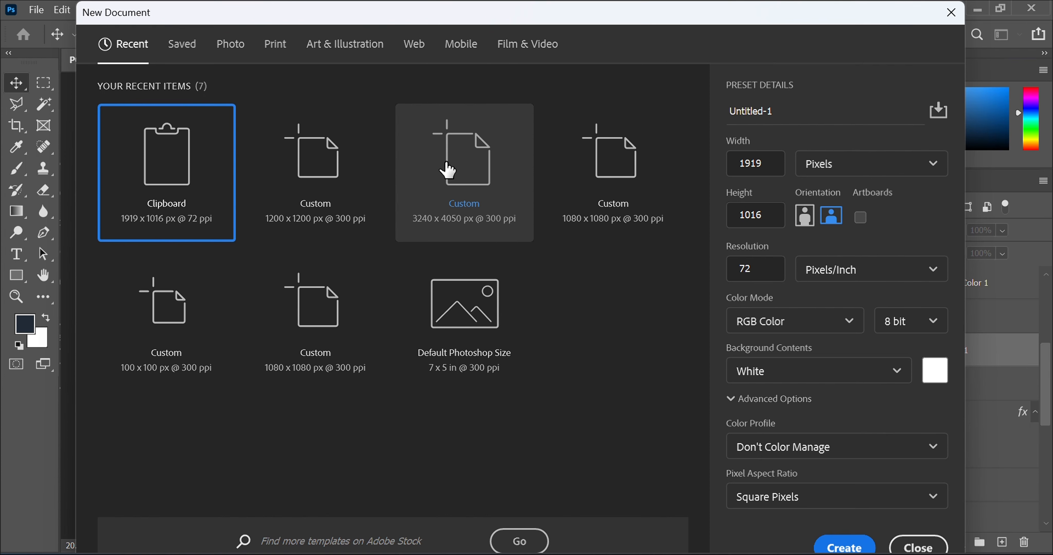
# Create a new 3240 x 4050 px portrait document at 300 ppi with a white background
pyautogui.click(447, 171)
pyautogui.doubleClick(771, 165)
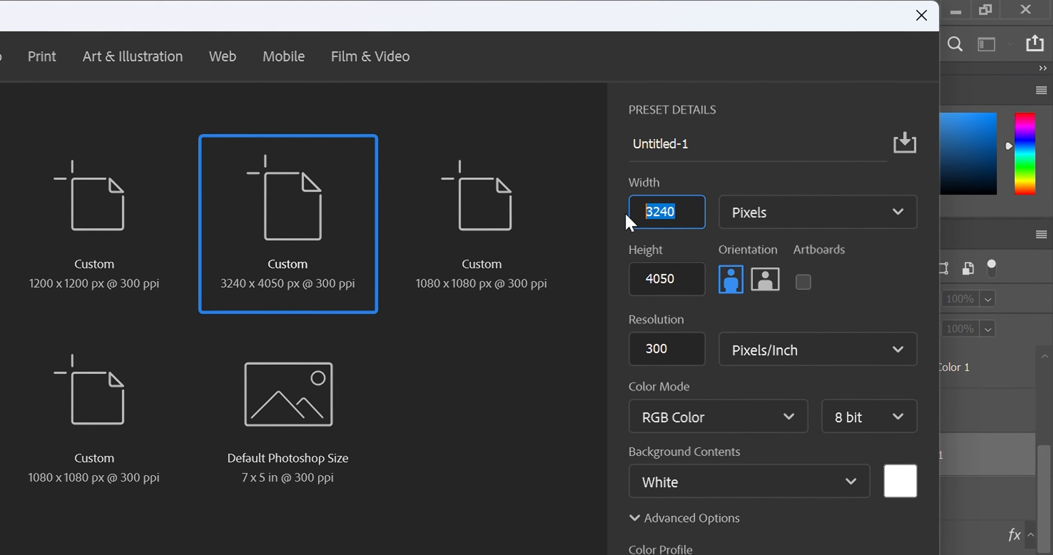
pyautogui.doubleClick(708, 277)
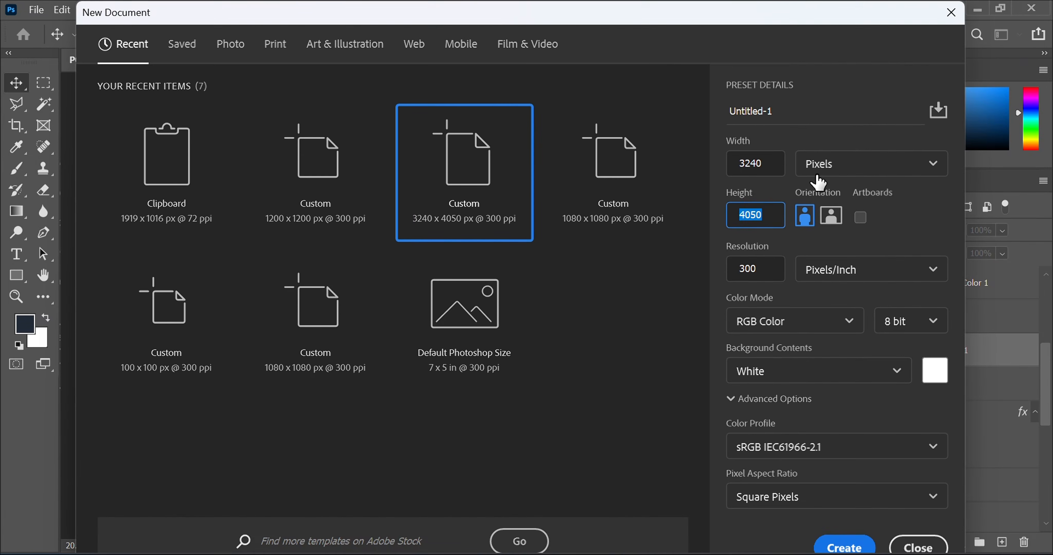
pyautogui.click(863, 546)
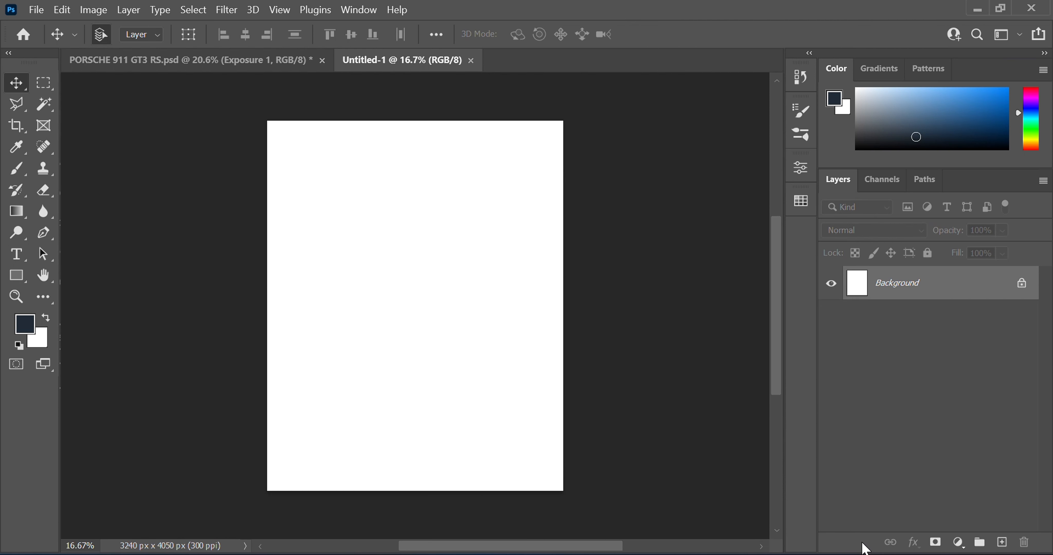
# Add a gradient fill layer with the Reflected style, reversed and with dithering enabled
pyautogui.click(960, 542)
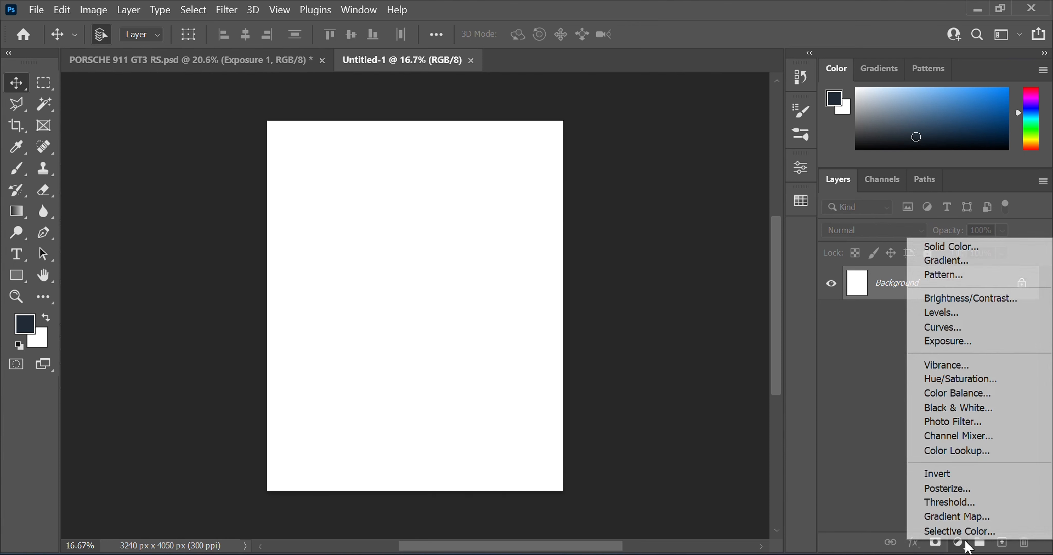
pyautogui.click(963, 264)
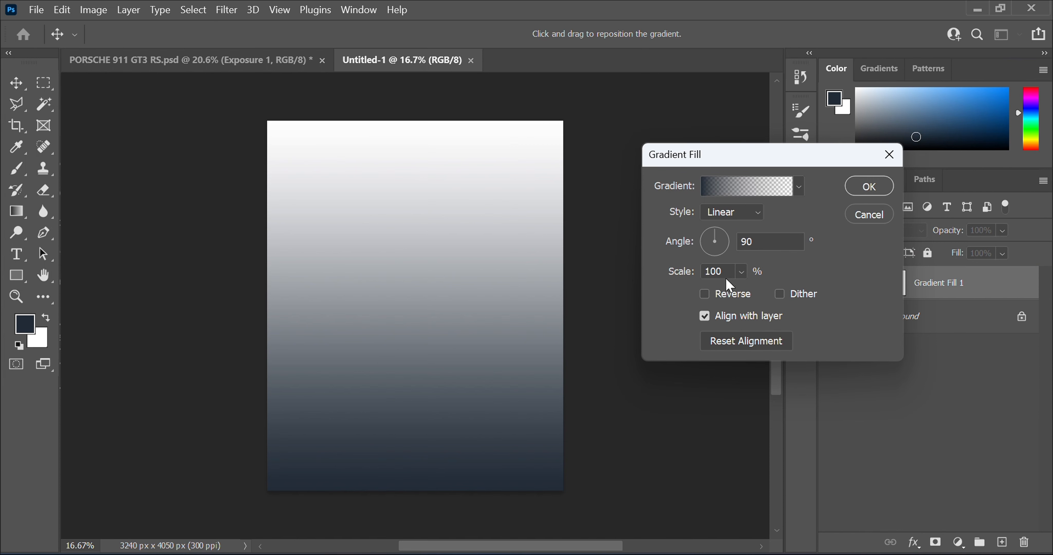
pyautogui.click(747, 213)
pyautogui.click(739, 271)
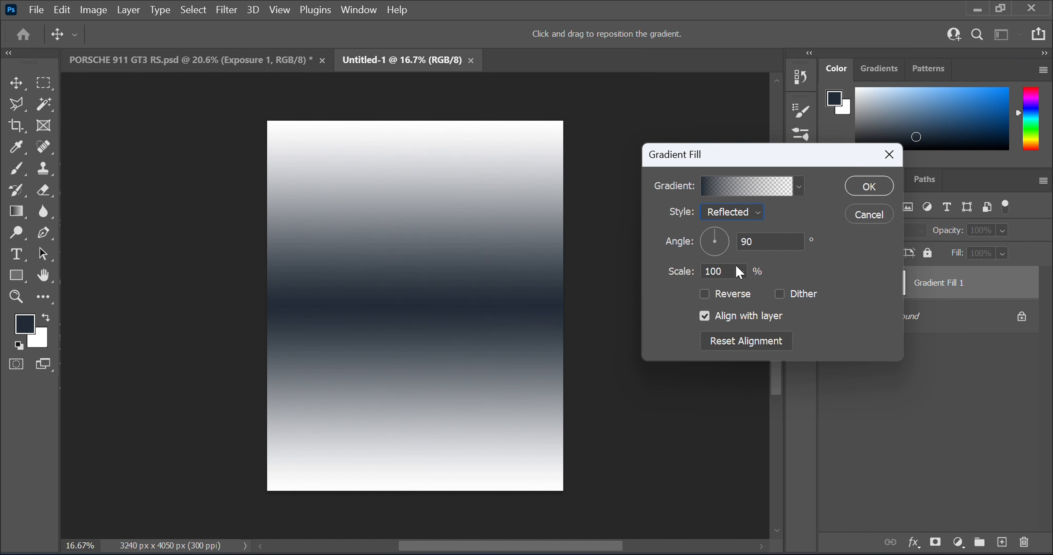
pyautogui.click(705, 294)
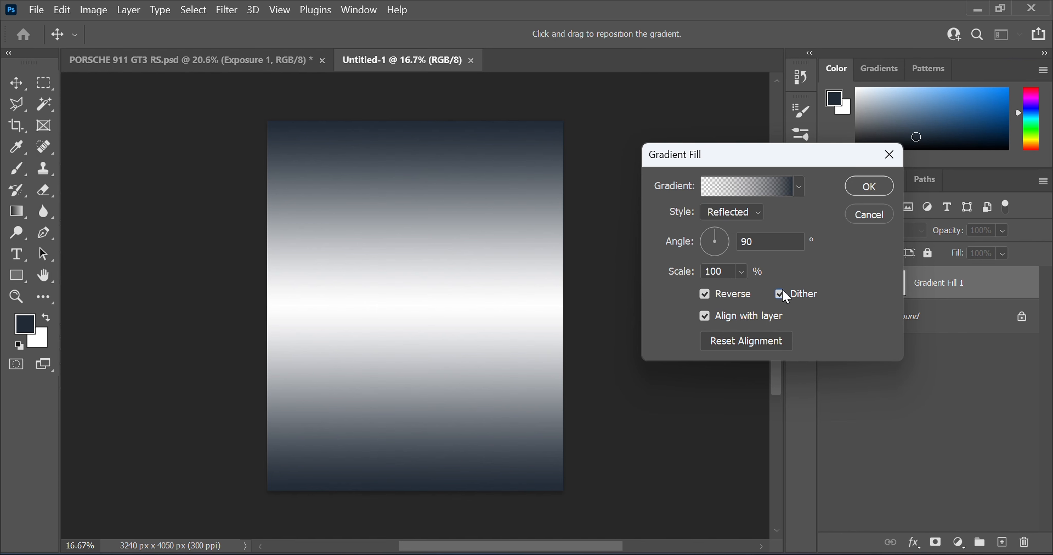
# Set the gradient's starting colour stop to dark red 6a040f
pyautogui.click(750, 191)
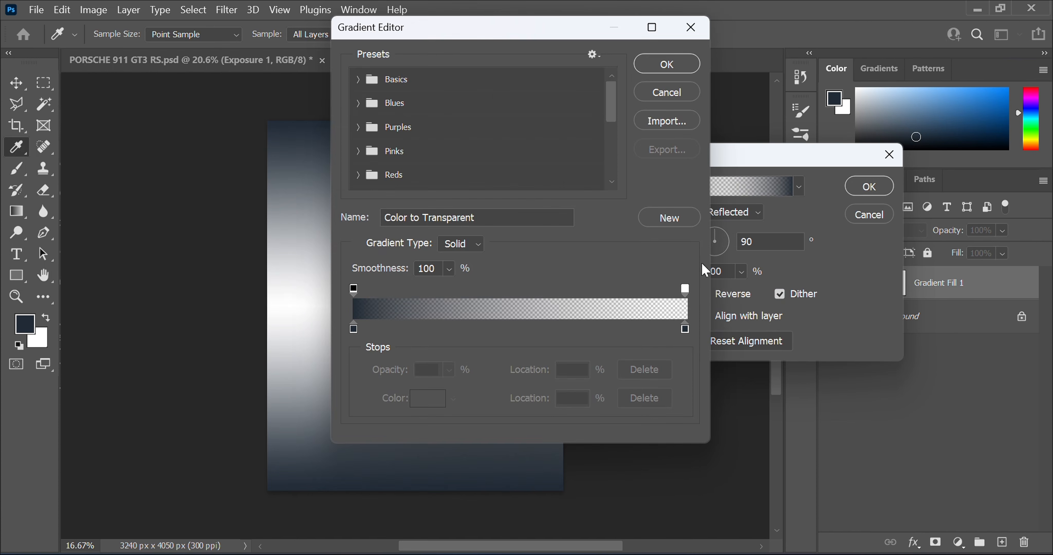
pyautogui.click(354, 330)
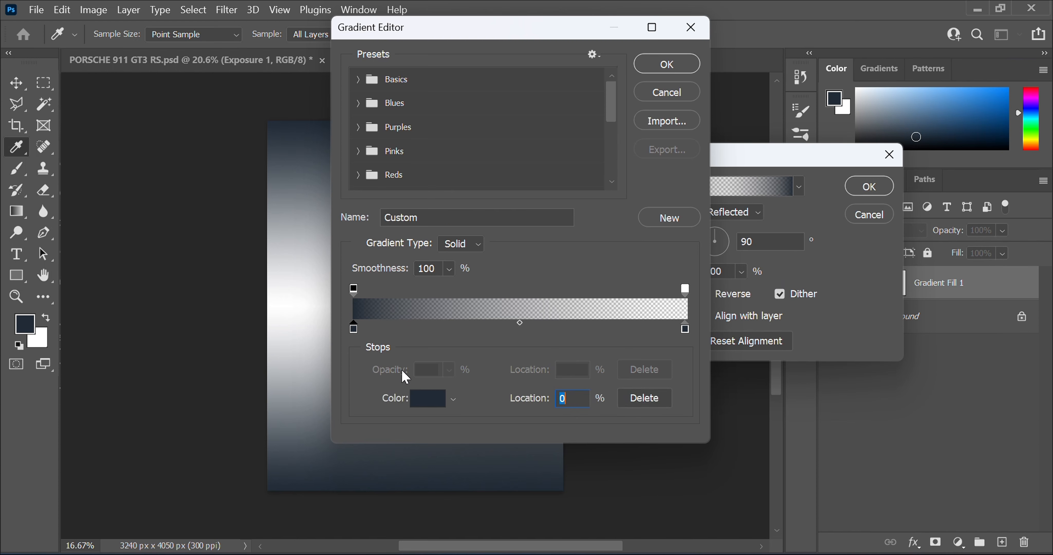
pyautogui.click(426, 399)
pyautogui.write('6a040f')
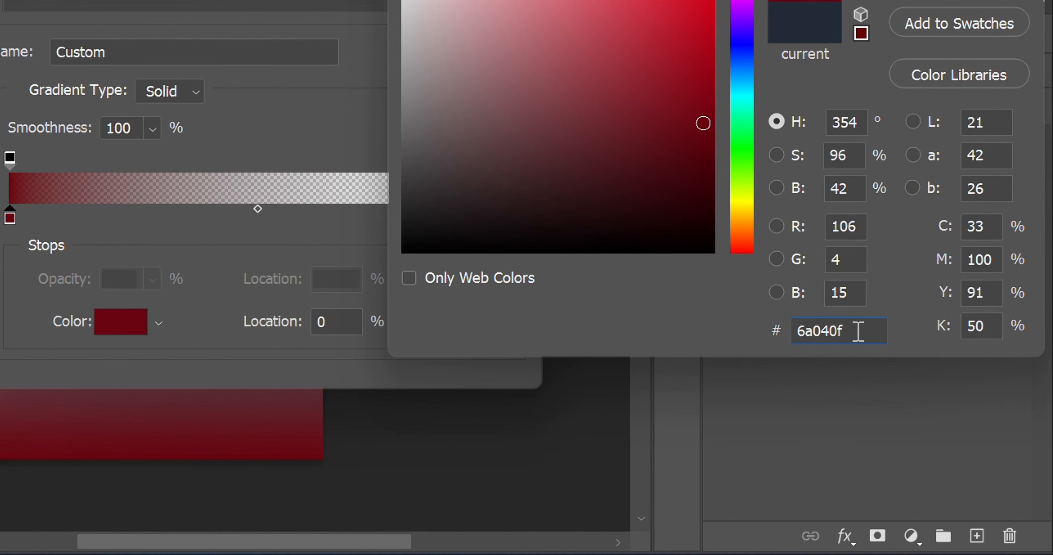
pyautogui.moveTo(921, 403); pyautogui.dragTo(866, 406)
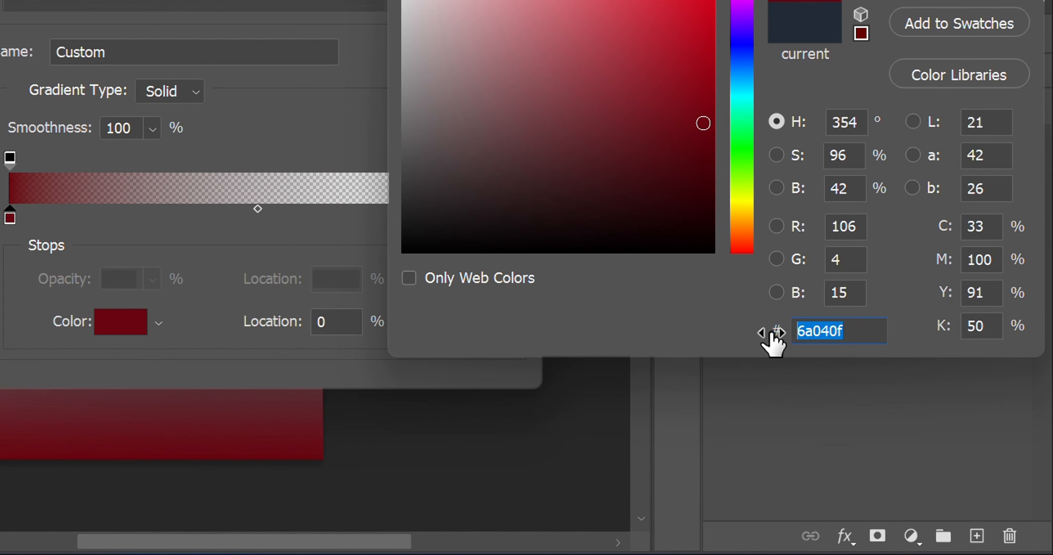
pyautogui.click(848, 330)
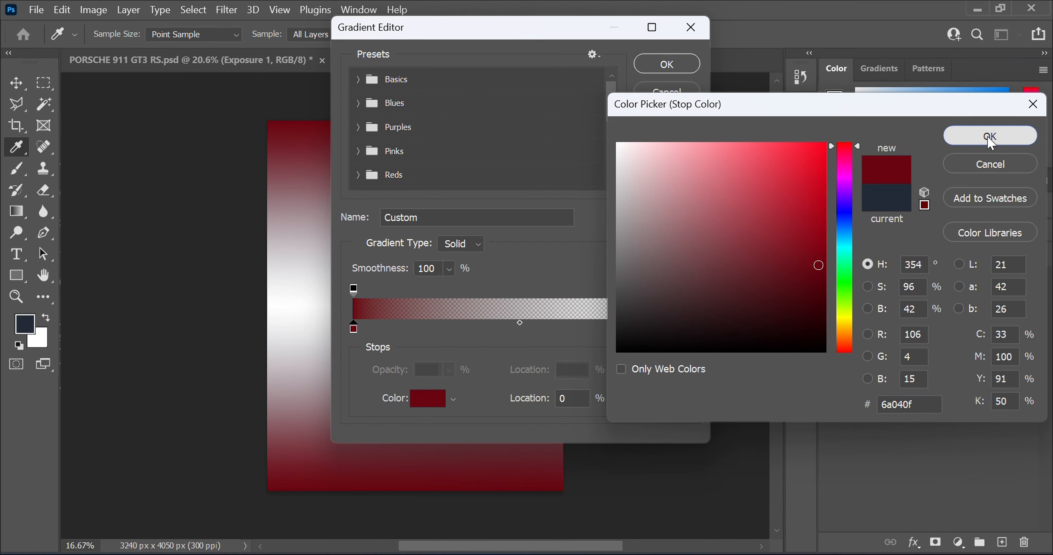
pyautogui.click(990, 136)
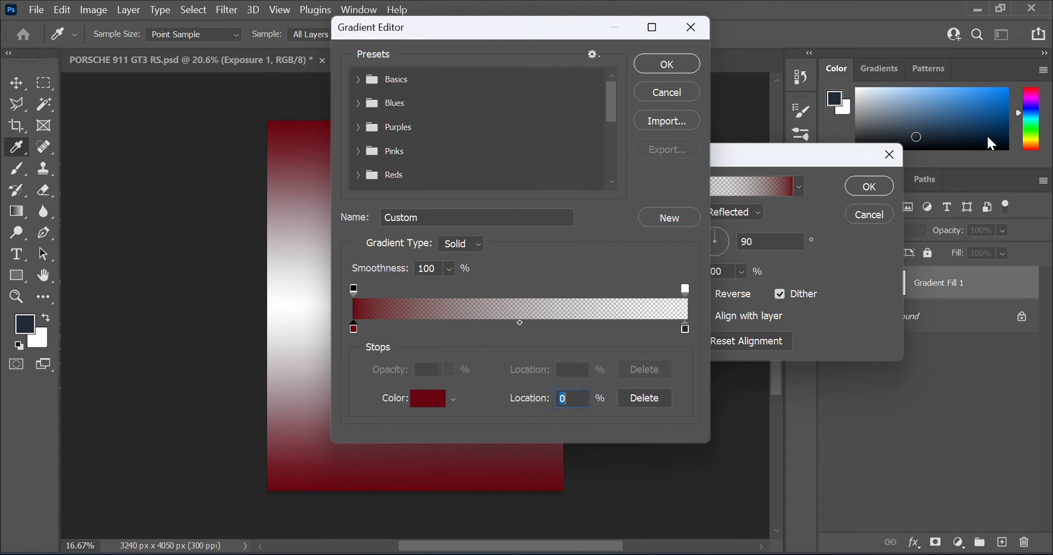
# Set the gradient's ending colour stop to bright red e5383b
pyautogui.click(685, 330)
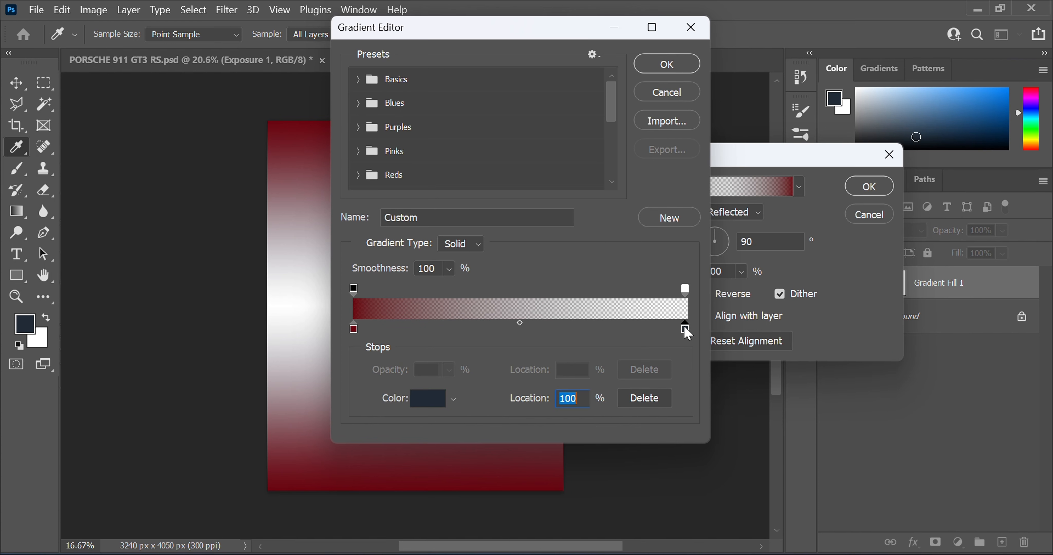
pyautogui.click(417, 403)
pyautogui.write('e5383b')
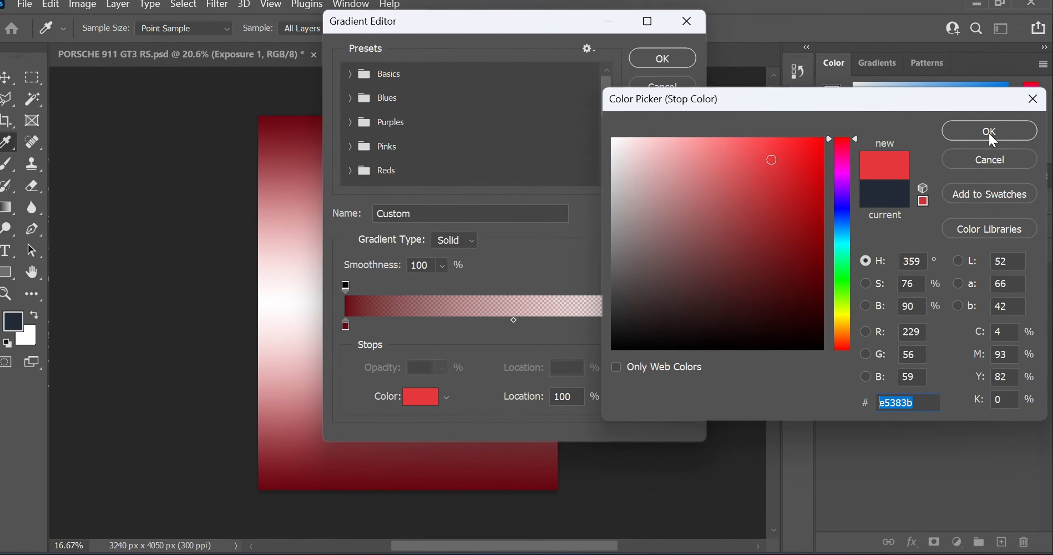
pyautogui.click(981, 11)
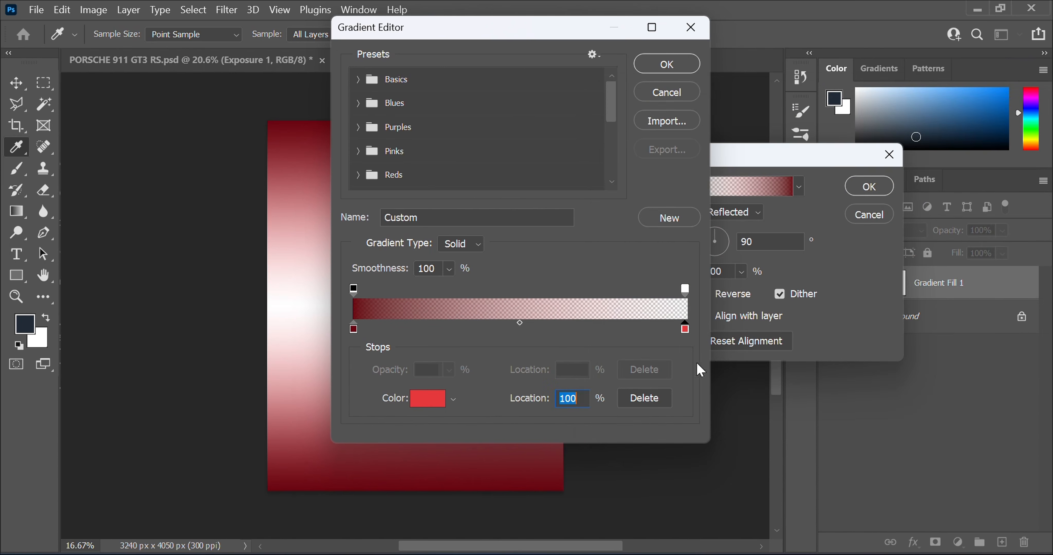
# Set the gradient's ending opacity stop to 100% and apply the gradient fill
pyautogui.click(684, 291)
pyautogui.write('10')
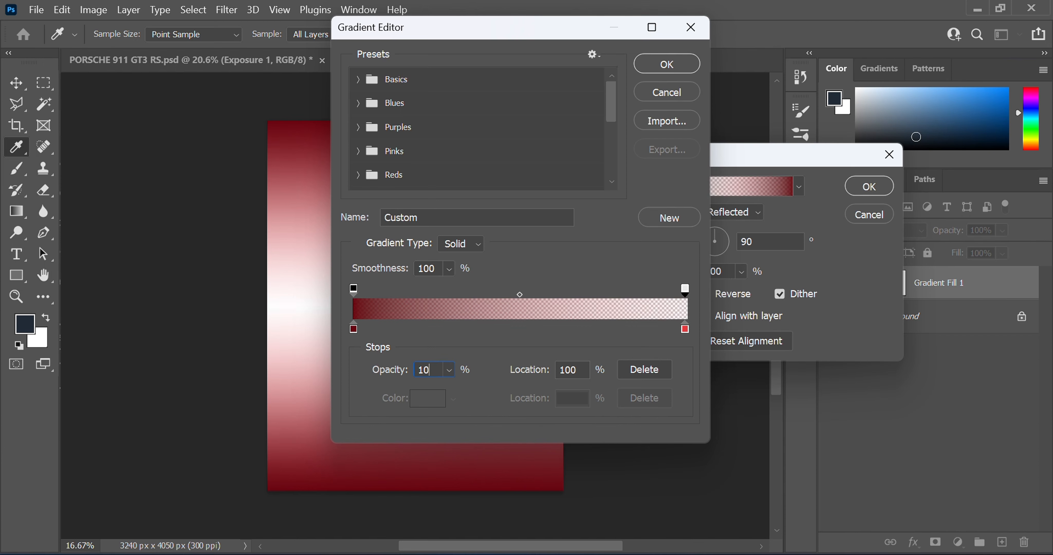
pyautogui.write('0')
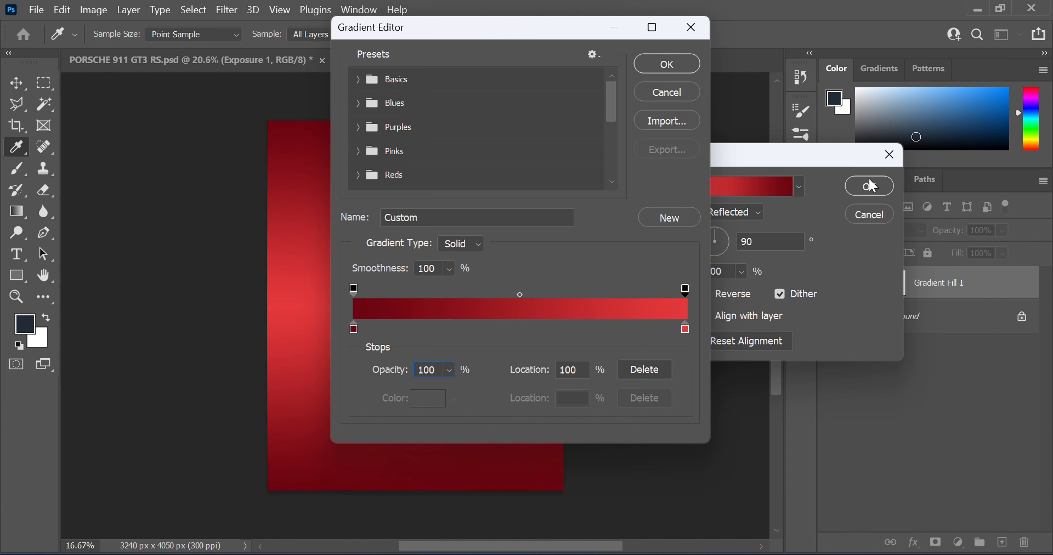
pyautogui.click(667, 70)
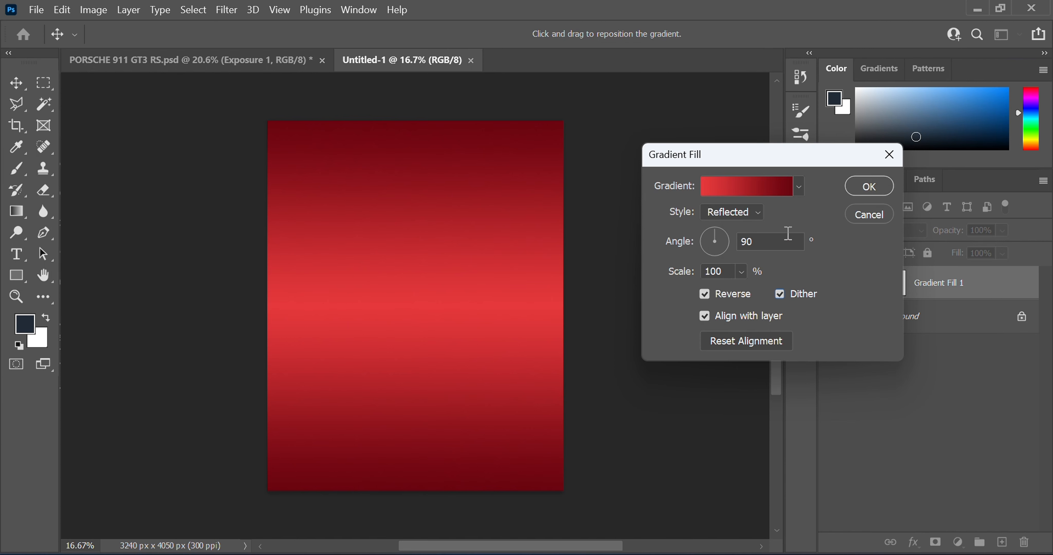
pyautogui.click(877, 188)
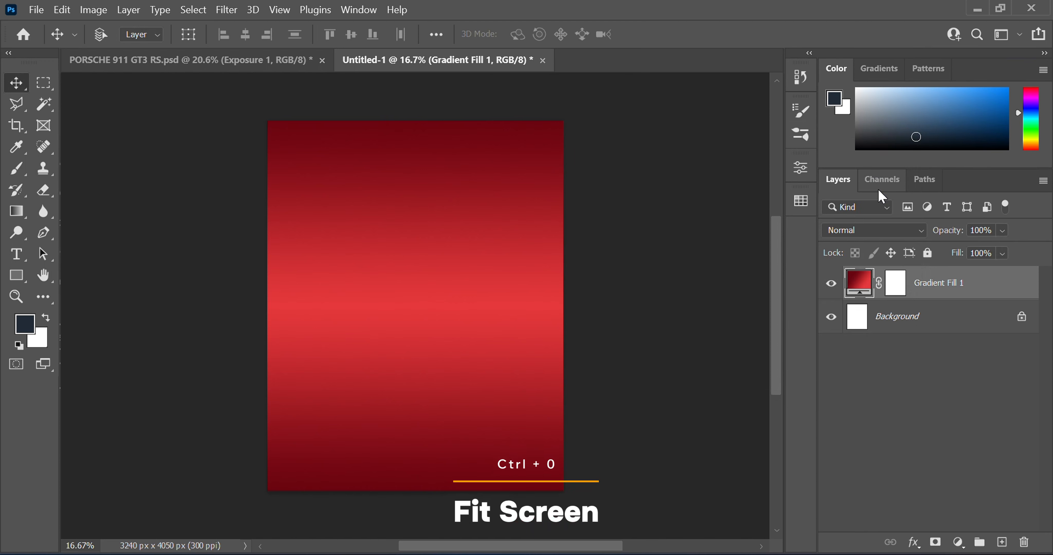
# Draw a tall, narrow rectangle shape about 439 x 1841 px in the upper half of the canvas, left of centre
pyautogui.hotkey('ctrl', '0')
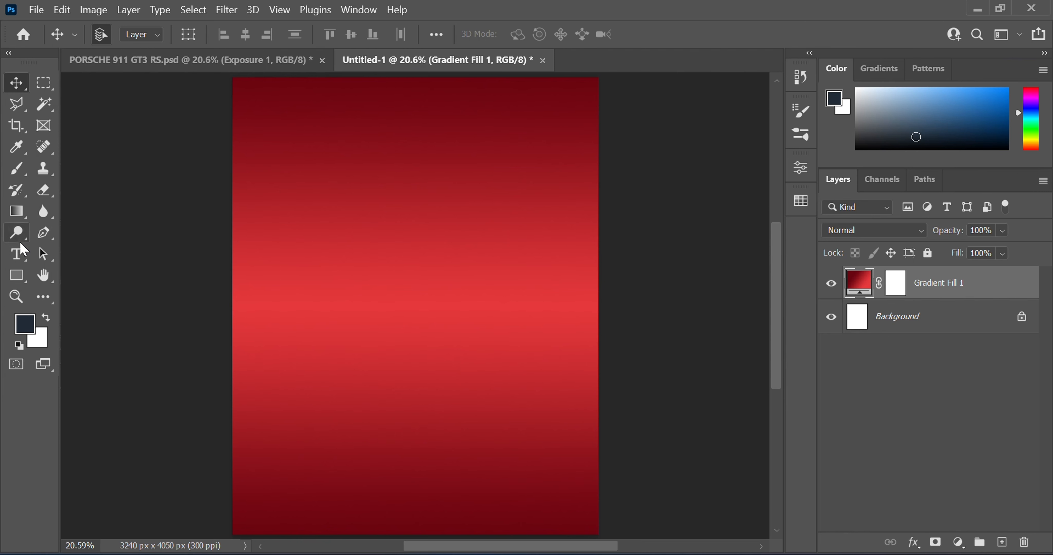
pyautogui.click(23, 279)
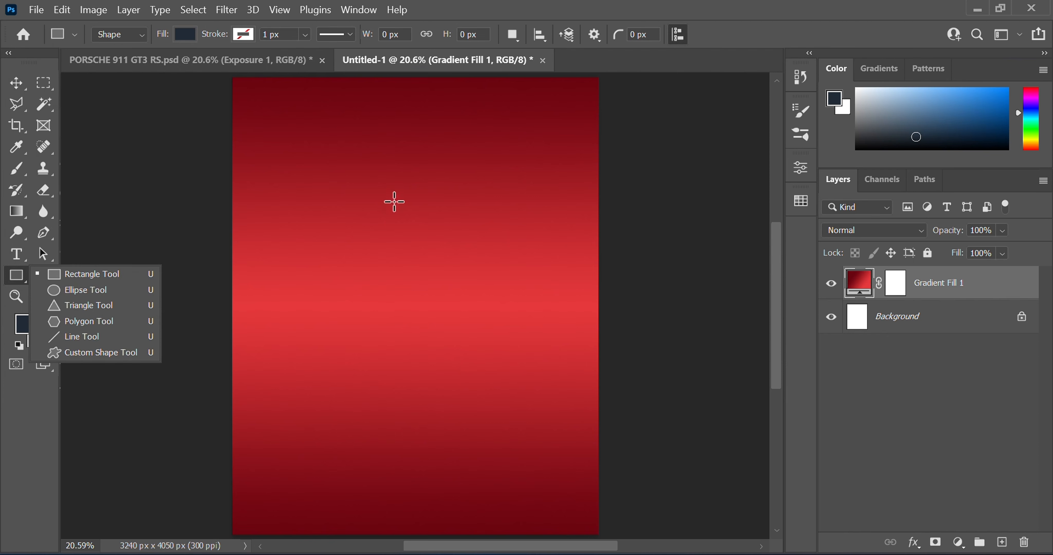
pyautogui.click(107, 278)
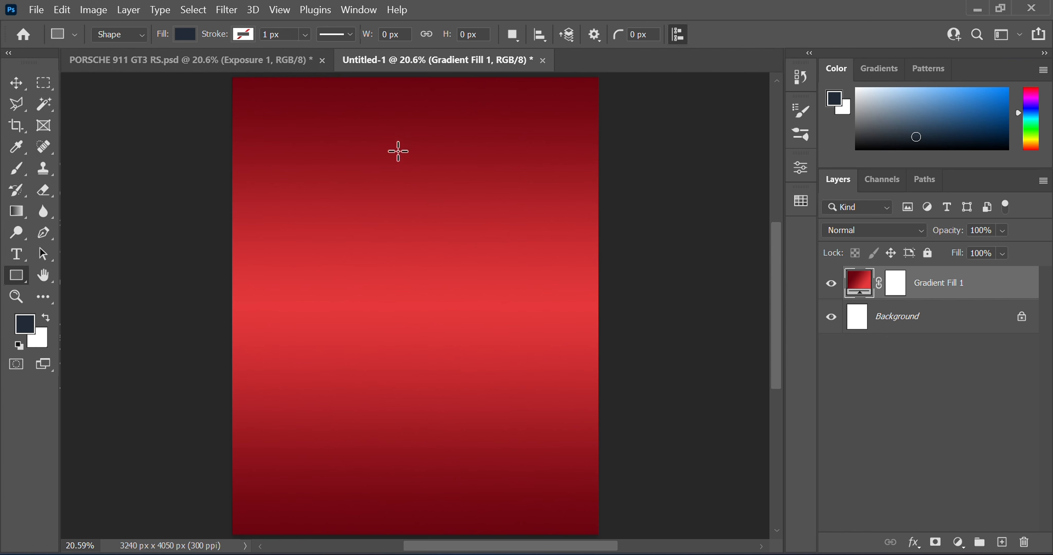
pyautogui.moveTo(348, 118); pyautogui.dragTo(382, 245)
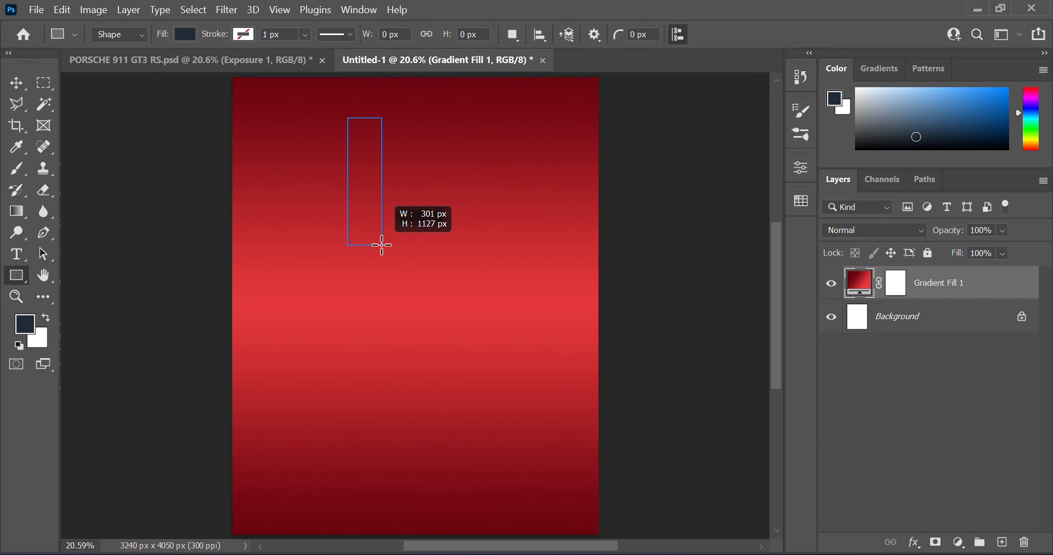
pyautogui.moveTo(381, 245); pyautogui.dragTo(397, 326)
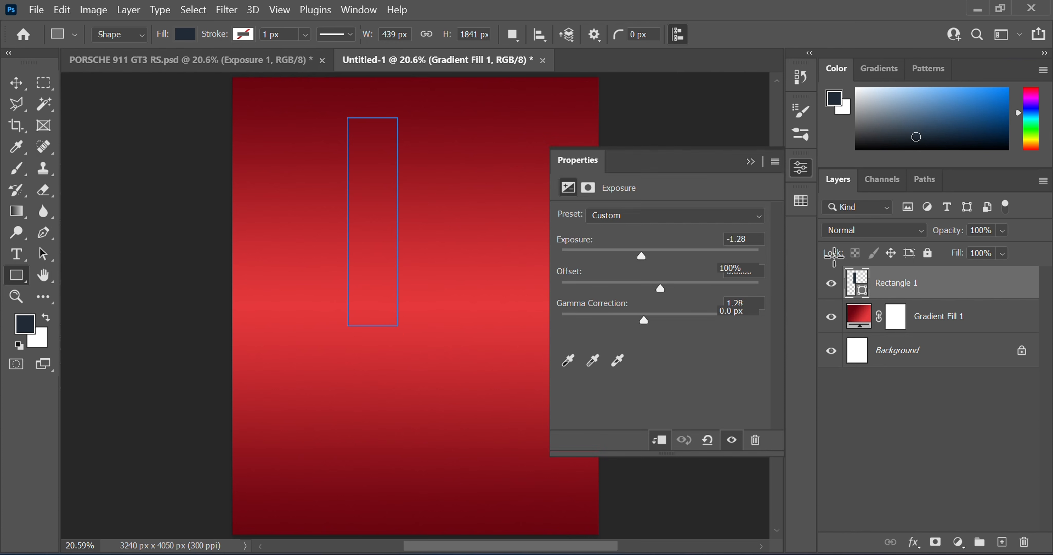
pyautogui.click(755, 163)
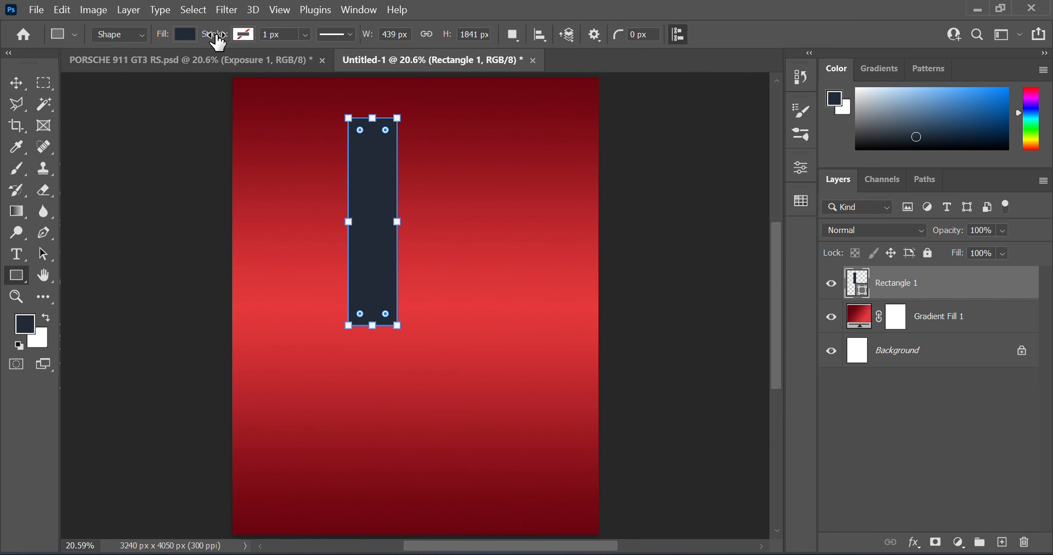
# Change the rectangle's fill colour to white
pyautogui.click(193, 37)
pyautogui.click(118, 116)
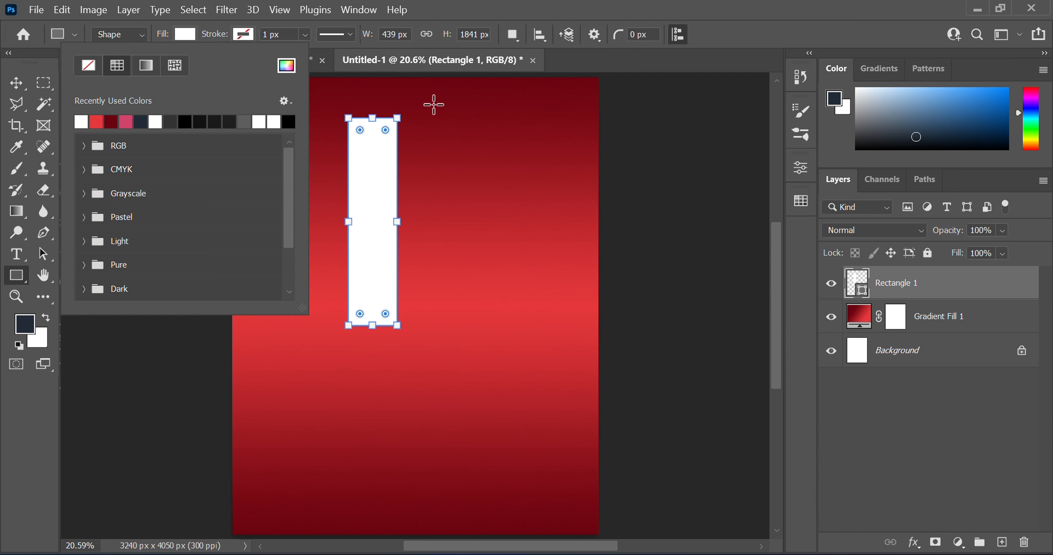
pyautogui.click(377, 178)
pyautogui.click(377, 177)
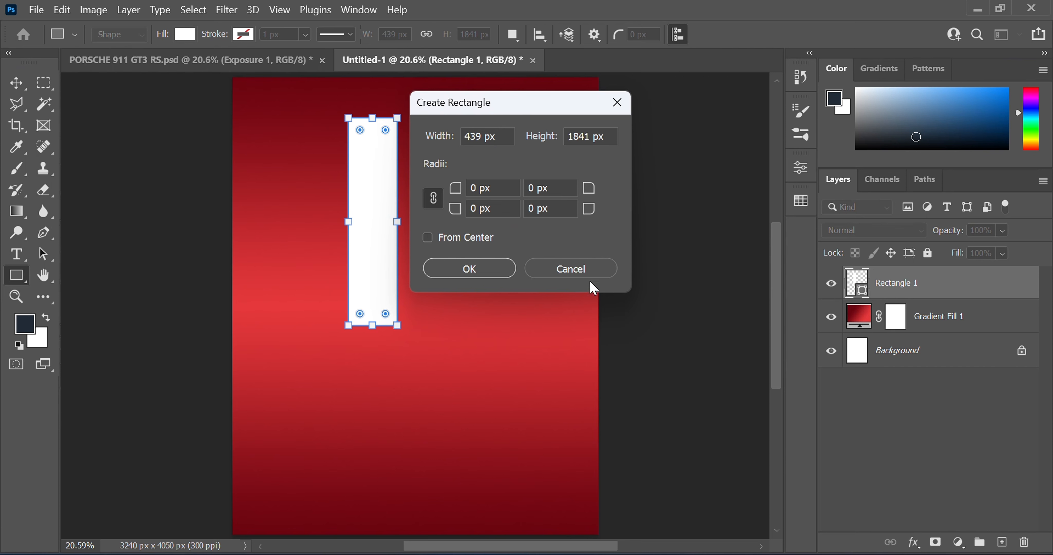
pyautogui.click(574, 272)
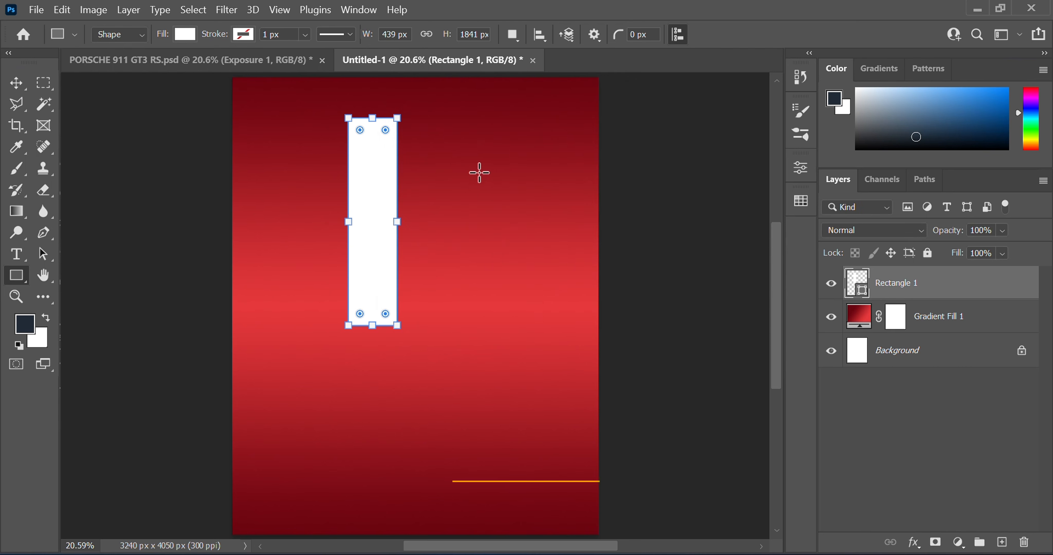
# Duplicate the white rectangle twice and shift the top copy horizontally to the right, leaving a narrow gap beside the original
pyautogui.hotkey('ctrl', 'j')
pyautogui.hotkey('ctrl', 'j')
pyautogui.click(12, 85)
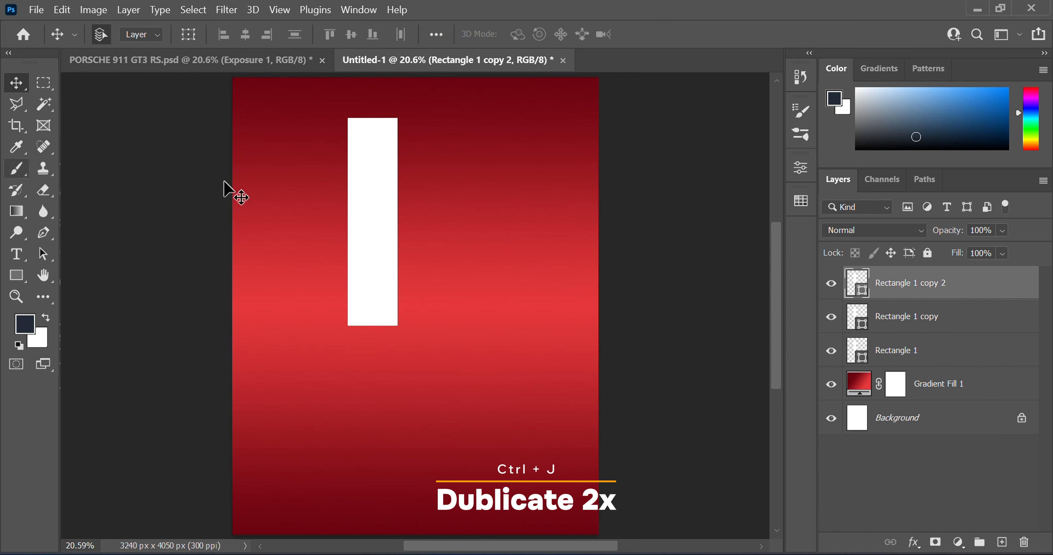
pyautogui.hotkey('ctrl', 't')
pyautogui.moveTo(351, 243); pyautogui.dragTo(426, 244)
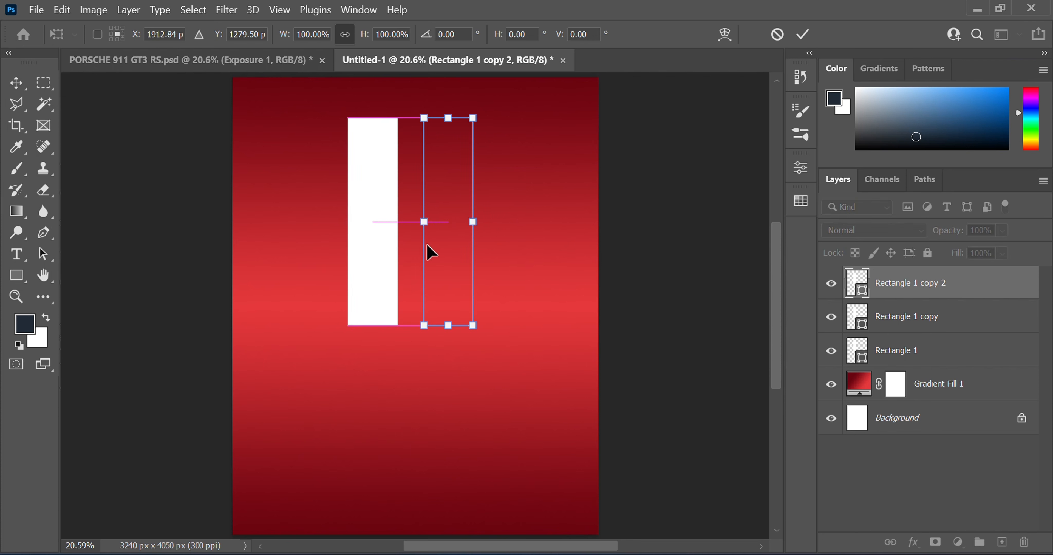
pyautogui.press('Return')
# Move the other rectangle copy to the far right as a third bar, level with the others and evenly spaced
pyautogui.click(380, 250)
pyautogui.hotkey('ctrl', 't')
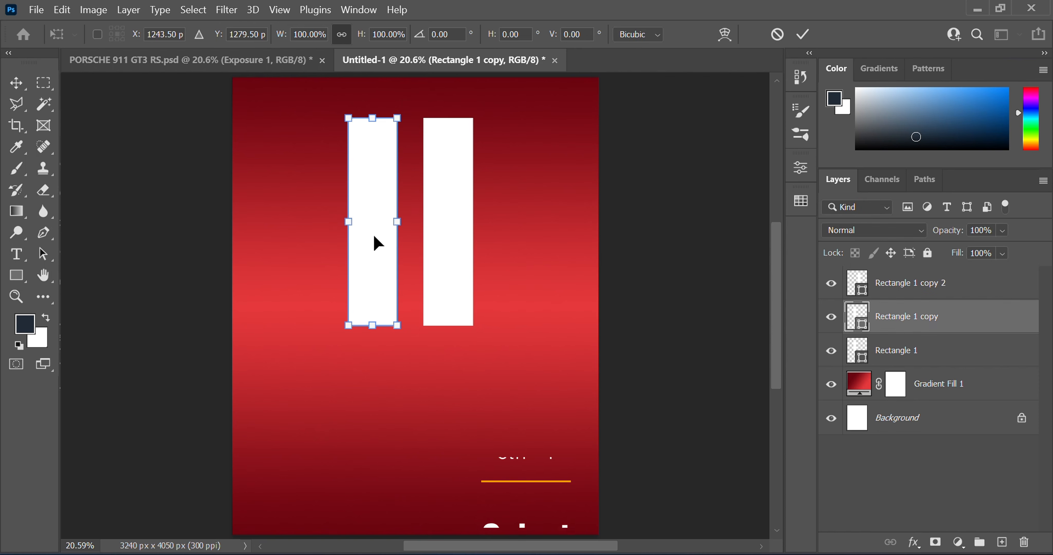
pyautogui.moveTo(372, 233); pyautogui.dragTo(523, 234)
pyautogui.press('Return')
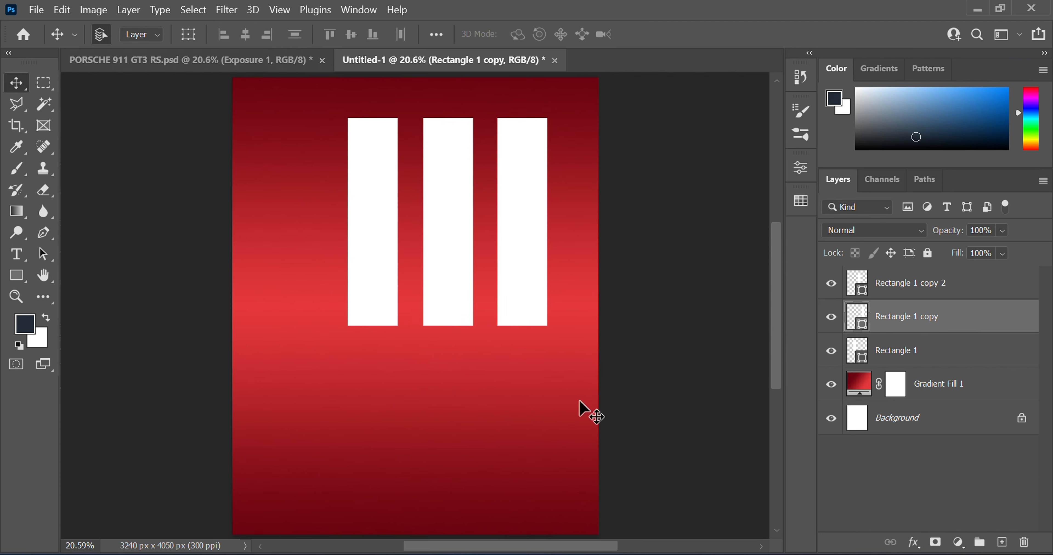
# Move the three white bars together so they are horizontally centred with their tops against the canvas's upper edge
pyautogui.click(906, 352)
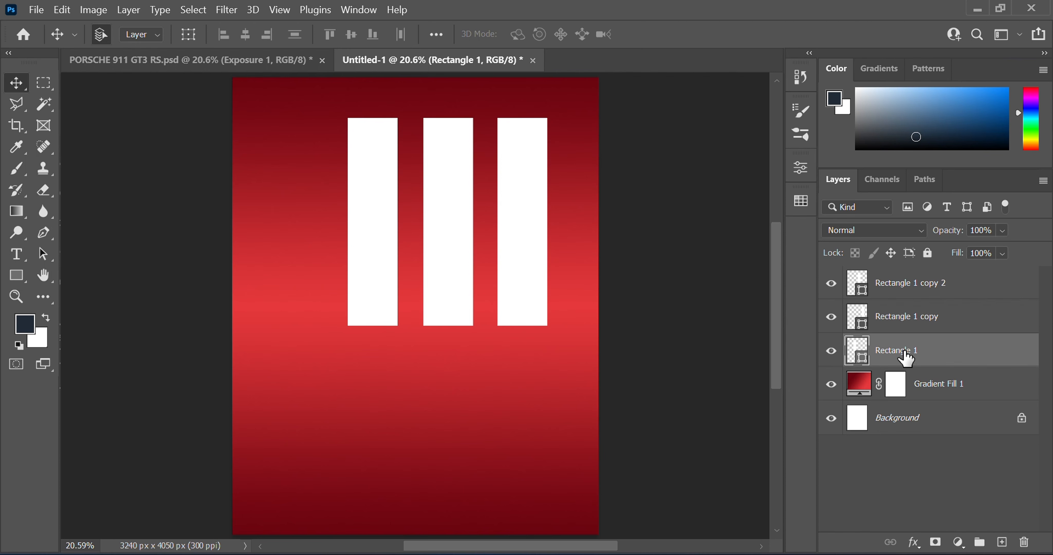
pyautogui.keyDown('shift'); pyautogui.click(892, 318); pyautogui.keyUp('shift')
pyautogui.keyDown('shift'); pyautogui.click(878, 286); pyautogui.keyUp('shift')
pyautogui.hotkey('ctrl', 't')
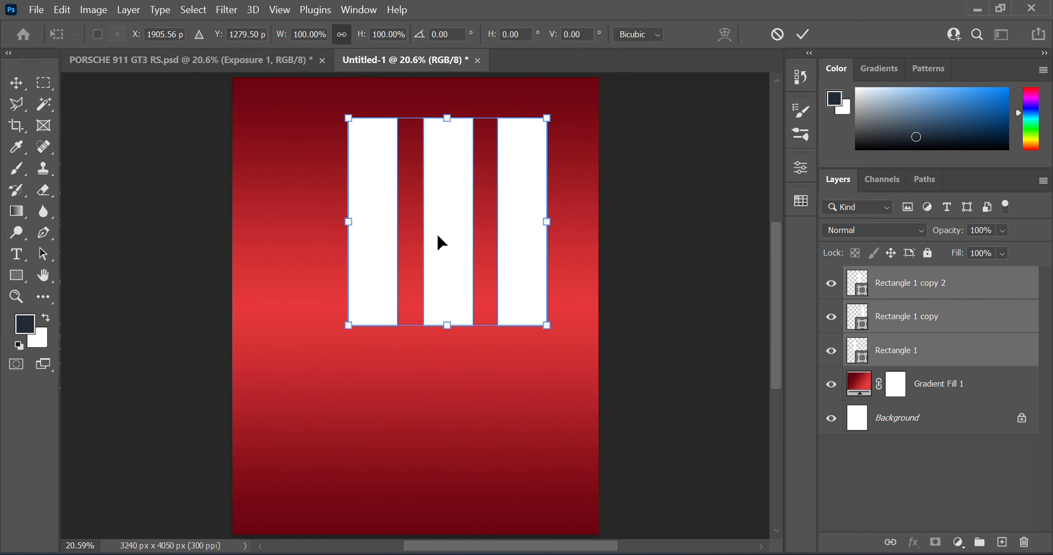
pyautogui.moveTo(437, 233); pyautogui.dragTo(418, 208)
pyautogui.press('Return')
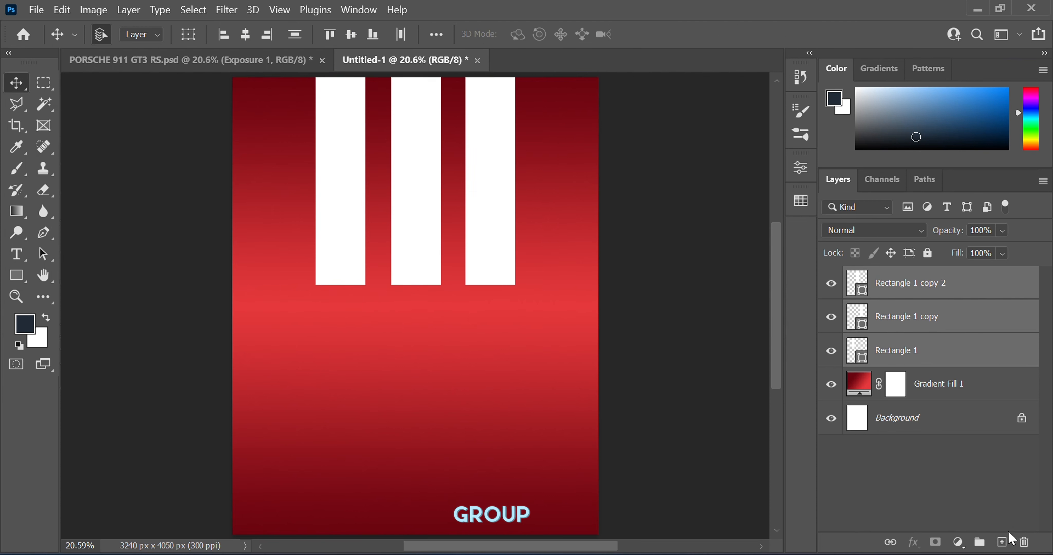
# Group the three white bars as Lines and duplicate the group
pyautogui.click(979, 542)
pyautogui.doubleClick(901, 277)
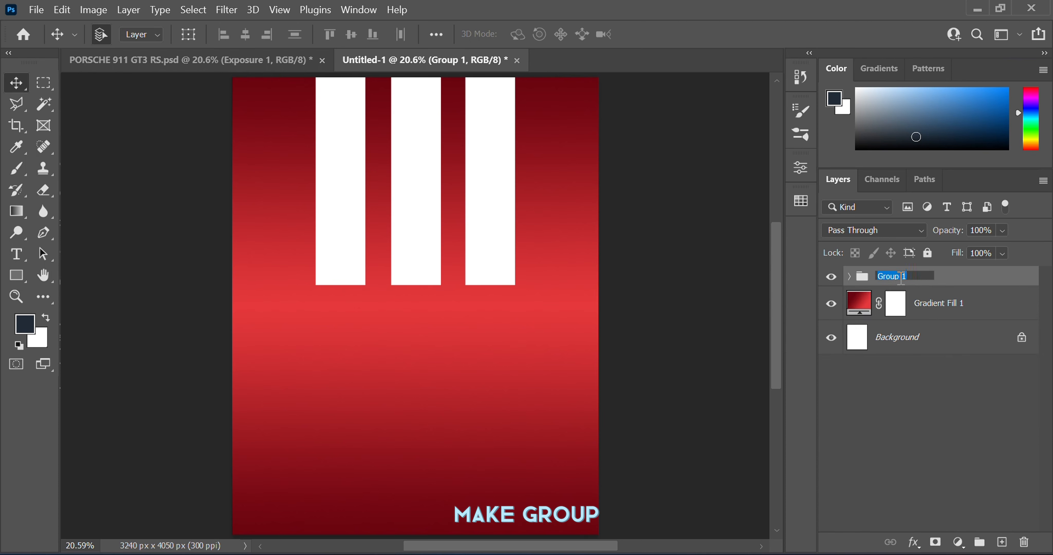
pyautogui.write('Lines')
pyautogui.press('Return')
pyautogui.moveTo(901, 276); pyautogui.dragTo(1002, 542)
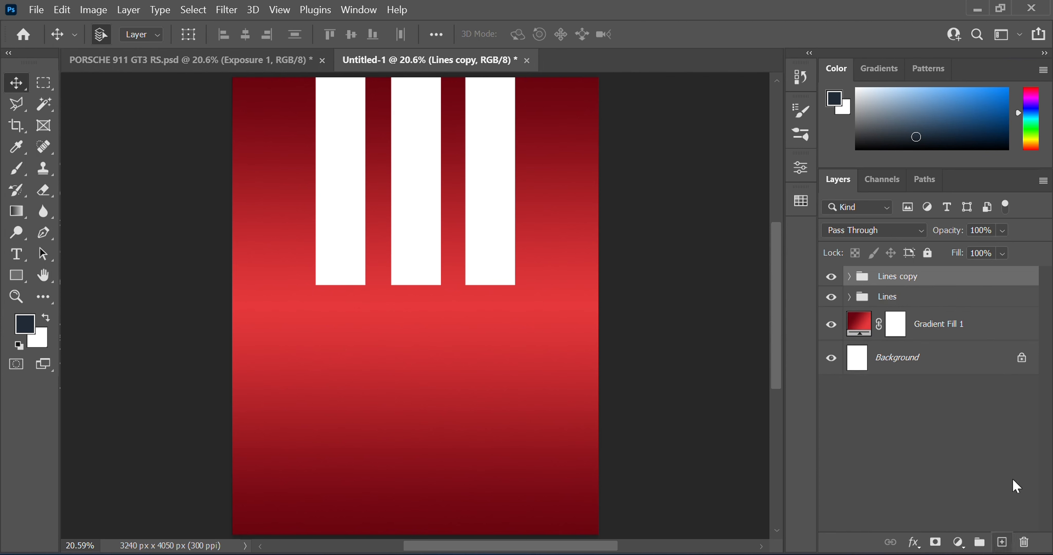
# Move the Lines group straight down beneath the upper bars and switch its transform to Perspective
pyautogui.click(851, 302)
pyautogui.hotkey('ctrl', 't')
pyautogui.moveTo(414, 167); pyautogui.dragTo(419, 337)
pyautogui.rightClick(414, 477)
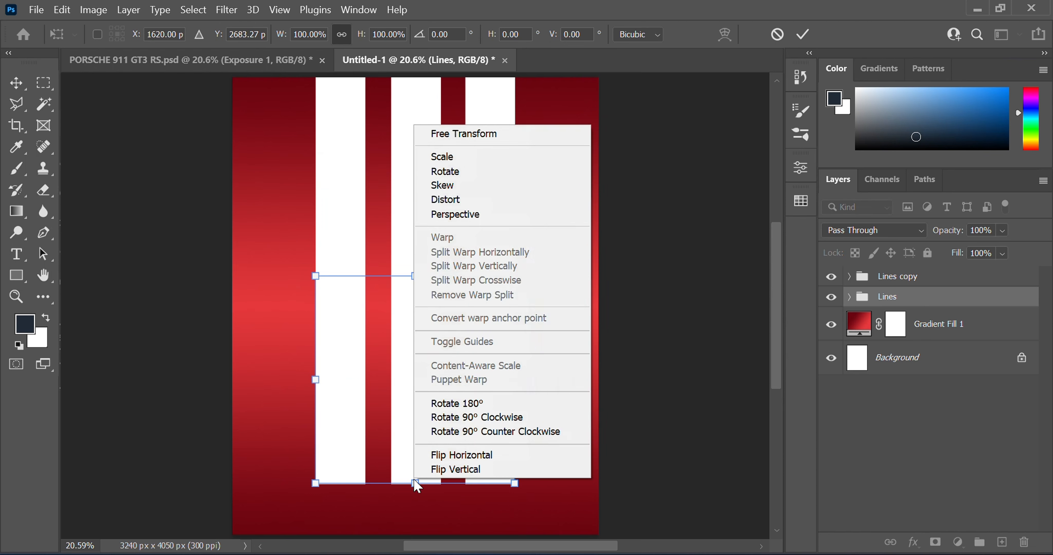
pyautogui.click(479, 214)
pyautogui.moveTo(514, 483); pyautogui.dragTo(669, 528)
pyautogui.moveTo(415, 458); pyautogui.dragTo(411, 495)
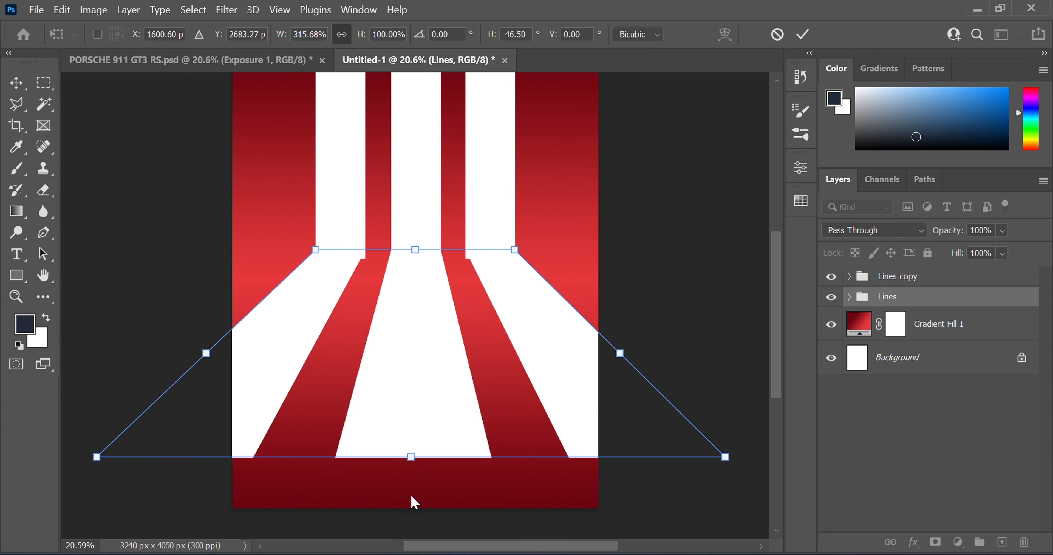
pyautogui.hotkey('ctrl', 'z')
pyautogui.hotkey('ctrl', 'z')
# Flare the Lines group's lower edge symmetrically in perspective to about 314% width, and stretch its height to about 130%, past the canvas bottom
pyautogui.moveTo(554, 456); pyautogui.dragTo(748, 510)
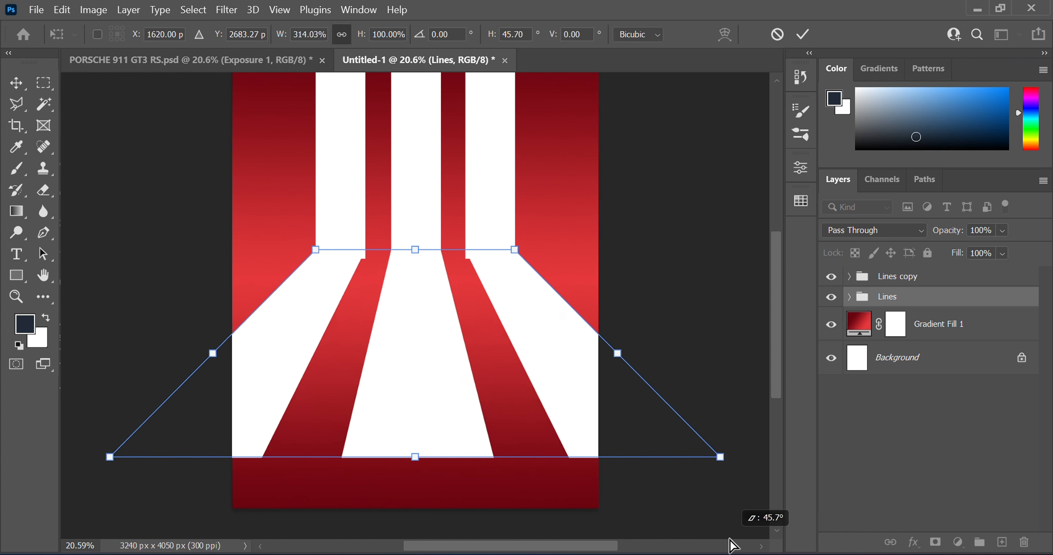
pyautogui.press('Return')
pyautogui.hotkey('ctrl', 't')
pyautogui.moveTo(416, 454); pyautogui.dragTo(413, 512)
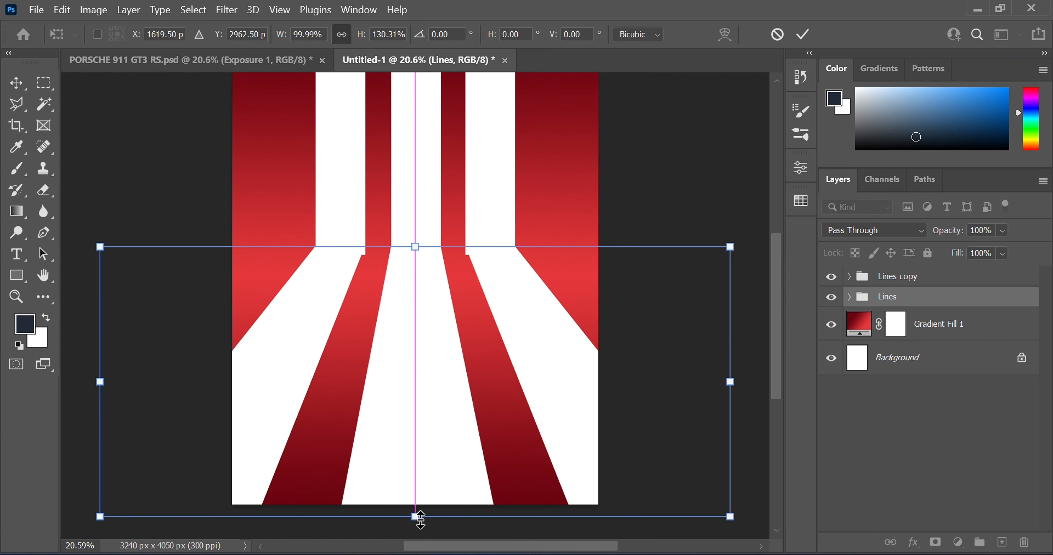
pyautogui.press('Return')
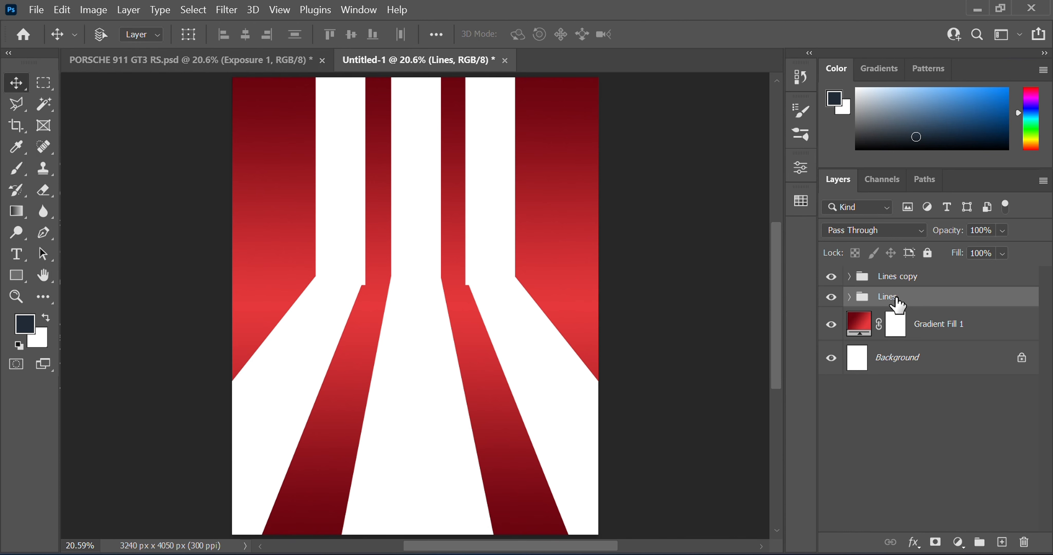
# Nudge the Lines group and adjust the upper bars' lower ends so both sets of bars meet flush without overlapping corners
pyautogui.hotkey('ctrl', 't')
pyautogui.moveTo(418, 387)
pyautogui.mouseDown()
pyautogui.moveTo(418, 421)
pyautogui.moveTo(418, 360)
pyautogui.moveTo(425, 383)
pyautogui.mouseUp()
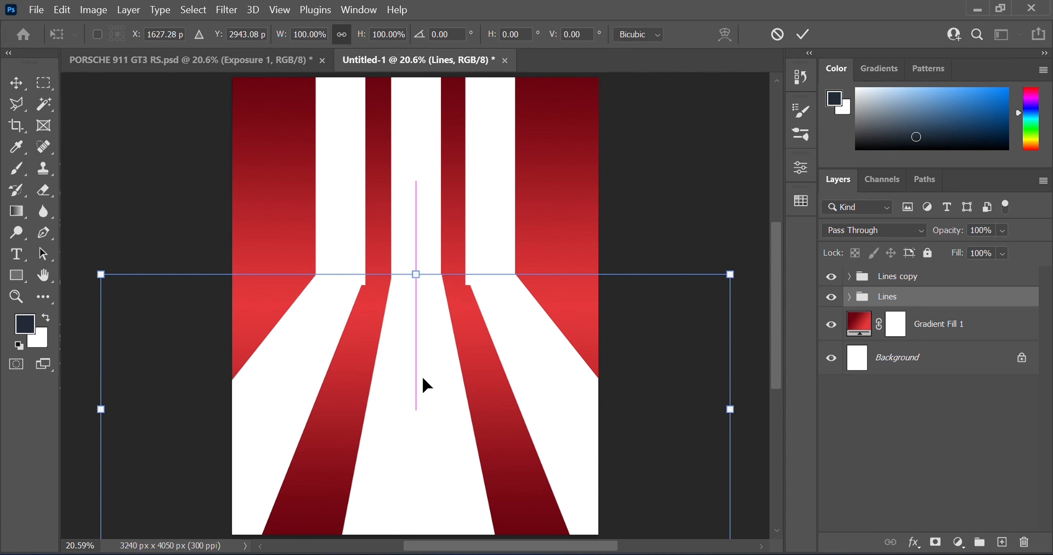
pyautogui.press('Return')
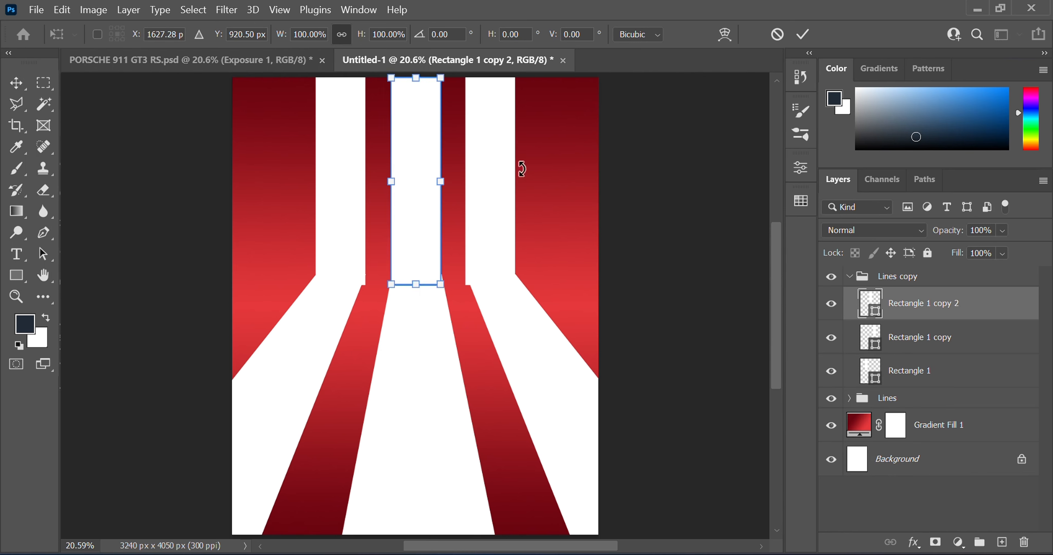
pyautogui.click(877, 277)
pyautogui.hotkey('ctrl', 't')
pyautogui.moveTo(414, 231); pyautogui.dragTo(413, 219)
pyautogui.click(700, 369)
pyautogui.click(440, 338)
pyautogui.moveTo(441, 337); pyautogui.dragTo(441, 342)
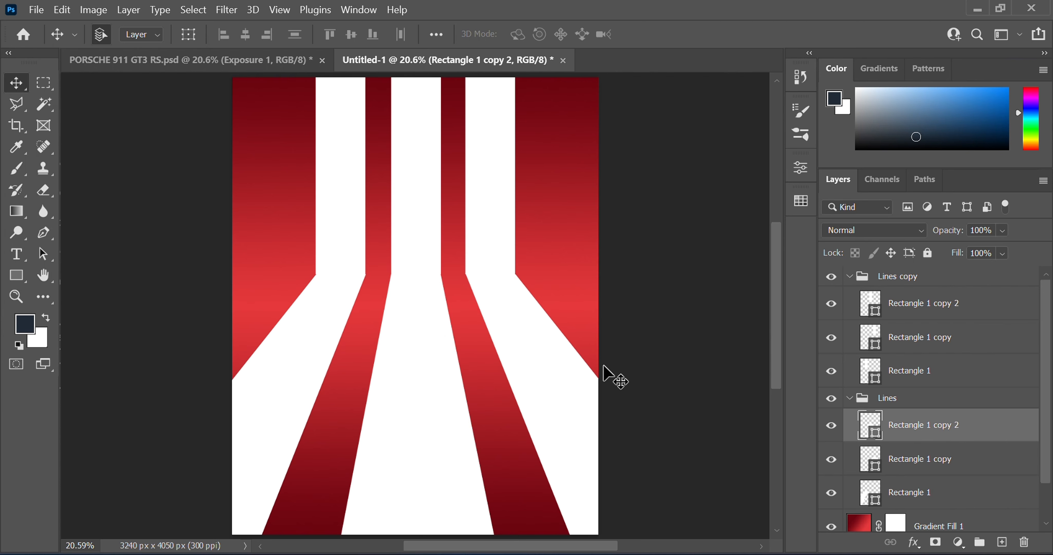
# Toggle the visibility of the bars inside the Lines group to identify the middle floor bar's layer
pyautogui.click(954, 465)
pyautogui.click(828, 460)
pyautogui.click(827, 460)
pyautogui.click(828, 491)
pyautogui.click(828, 492)
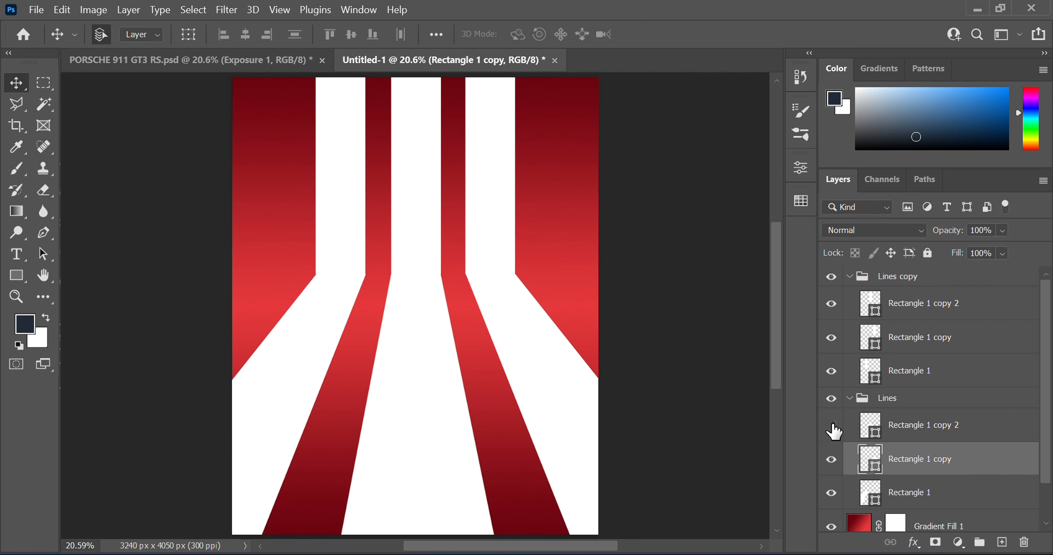
pyautogui.click(832, 424)
pyautogui.click(832, 424)
# Move the middle floor bar's layer out of the Lines group to below Gradient Fill 1 and rename it Important
pyautogui.scroll(-2, 896, 427)
pyautogui.moveTo(898, 434); pyautogui.dragTo(947, 503)
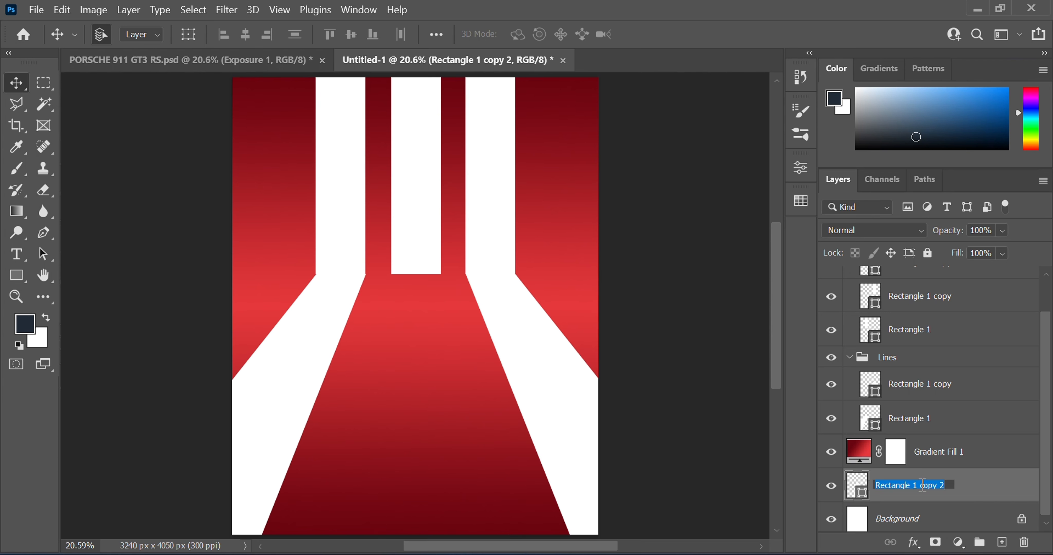
pyautogui.write('Important')
pyautogui.press('Return')
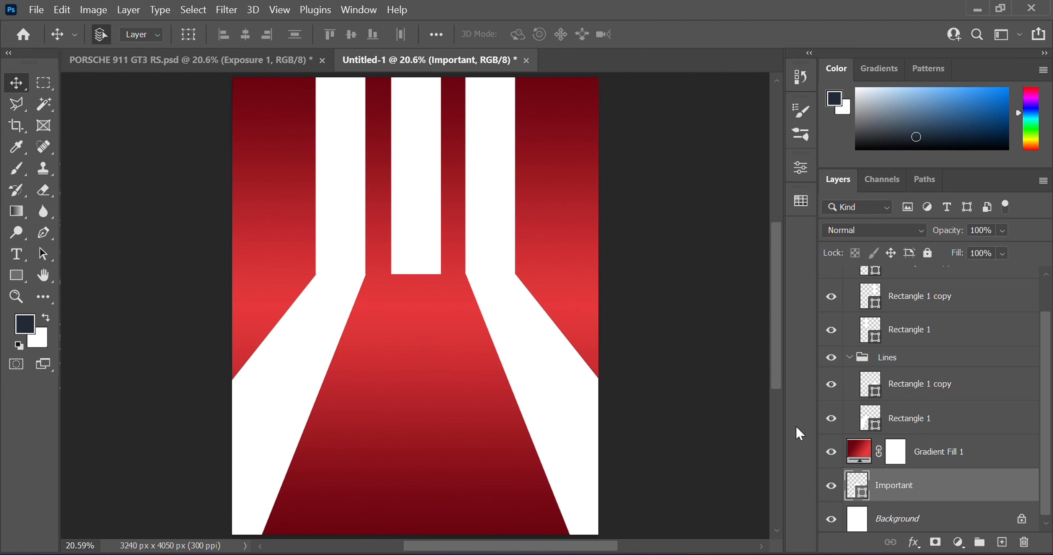
pyautogui.click(902, 399)
pyautogui.press('super+e')
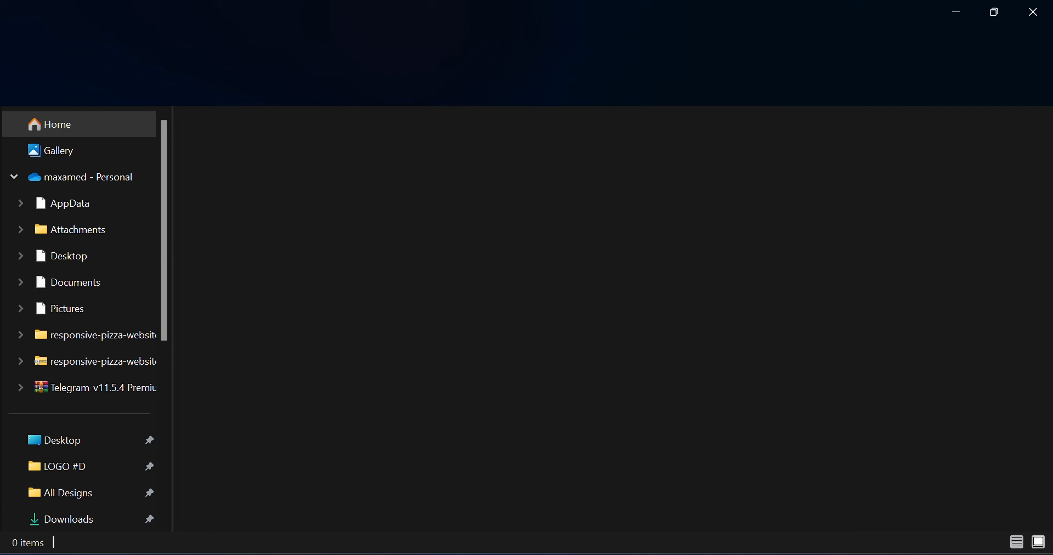
pyautogui.scroll(-2, 68, 525)
pyautogui.click(66, 459)
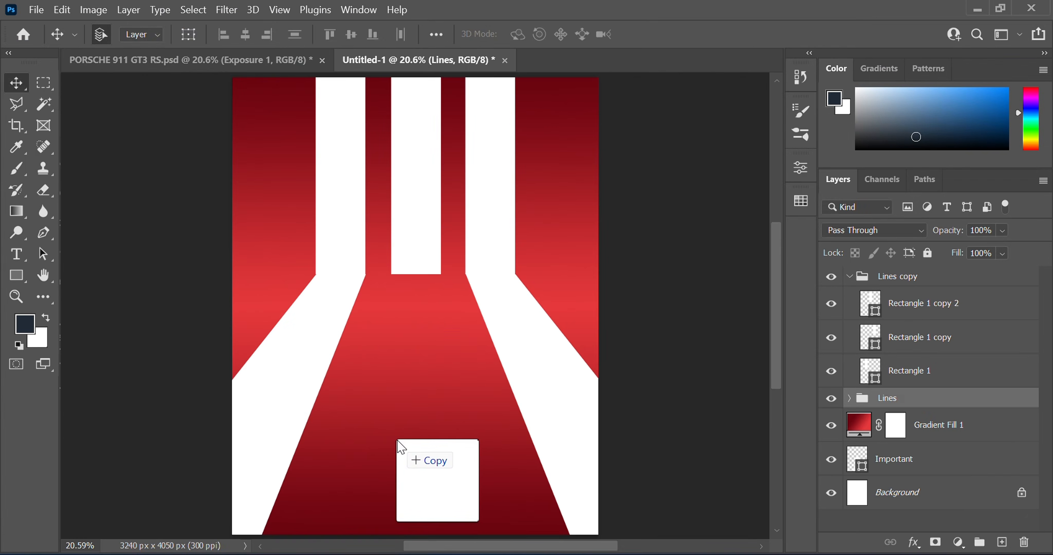
pyautogui.moveTo(397, 440); pyautogui.dragTo(380, 339)
pyautogui.moveTo(503, 318); pyautogui.dragTo(402, 385)
pyautogui.hotkey('ctrl', 'z')
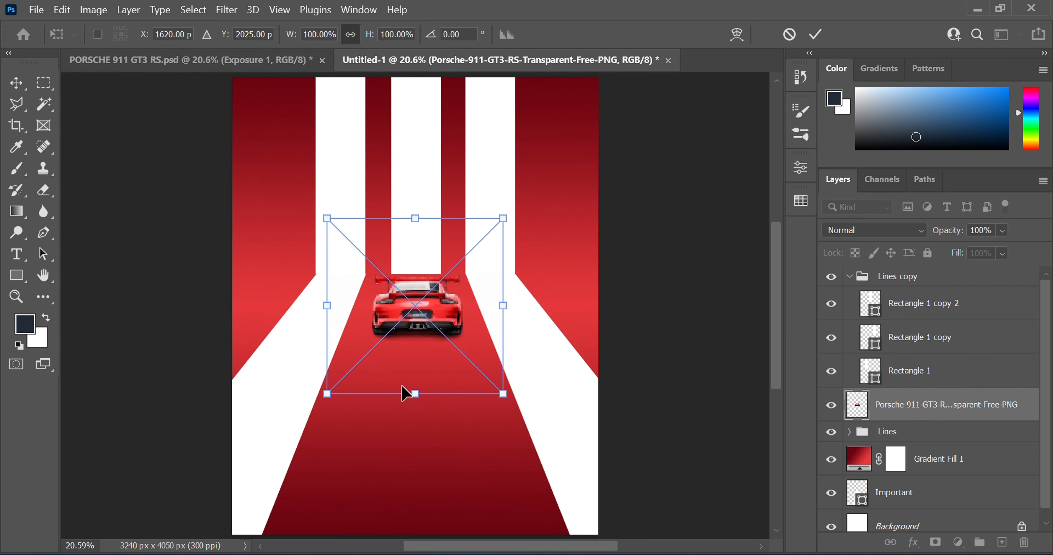
pyautogui.press('Escape')
# Move the Important layer above the Lines group and widen its shape's lower and upper edges in perspective to about 261% width
pyautogui.moveTo(899, 458); pyautogui.dragTo(930, 422)
pyautogui.doubleClick(907, 336)
pyautogui.click(955, 344)
pyautogui.hotkey('ctrl', 't')
pyautogui.rightClick(454, 416)
pyautogui.click(501, 148)
pyautogui.scroll(-3, 495, 413)
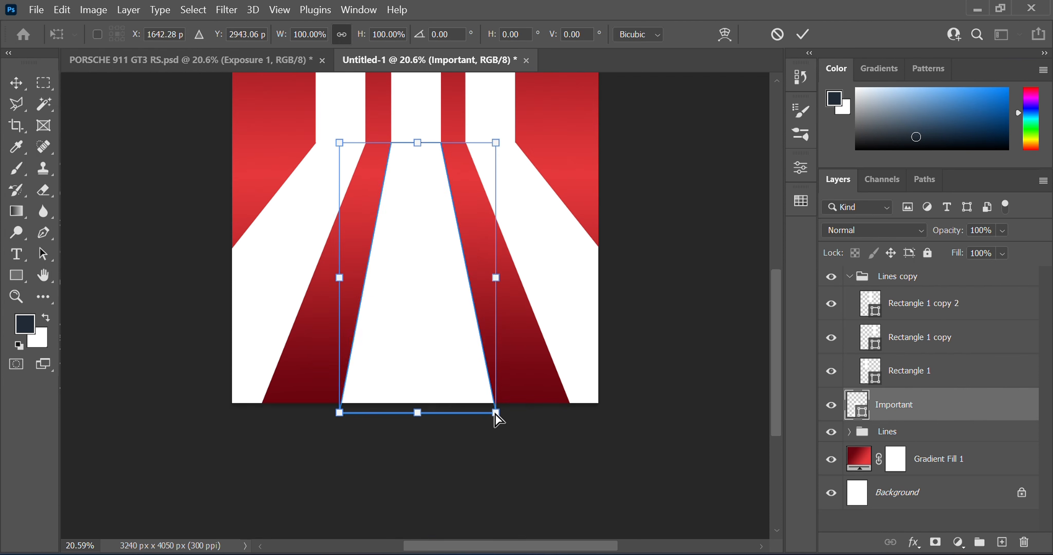
pyautogui.moveTo(496, 413); pyautogui.dragTo(623, 521)
pyautogui.scroll(1, 502, 173)
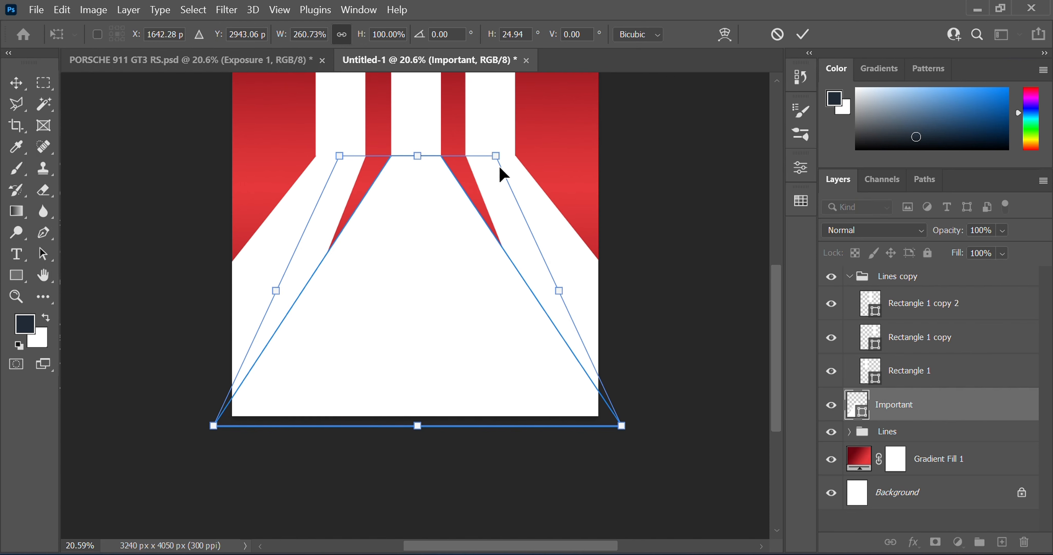
pyautogui.moveTo(496, 160); pyautogui.dragTo(597, 157)
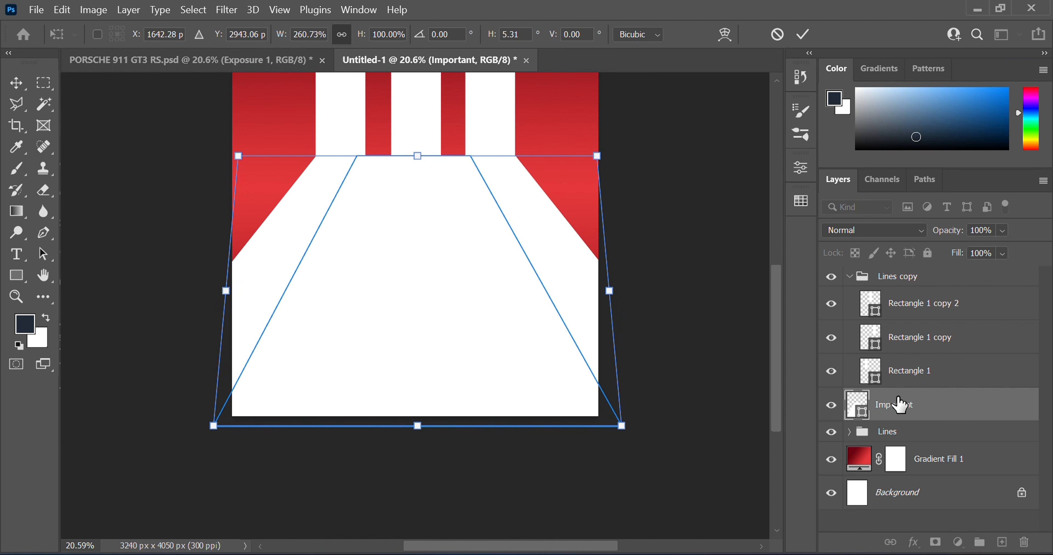
# Change the fill colour of the Important shape to a dark muted purple
pyautogui.doubleClick(856, 404)
pyautogui.moveTo(630, 280)
pyautogui.mouseDown()
pyautogui.moveTo(611, 294)
pyautogui.moveTo(572, 292)
pyautogui.moveTo(639, 280)
pyautogui.moveTo(669, 308)
pyautogui.moveTo(701, 306)
pyautogui.moveTo(707, 293)
pyautogui.moveTo(683, 271)
pyautogui.mouseUp()
pyautogui.click(844, 204)
pyautogui.click(989, 136)
# Try the Important layer at the top and then at the bottom of the Lines copy group, toggling visibility to compare
pyautogui.scroll(3, 787, 304)
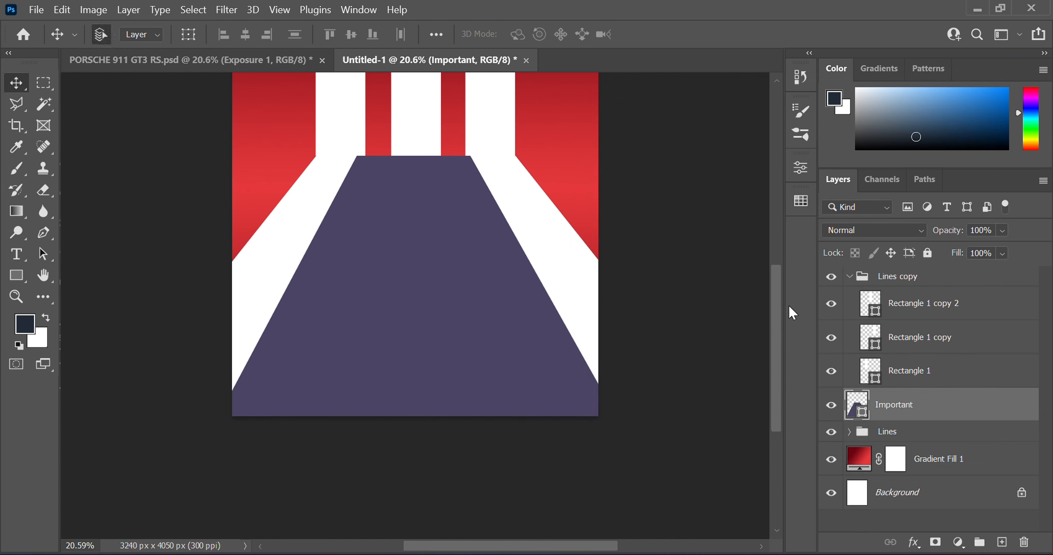
pyautogui.moveTo(892, 406); pyautogui.dragTo(895, 306)
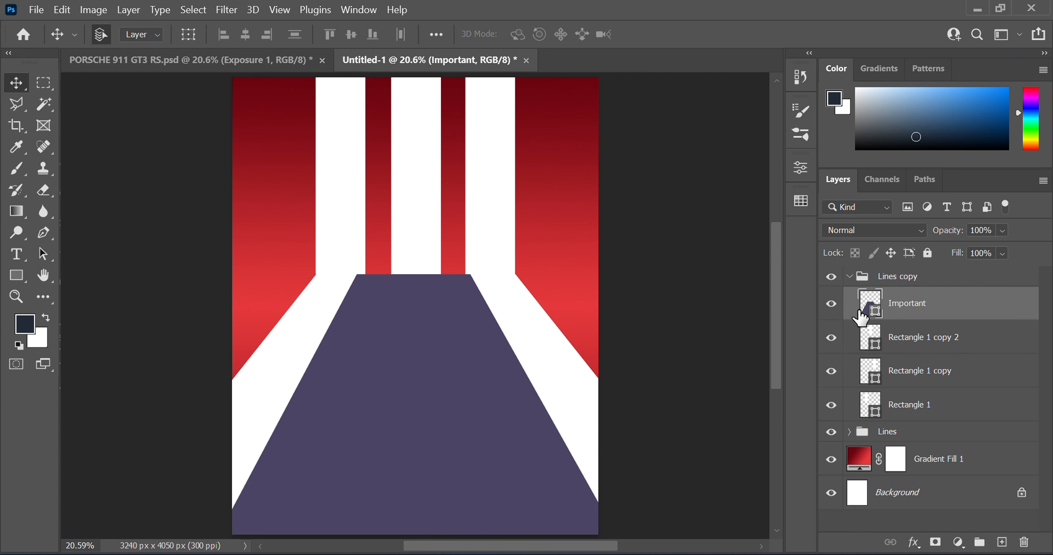
pyautogui.click(830, 310)
pyautogui.click(830, 309)
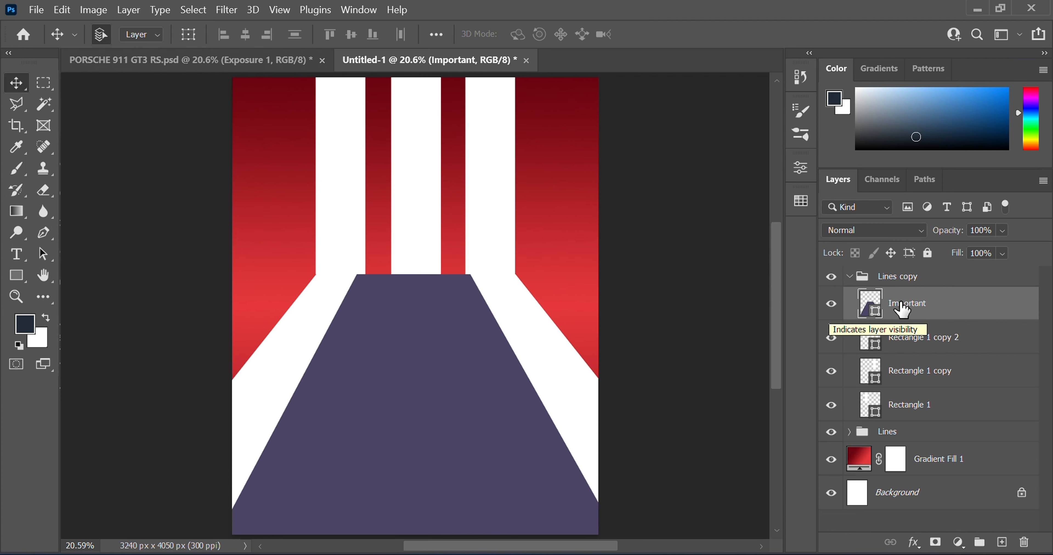
pyautogui.moveTo(899, 305); pyautogui.dragTo(907, 415)
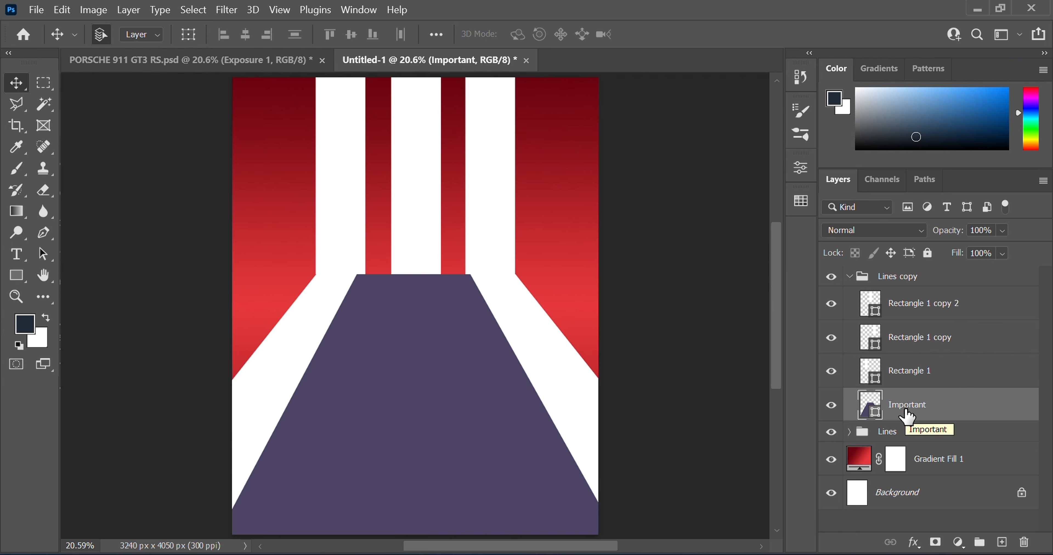
pyautogui.click(830, 432)
pyautogui.click(830, 432)
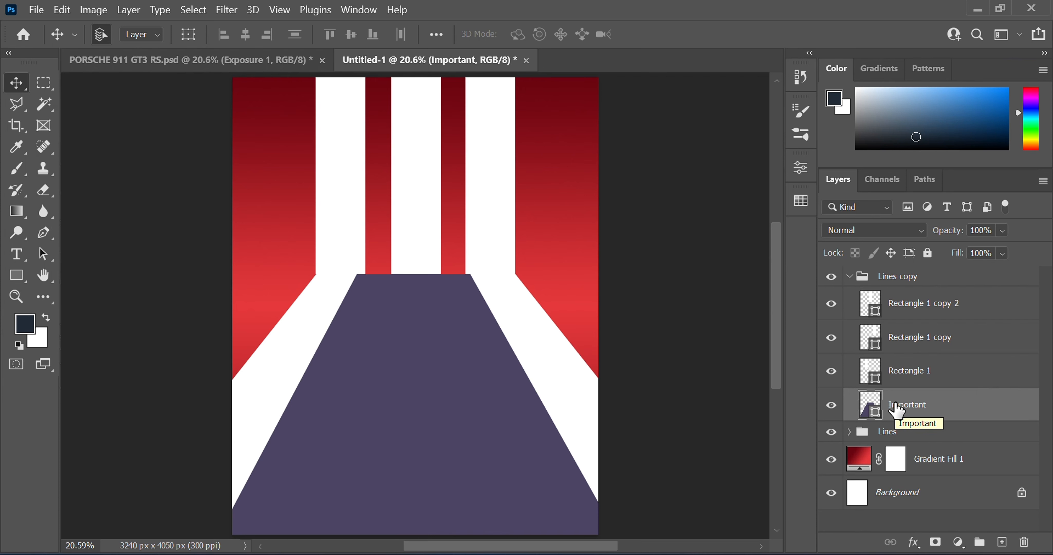
# Move the Important layer into the Lines group, beneath the two white floor bars
pyautogui.moveTo(895, 408); pyautogui.dragTo(897, 433)
pyautogui.click(849, 398)
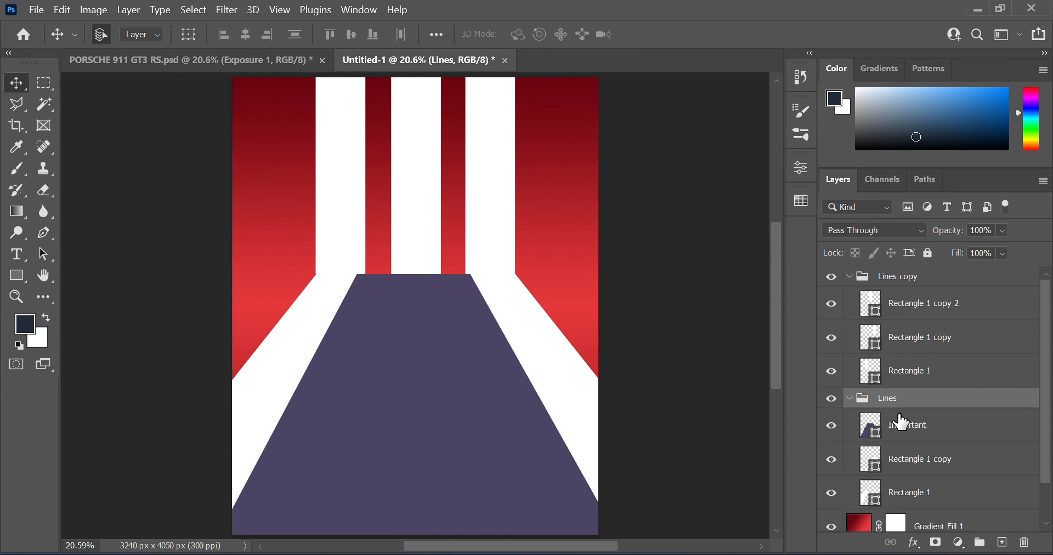
pyautogui.moveTo(905, 428); pyautogui.dragTo(906, 511)
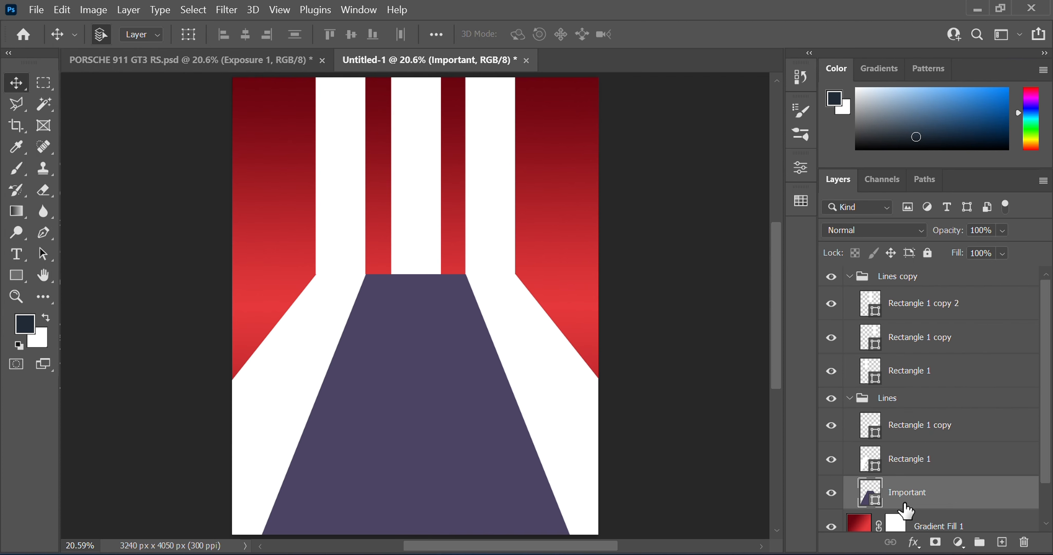
# Place the Porsche-911-GT3-RS-Transparent-Free-PNG image directly above the Important layer, scale it to about 216% and centre the car on the purple floor
pyautogui.scroll(-2, 898, 429)
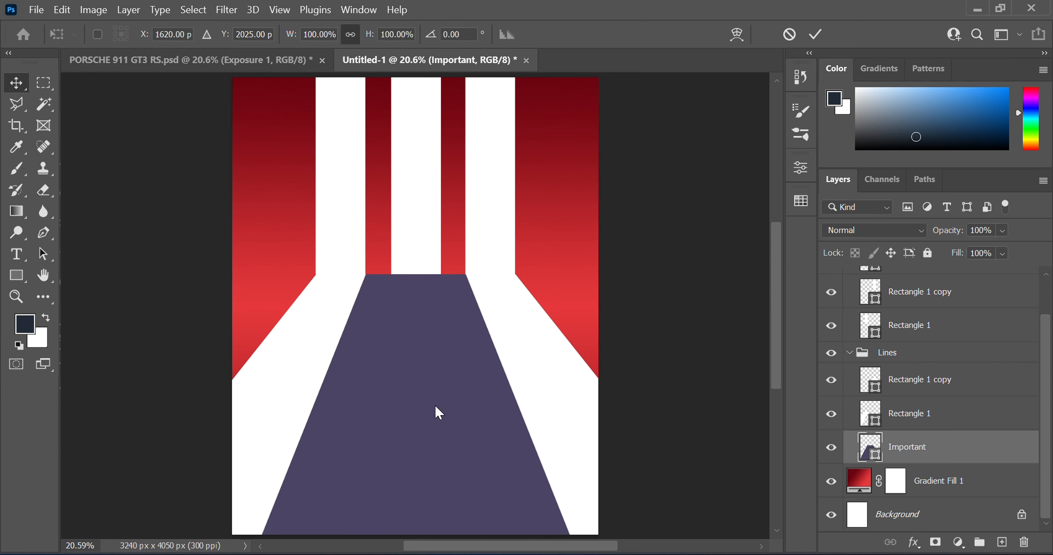
pyautogui.moveTo(435, 366); pyautogui.dragTo(370, 412)
pyautogui.moveTo(582, 370); pyautogui.dragTo(638, 378)
pyautogui.moveTo(461, 377); pyautogui.dragTo(436, 339)
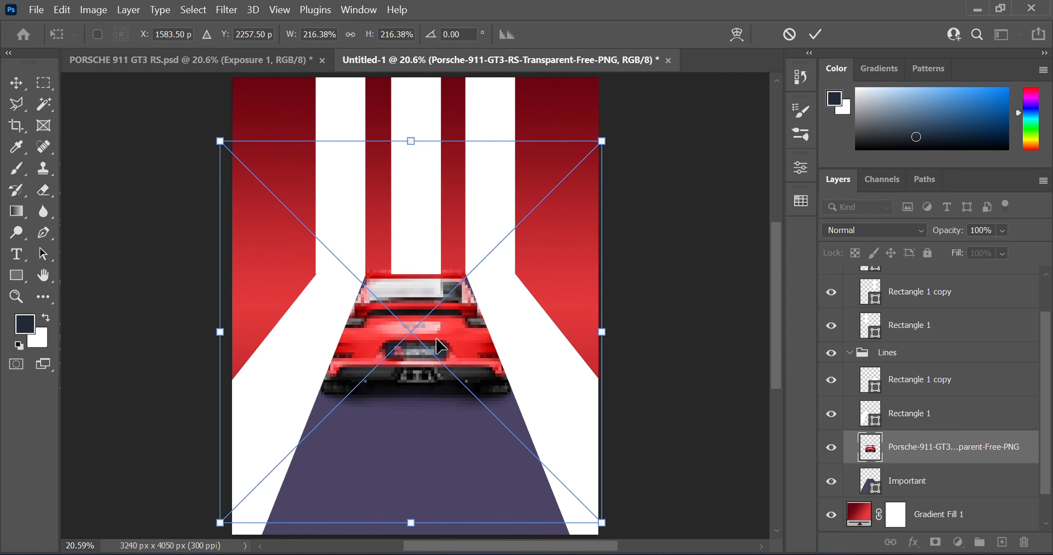
pyautogui.press('Return')
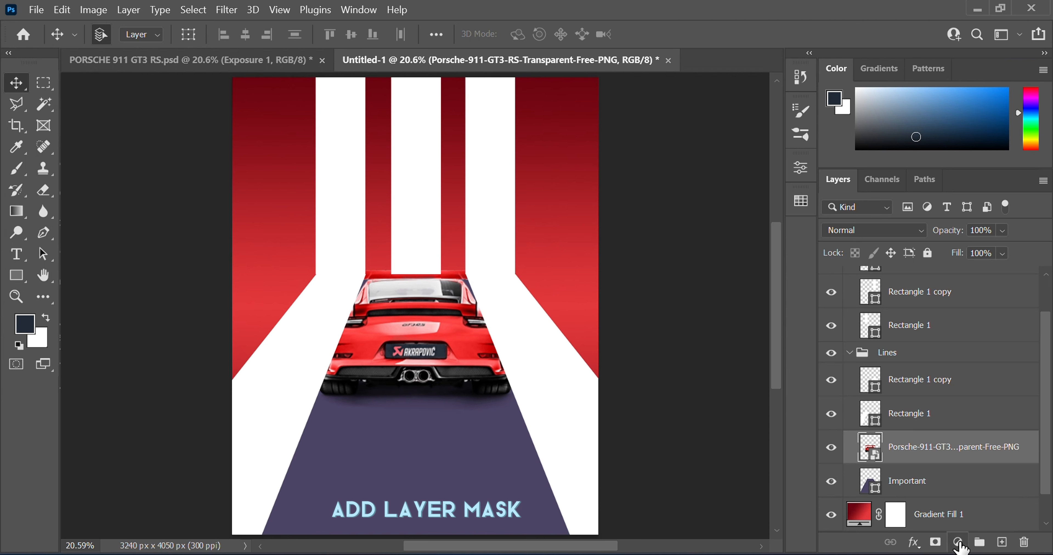
# Fade the car from its lower end upward with a linear gradient on a new layer mask, and set the layer's Fill to 75%
pyautogui.click(935, 542)
pyautogui.press('g')
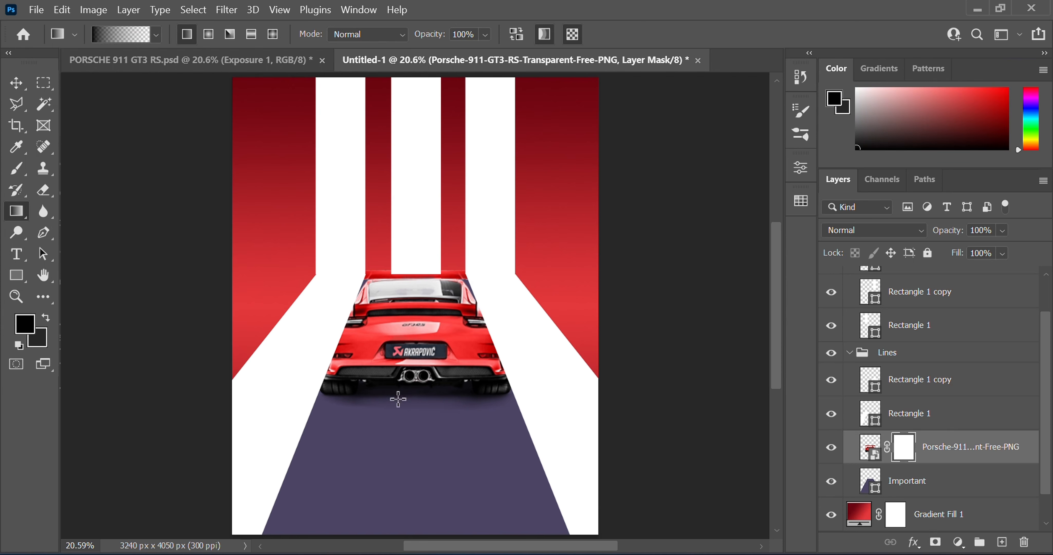
pyautogui.moveTo(417, 441); pyautogui.dragTo(410, 119)
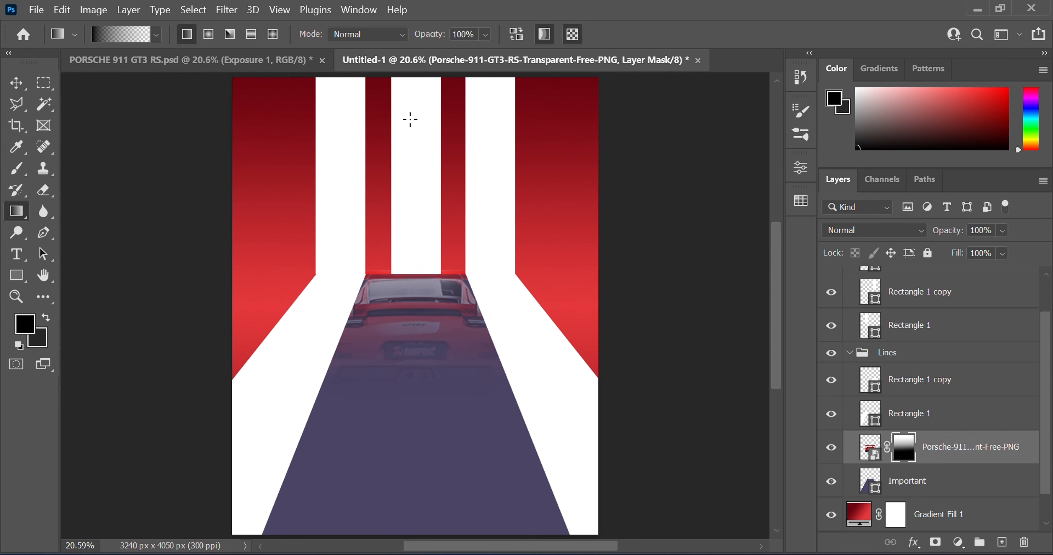
pyautogui.click(978, 253)
pyautogui.write('75')
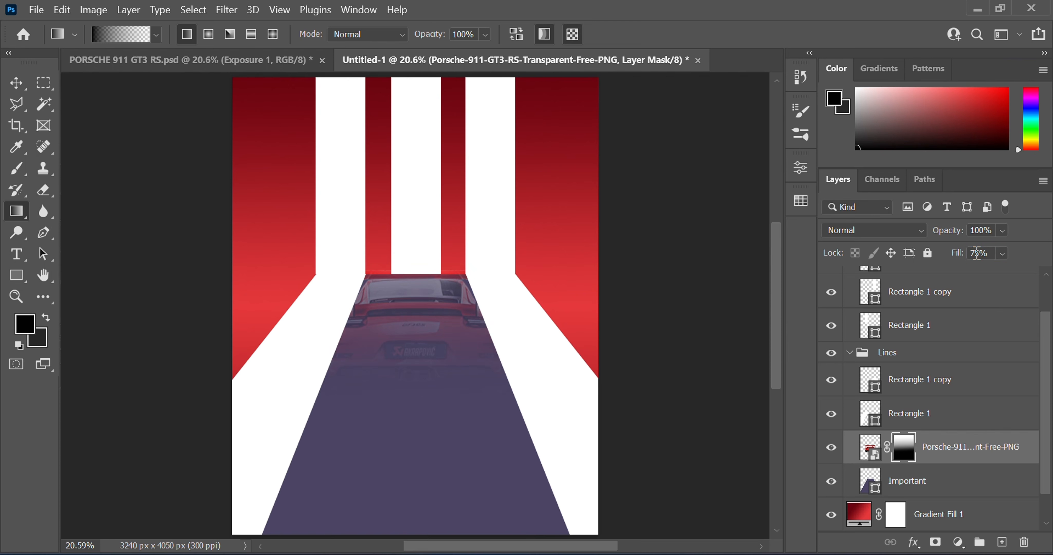
# Clip the rear-view Porsche layer to the Important layer inside the Lines group
pyautogui.click(871, 448)
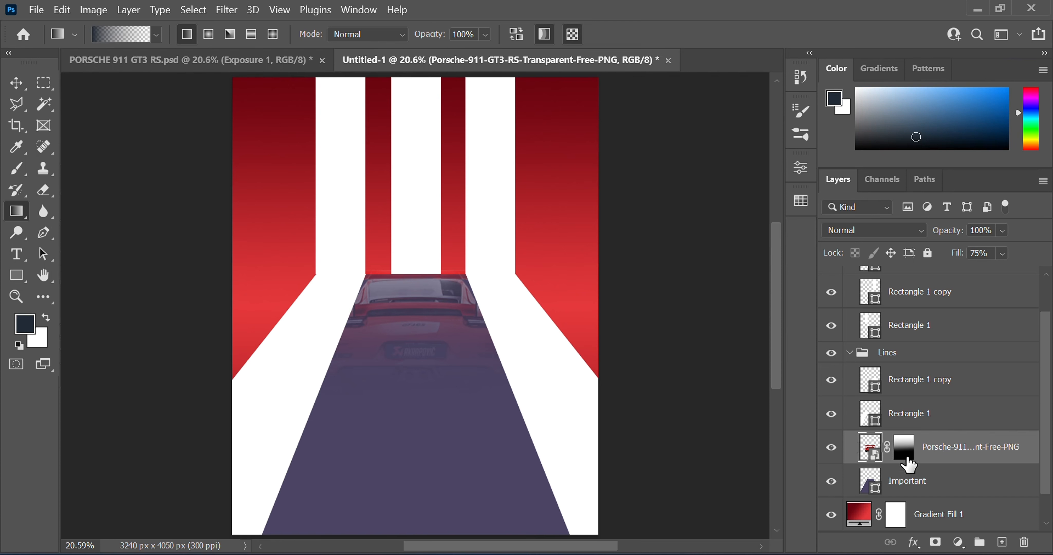
pyautogui.click(888, 457)
pyautogui.keyDown('alt'); pyautogui.click(888, 462); pyautogui.keyUp('alt')
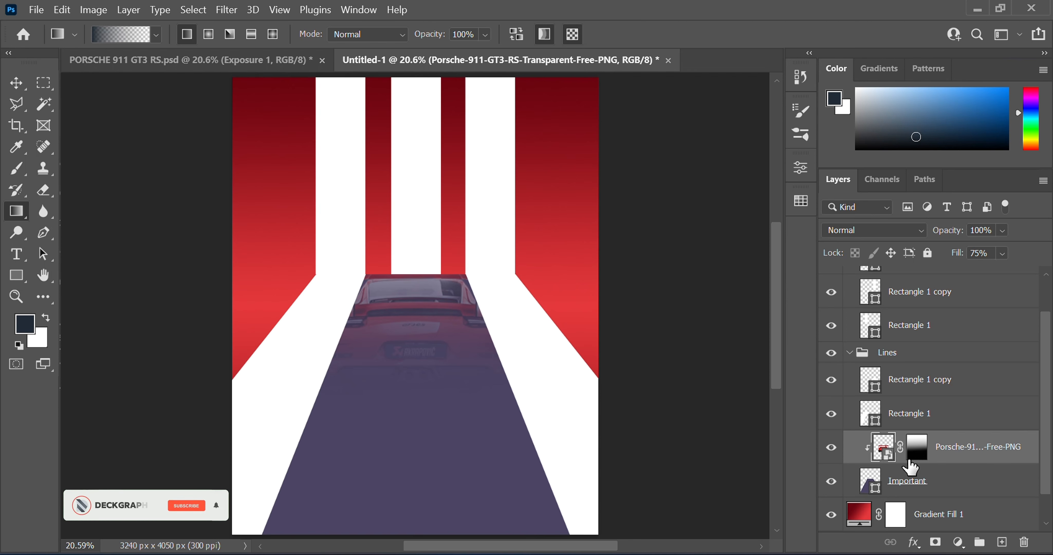
# Place the Important and rear-view Porsche layers between the Lines group and Gradient Fill 1, and clip the Porsche to Important
pyautogui.moveTo(900, 470); pyautogui.dragTo(897, 511)
pyautogui.click(899, 476)
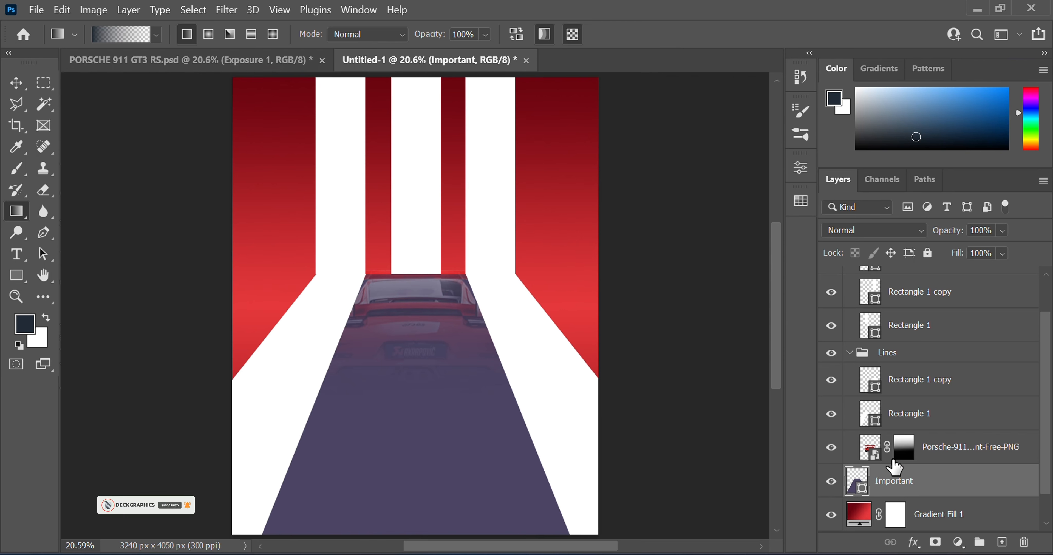
pyautogui.moveTo(894, 467); pyautogui.dragTo(888, 510)
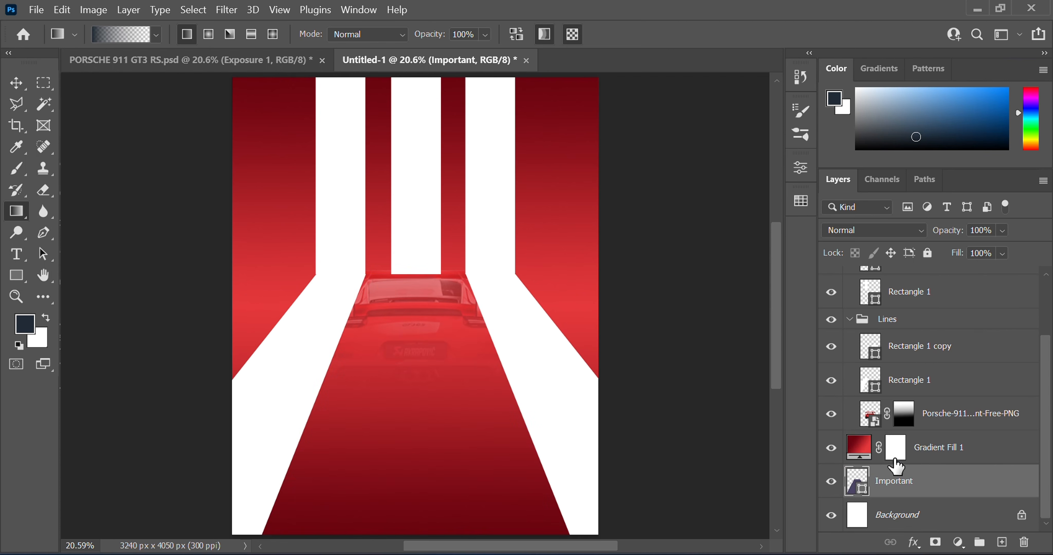
pyautogui.moveTo(893, 432); pyautogui.dragTo(885, 469)
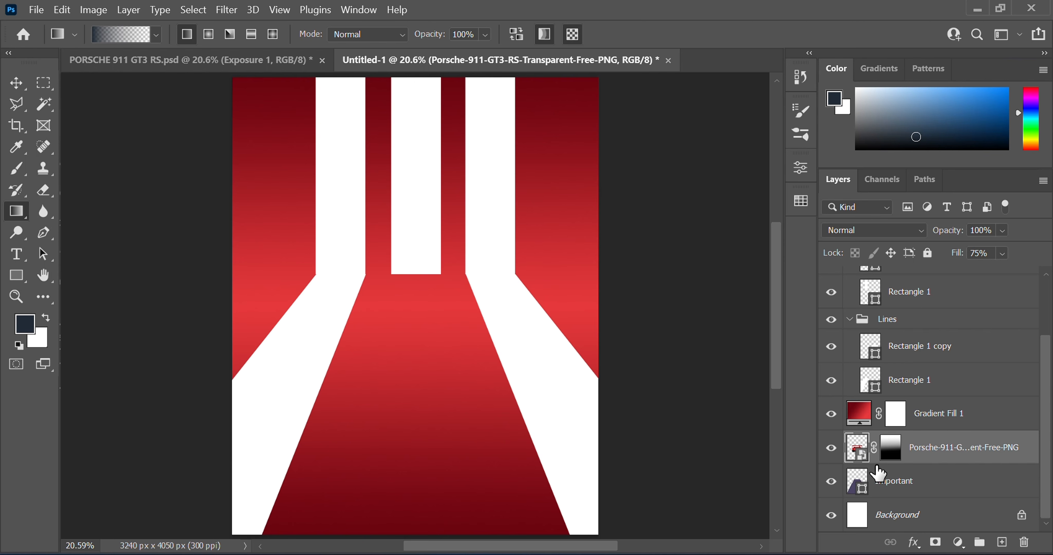
pyautogui.click(850, 319)
pyautogui.moveTo(878, 482); pyautogui.dragTo(878, 397)
pyautogui.moveTo(877, 481); pyautogui.dragTo(874, 433)
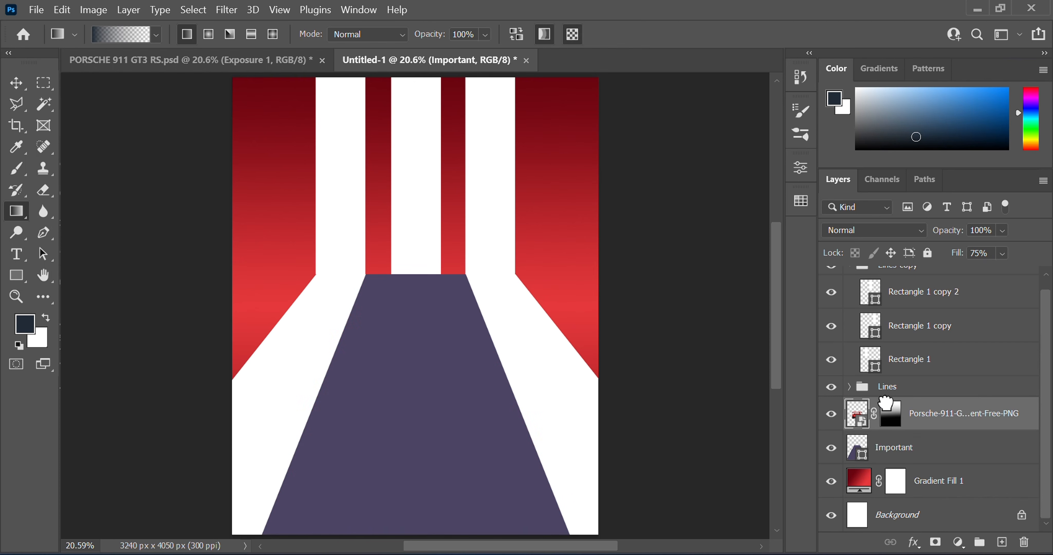
pyautogui.keyDown('alt'); pyautogui.click(873, 426); pyautogui.keyUp('alt')
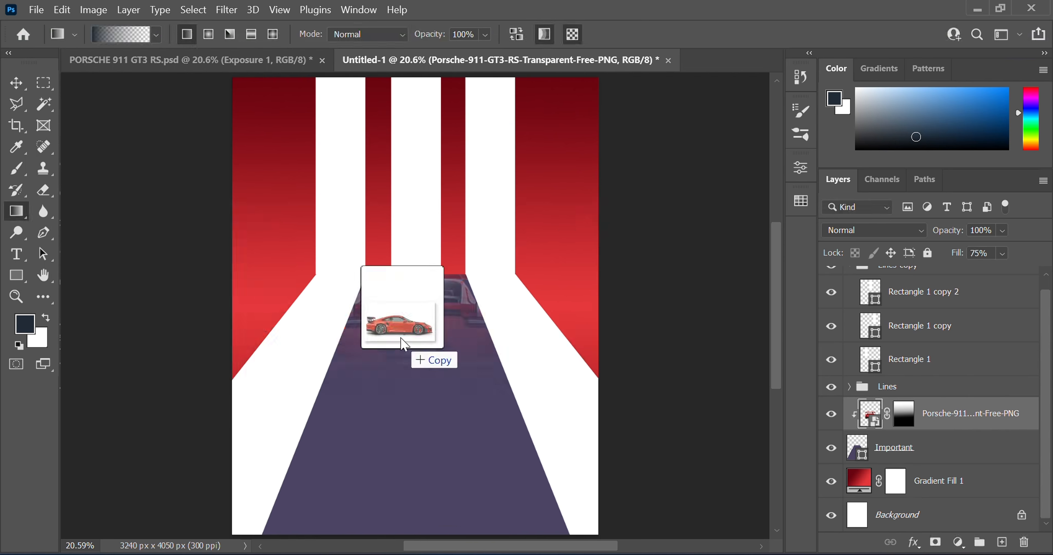
# Place the side-view pngwing.com car image above all layers and raise it to about Y 1500 px
pyautogui.moveTo(409, 345); pyautogui.dragTo(435, 329)
pyautogui.press('Return')
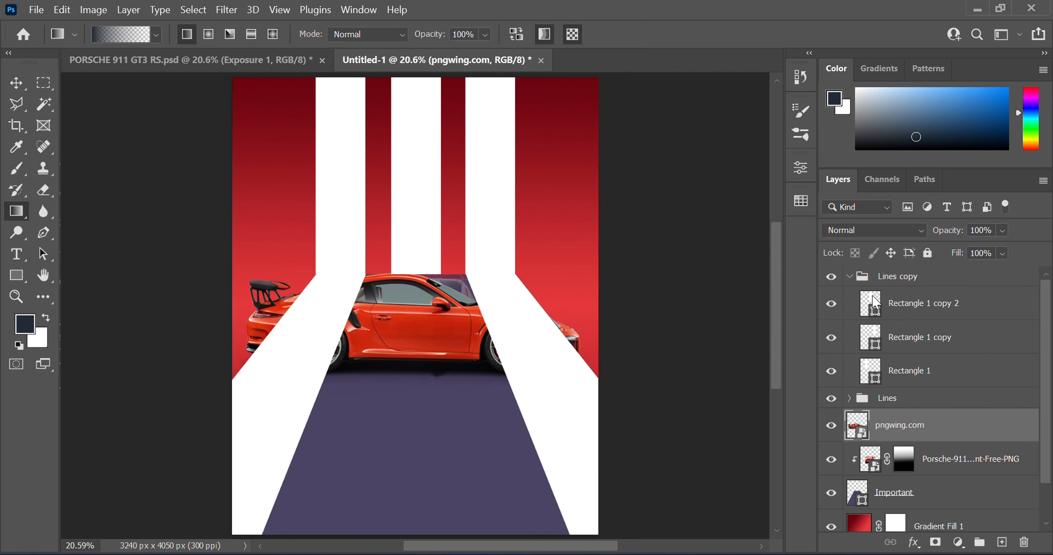
pyautogui.moveTo(881, 437); pyautogui.dragTo(899, 277)
pyautogui.hotkey('ctrl', 't')
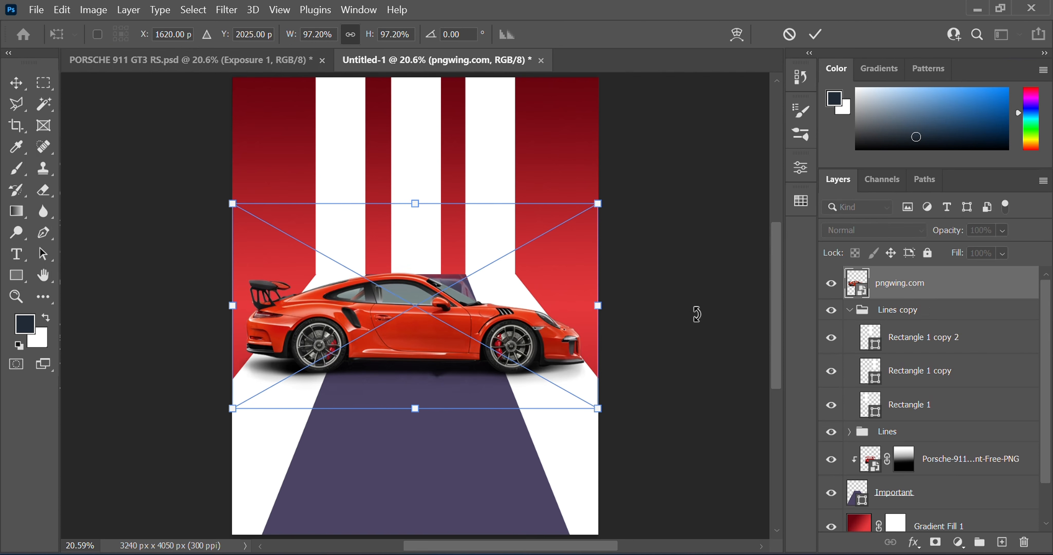
pyautogui.moveTo(499, 325); pyautogui.dragTo(496, 280)
pyautogui.press('Return')
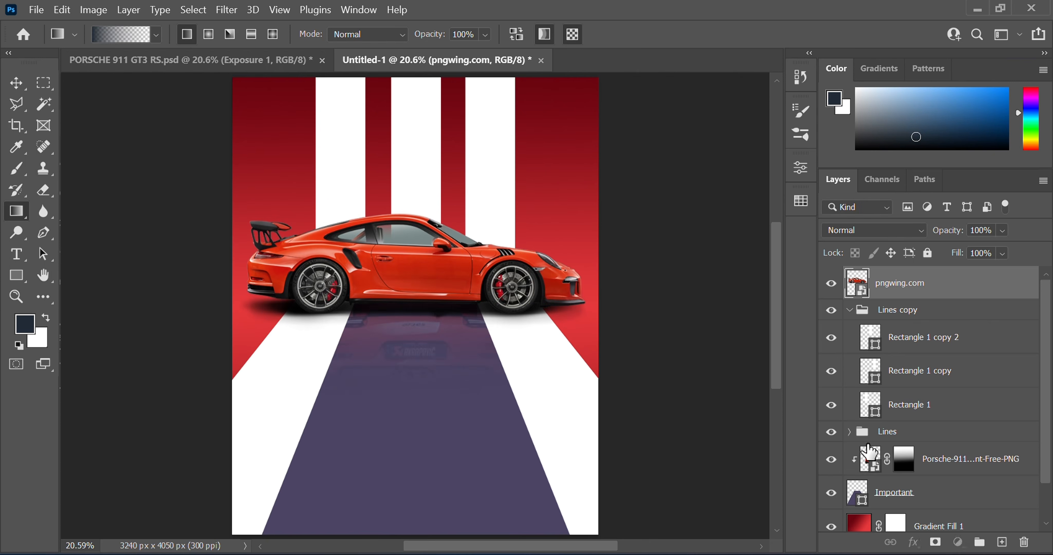
# Lower the rear-view Porsche layer to about Y 2514 px so it sits beneath the side-view car
pyautogui.click(869, 464)
pyautogui.hotkey('ctrl', 't')
pyautogui.moveTo(413, 360); pyautogui.dragTo(411, 388)
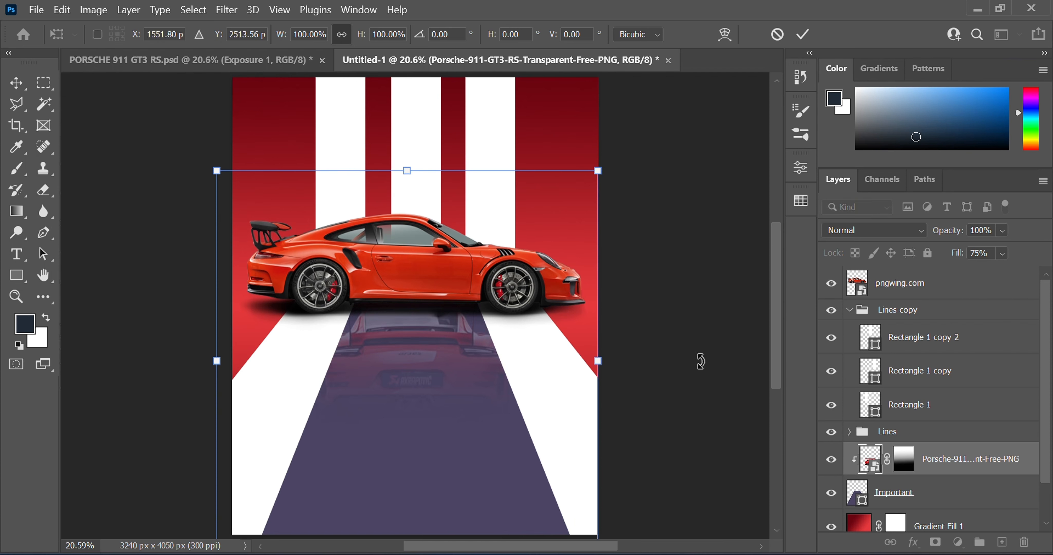
pyautogui.press('Return')
# Duplicate the pngwing.com layer, flip the copy vertically and move it down as a mirror image under the wheels
pyautogui.click(878, 288)
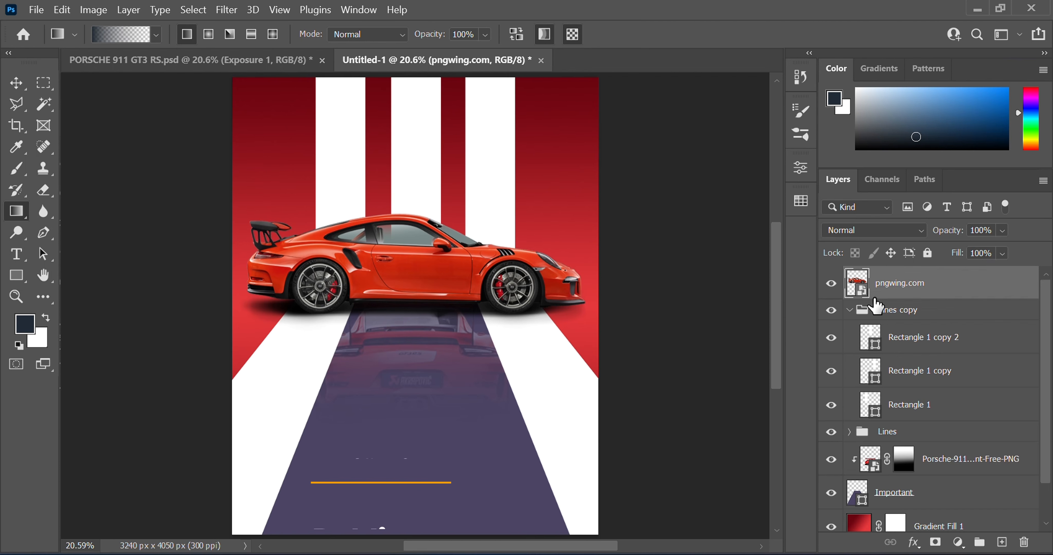
pyautogui.hotkey('ctrl', 'j')
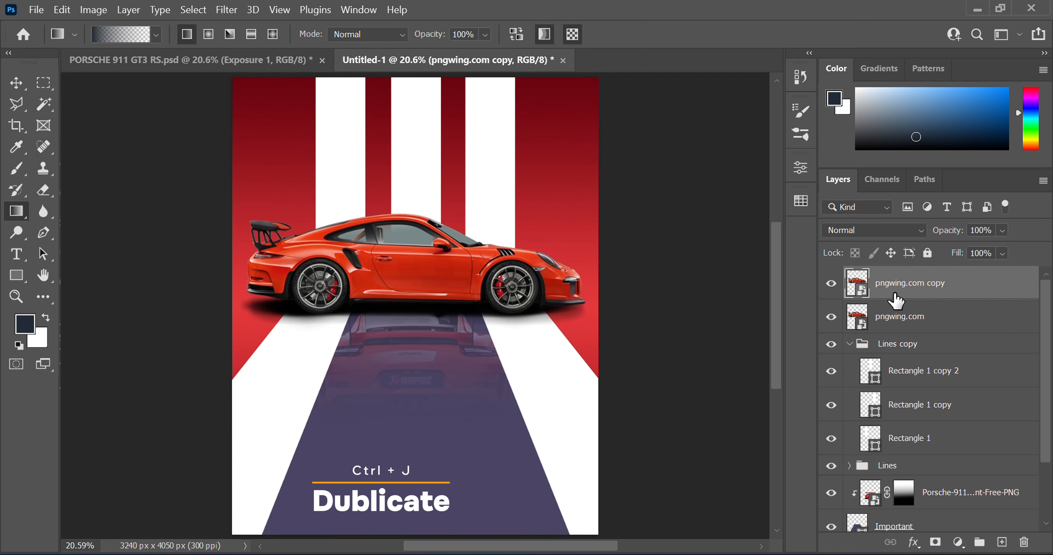
pyautogui.hotkey('ctrl', 't')
pyautogui.click(444, 299)
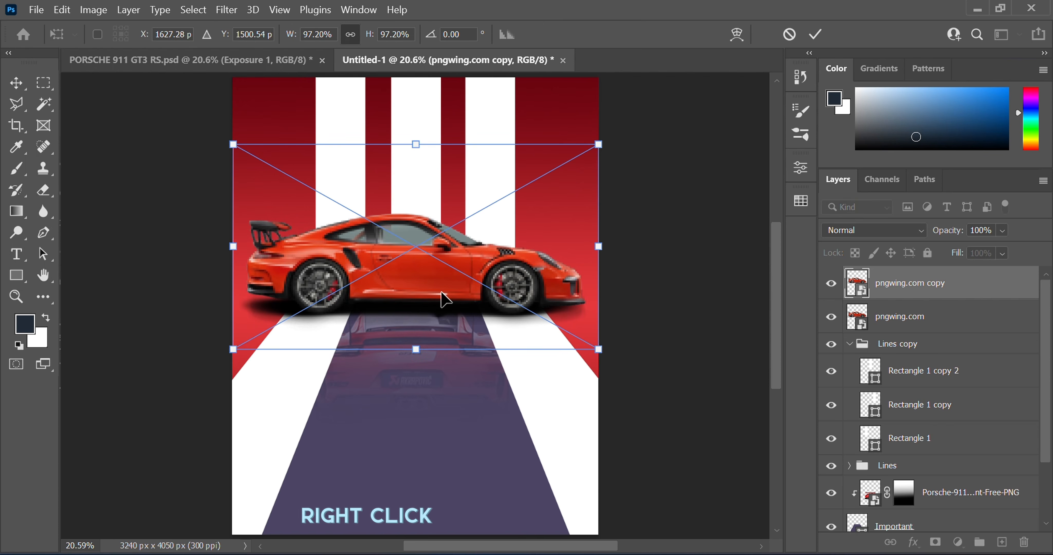
pyautogui.rightClick(444, 300)
pyautogui.click(484, 544)
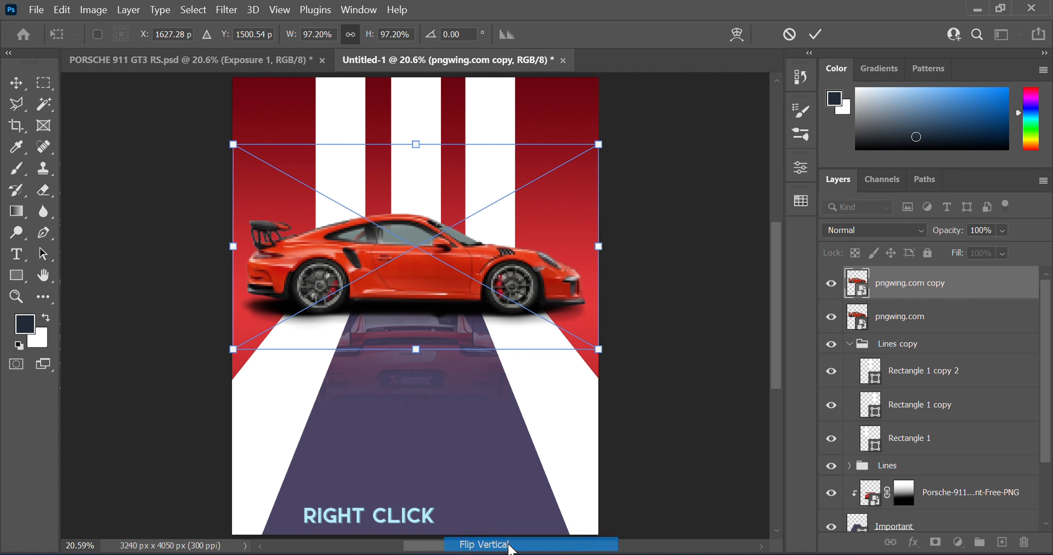
pyautogui.moveTo(430, 227); pyautogui.dragTo(429, 345)
pyautogui.press('Return')
# Add a layer mask to the flipped car copy and fade it from its lower end upward with a linear gradient
pyautogui.press('g')
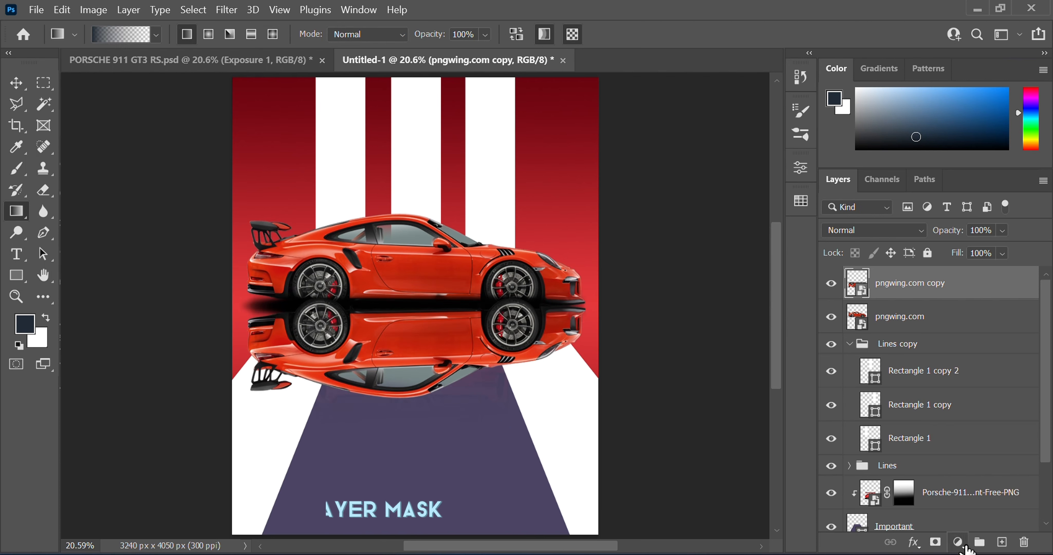
pyautogui.click(935, 543)
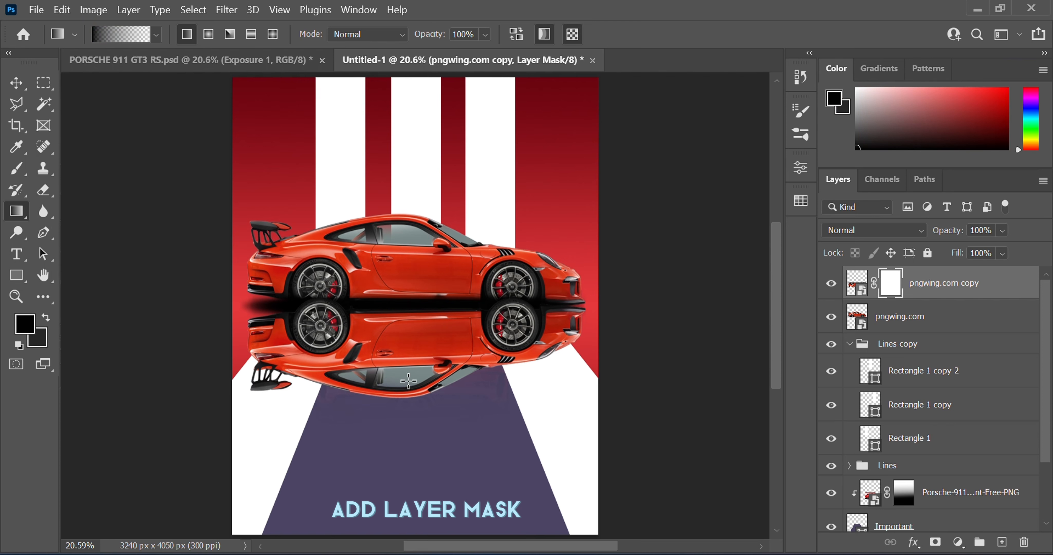
pyautogui.moveTo(409, 381); pyautogui.dragTo(410, 280)
pyautogui.hotkey('ctrl', 'z')
pyautogui.moveTo(409, 422); pyautogui.dragTo(408, 124)
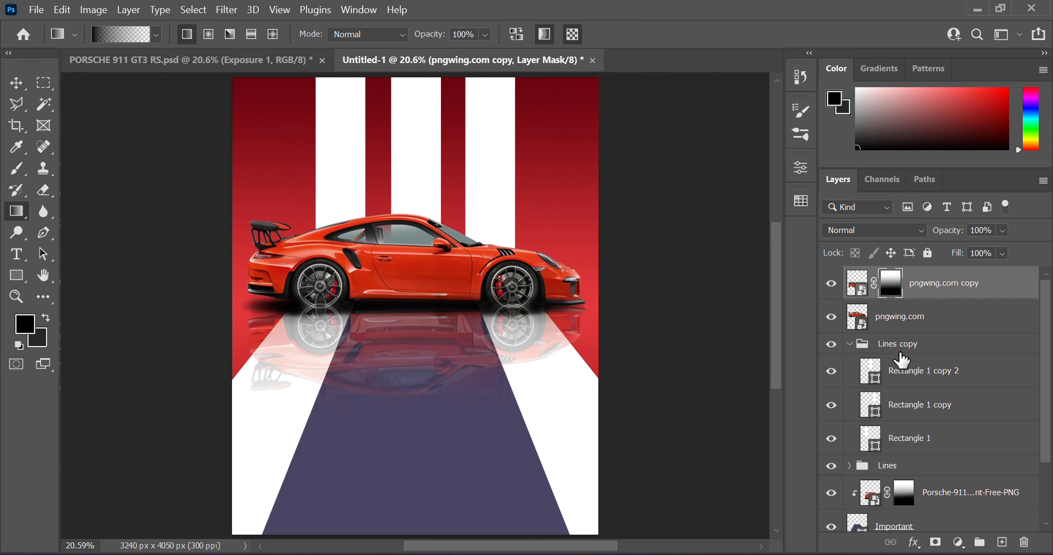
# Collapse the Lines copy group and move the reflection layer directly beneath the pngwing.com layer
pyautogui.click(849, 343)
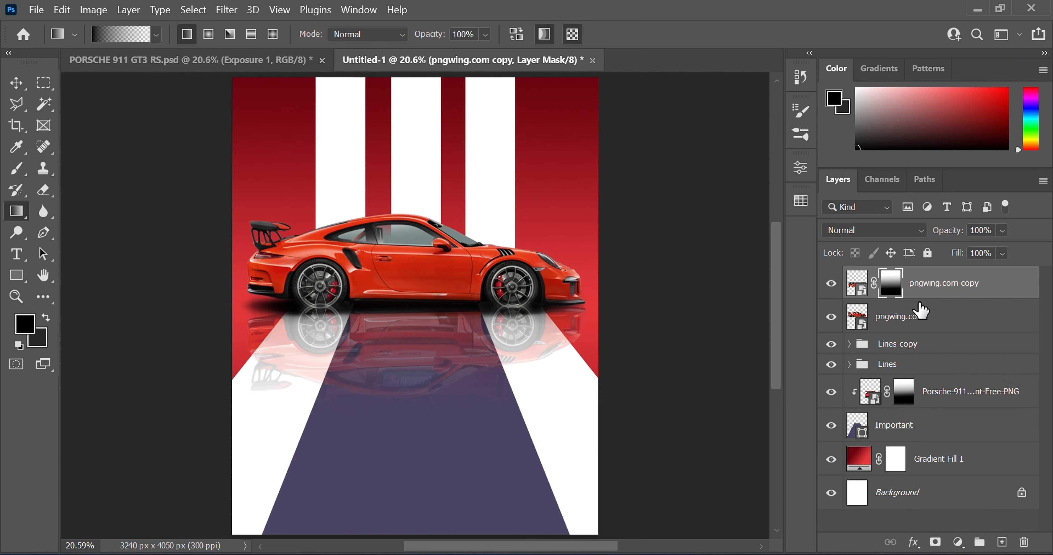
pyautogui.moveTo(895, 286); pyautogui.dragTo(878, 327)
# Try clipping the reflection layer to the Lines copy group, undo it, and toggle that group's visibility
pyautogui.keyDown('alt'); pyautogui.click(878, 330); pyautogui.keyUp('alt')
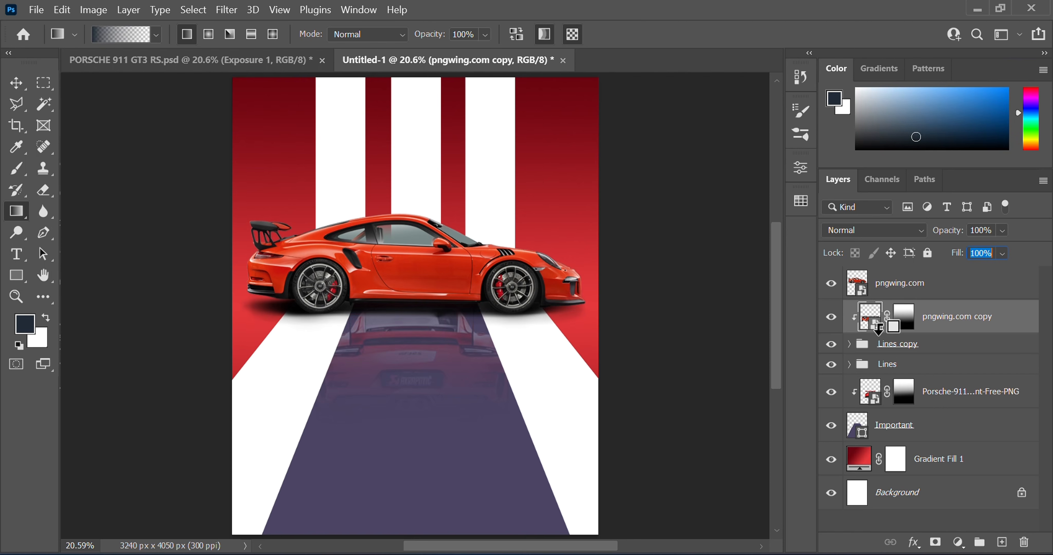
pyautogui.press('v')
pyautogui.hotkey('ctrl', 'z')
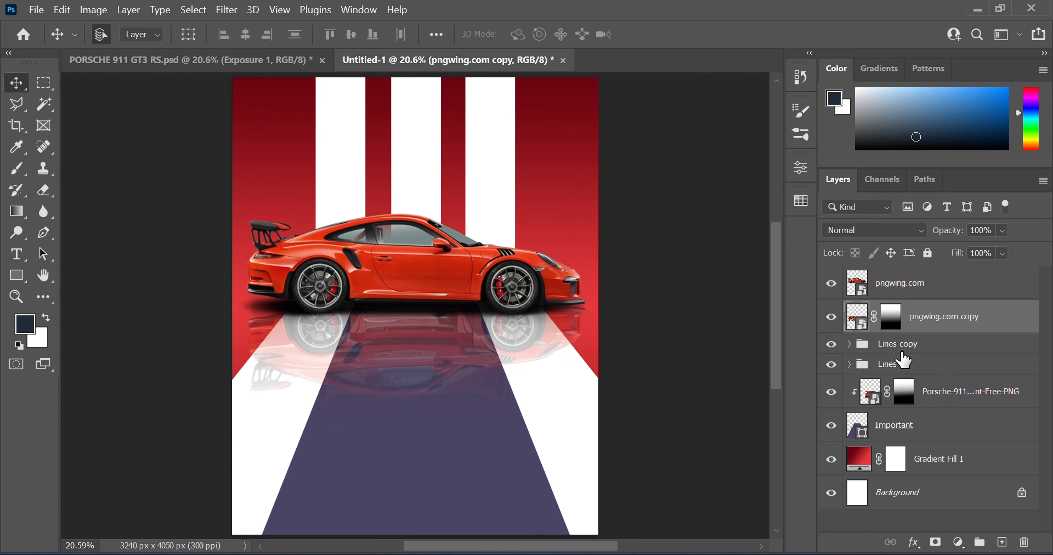
pyautogui.click(836, 344)
pyautogui.click(835, 344)
# Move the reflection layer between the Lines copy and Lines groups, clip it to Lines, and set its Fill to 50%
pyautogui.moveTo(875, 319); pyautogui.dragTo(875, 353)
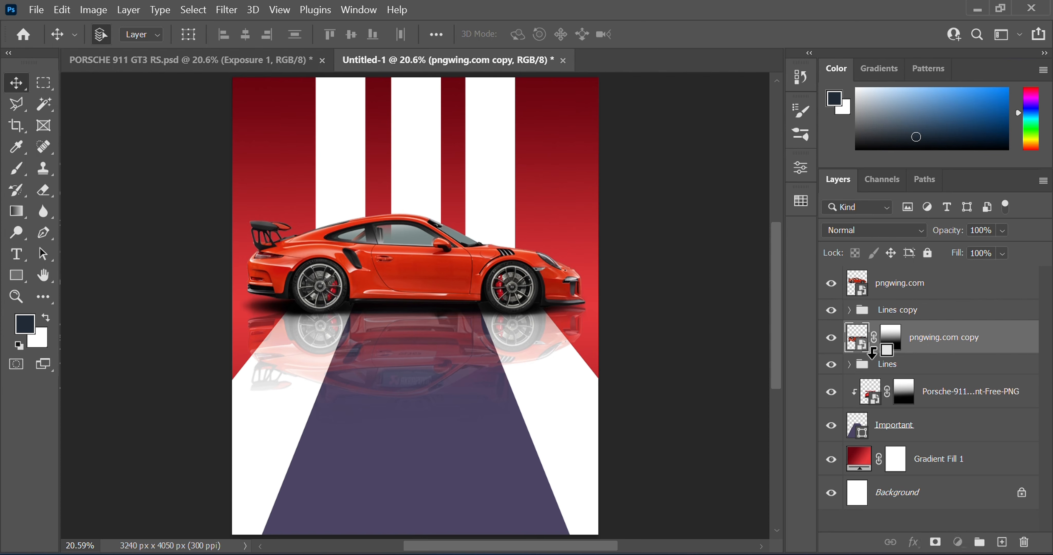
pyautogui.keyDown('alt'); pyautogui.click(882, 353); pyautogui.keyUp('alt')
pyautogui.click(903, 337)
pyautogui.click(980, 253)
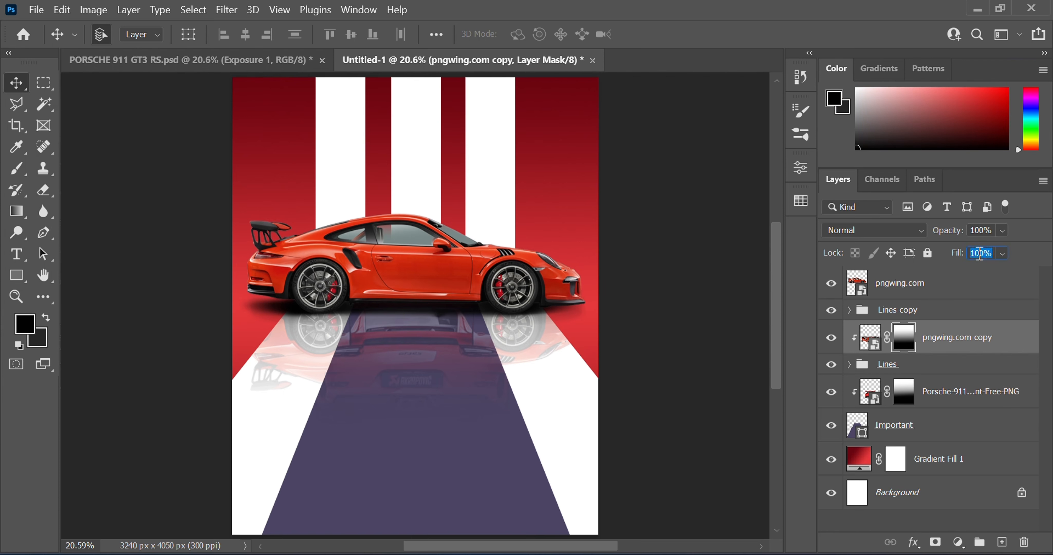
pyautogui.write('50')
pyautogui.scroll(7, 919, 362)
pyautogui.hotkey('ctrl', '0')
pyautogui.hotkey('ctrl', '-')
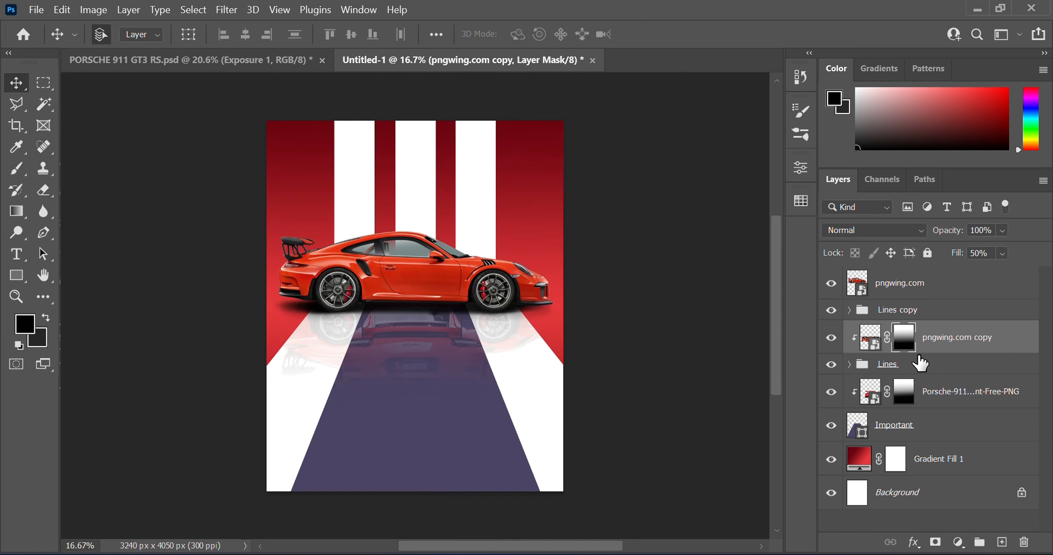
pyautogui.hotkey('ctrl', '0')
pyautogui.scroll(3, 919, 361)
pyautogui.scroll(-2, 966, 384)
pyautogui.hotkey('ctrl', '0')
# Add a new layer at the top of the stack and select the four-sided floor area under the car with the Polygonal Lasso
pyautogui.click(1001, 541)
pyautogui.moveTo(891, 337); pyautogui.dragTo(895, 272)
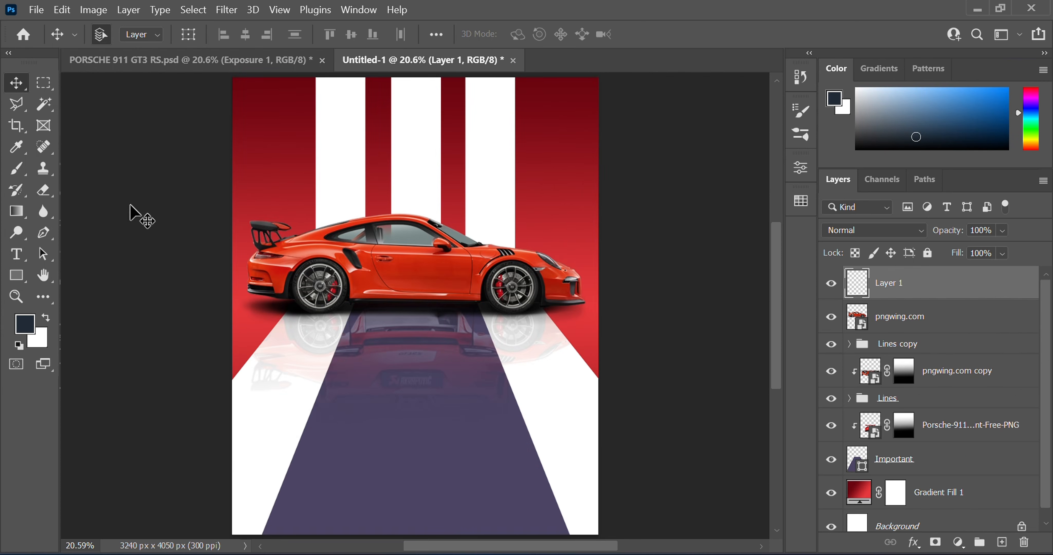
pyautogui.click(17, 107)
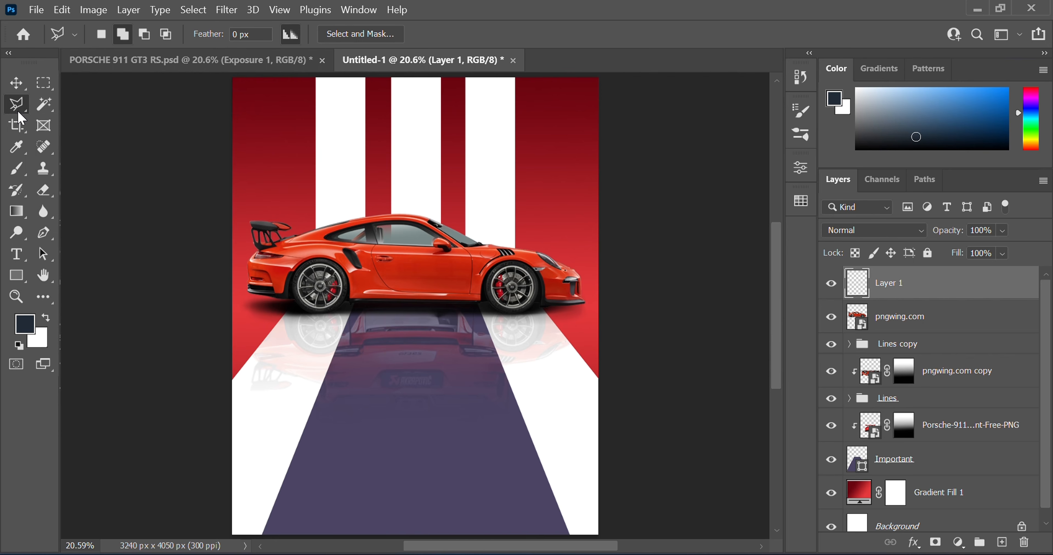
pyautogui.click(251, 358)
pyautogui.click(547, 316)
pyautogui.click(286, 314)
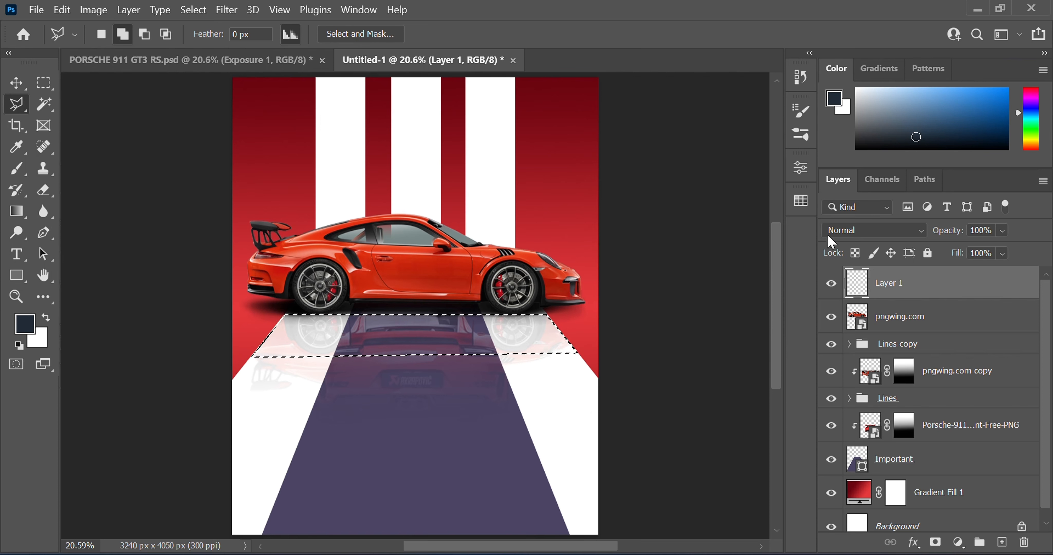
# Pick the dark grey swatch beside black as the foreground colour
pyautogui.click(800, 200)
pyautogui.click(626, 374)
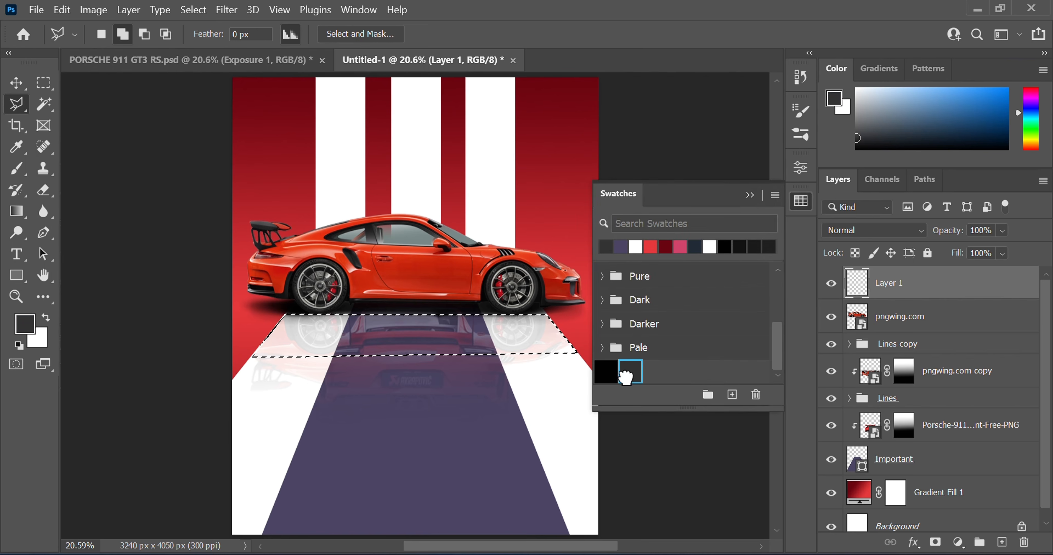
pyautogui.click(750, 195)
pyautogui.keyDown('ctrl'); pyautogui.click(856, 283); pyautogui.keyUp('ctrl')
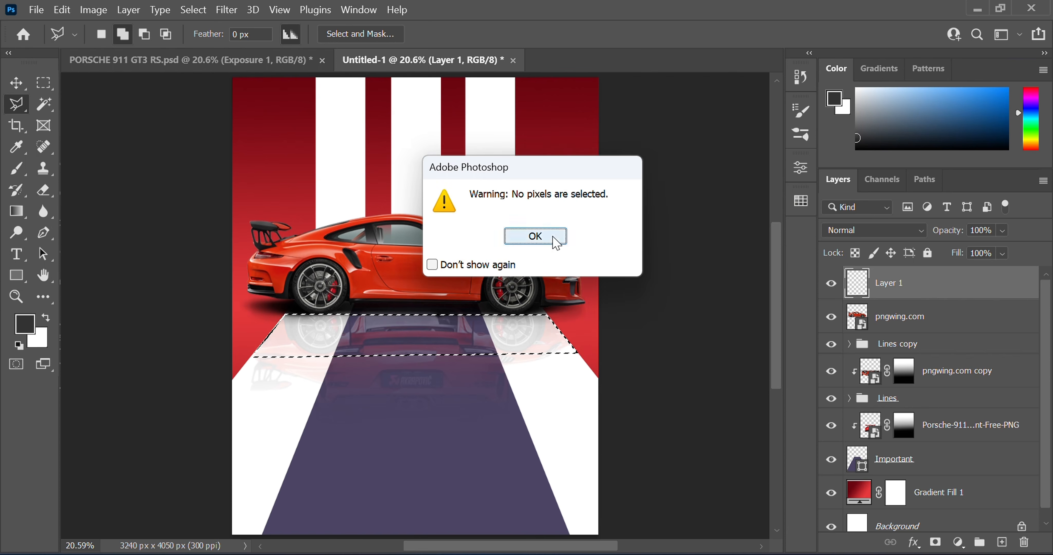
pyautogui.click(554, 241)
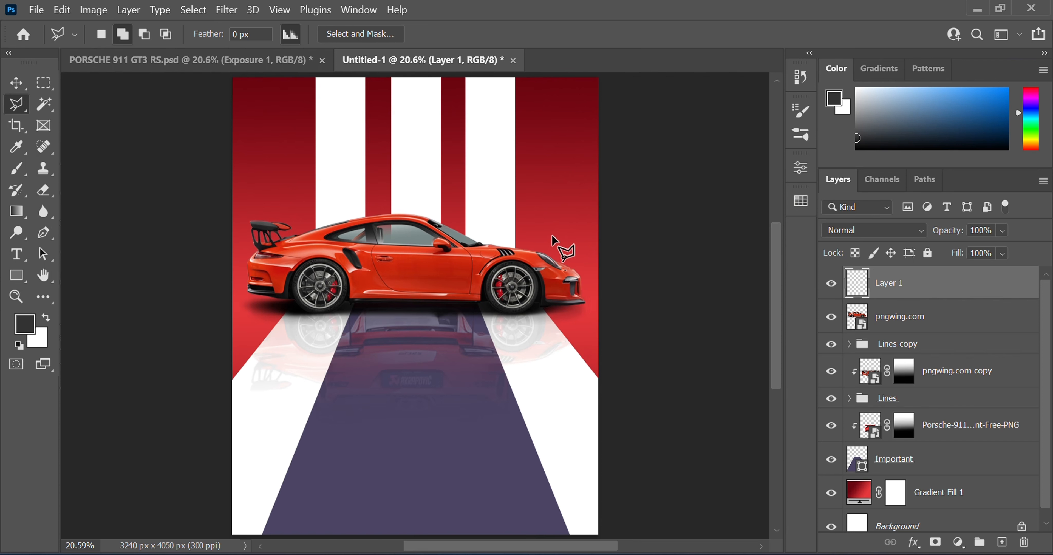
# Set the Gradient tool to the Black, White preset from the Basics group
pyautogui.click(16, 212)
pyautogui.click(119, 42)
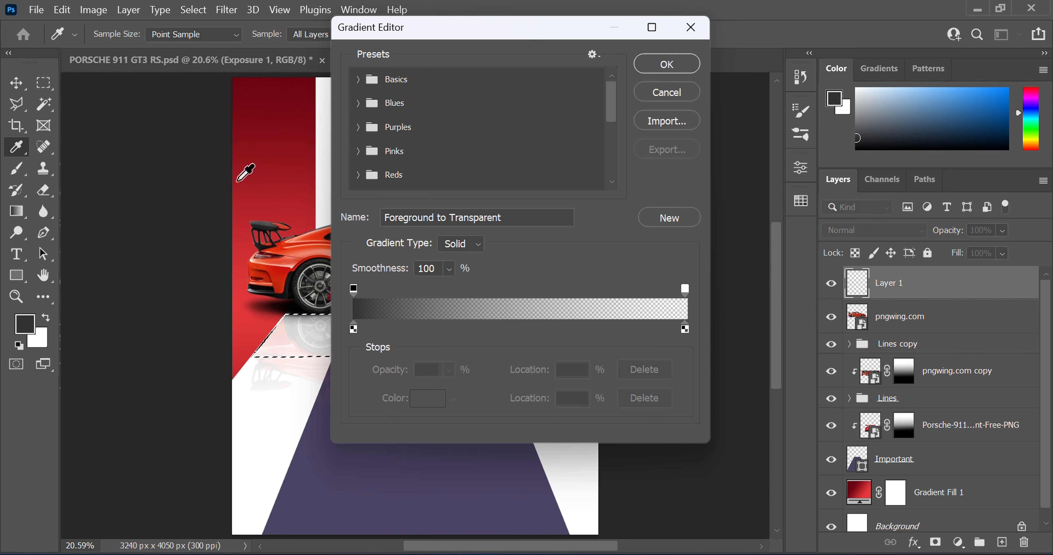
pyautogui.click(358, 79)
pyautogui.click(451, 112)
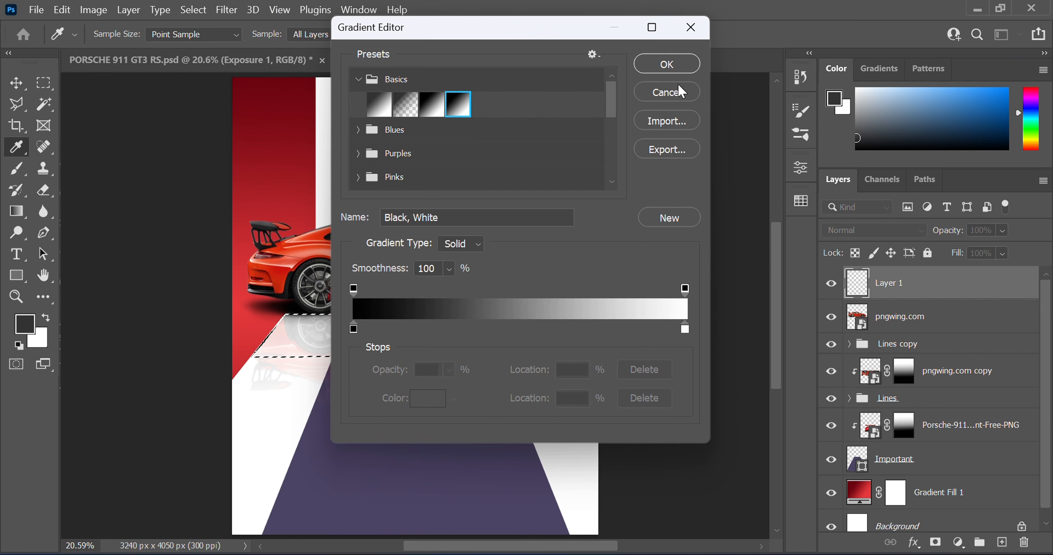
pyautogui.click(664, 65)
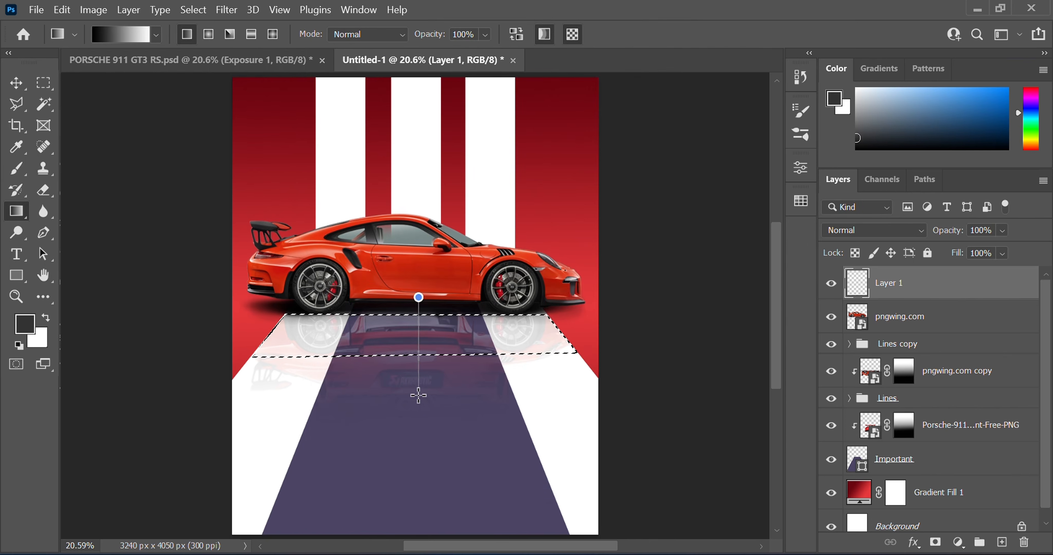
# Try filling the floor selection with the black-to-white gradient and adding a layer mask to Layer 1, then undo both
pyautogui.click(935, 542)
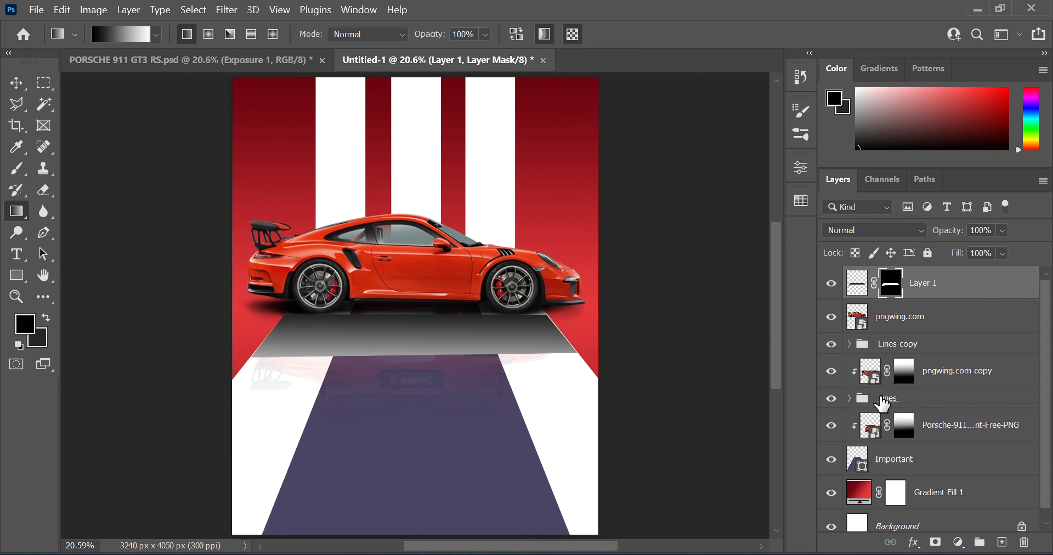
pyautogui.hotkey('ctrl', 'z')
pyautogui.hotkey('ctrl', 'z')
pyautogui.click(935, 539)
pyautogui.hotkey('ctrl', 'z')
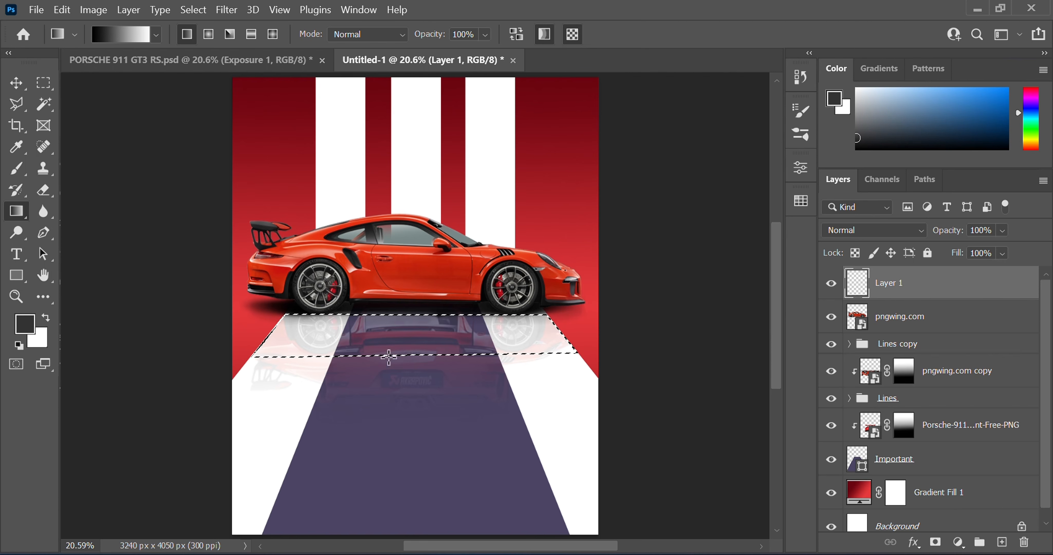
# Fill the floor selection on Layer 1 with a vertical black-to-white gradient, darkest beneath the car, and add a layer mask
pyautogui.moveTo(413, 317); pyautogui.dragTo(416, 358)
pyautogui.click(931, 531)
pyautogui.click(871, 281)
pyautogui.click(935, 541)
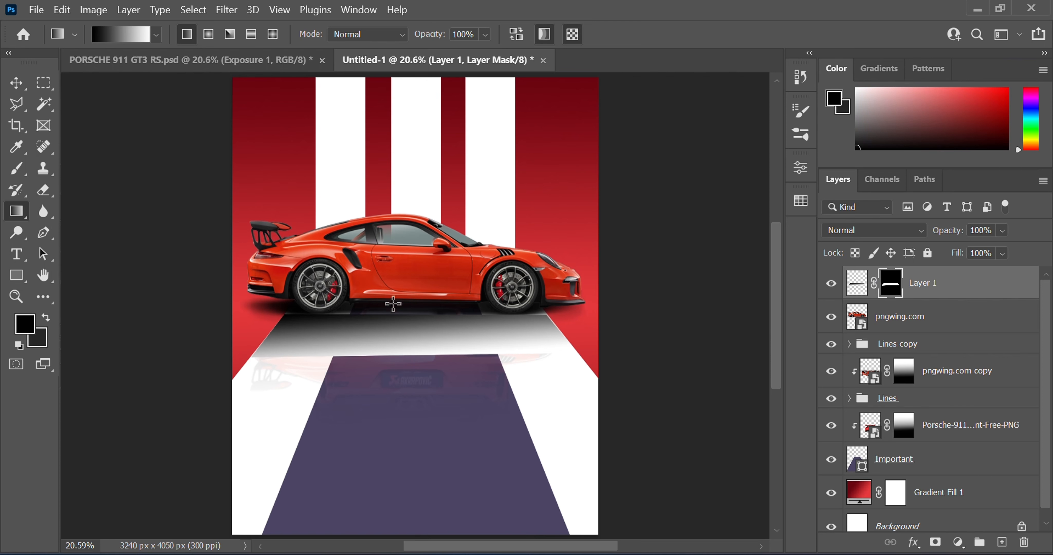
# Set Layer 1 to Color Burn and fade its mask with a vertical black-to-white gradient just below the car
pyautogui.moveTo(393, 302); pyautogui.dragTo(393, 353)
pyautogui.click(882, 230)
pyautogui.click(841, 209)
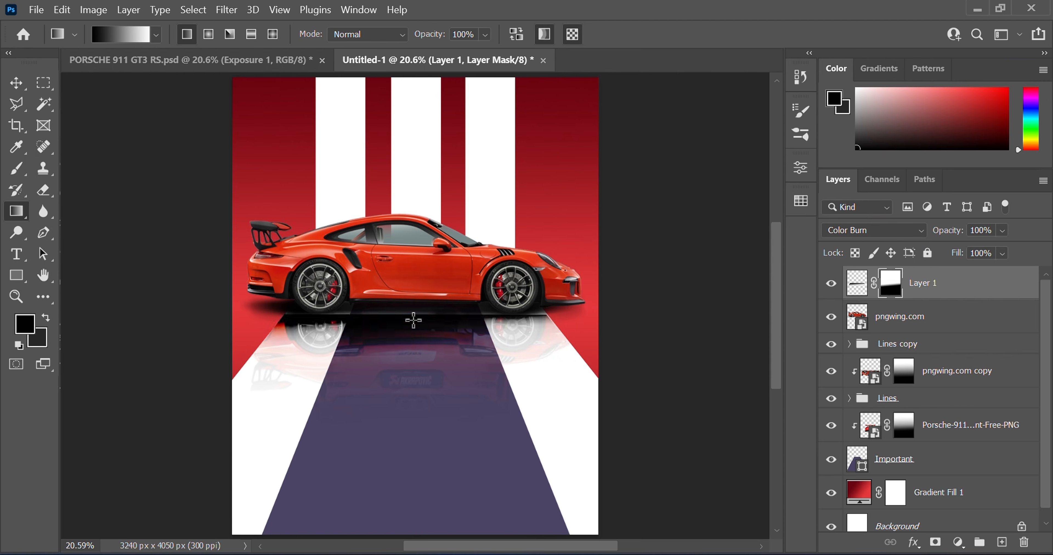
pyautogui.moveTo(403, 340); pyautogui.dragTo(403, 360)
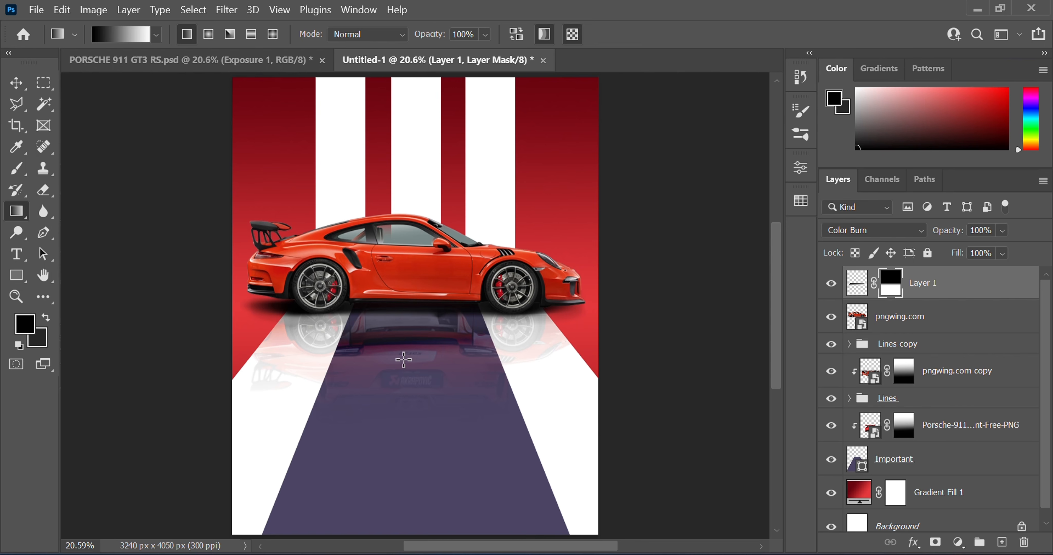
# Set Layer 1's fill to 85% and compare the floor shadow shown and hidden
pyautogui.click(830, 285)
pyautogui.click(830, 284)
pyautogui.click(976, 253)
pyautogui.write('85')
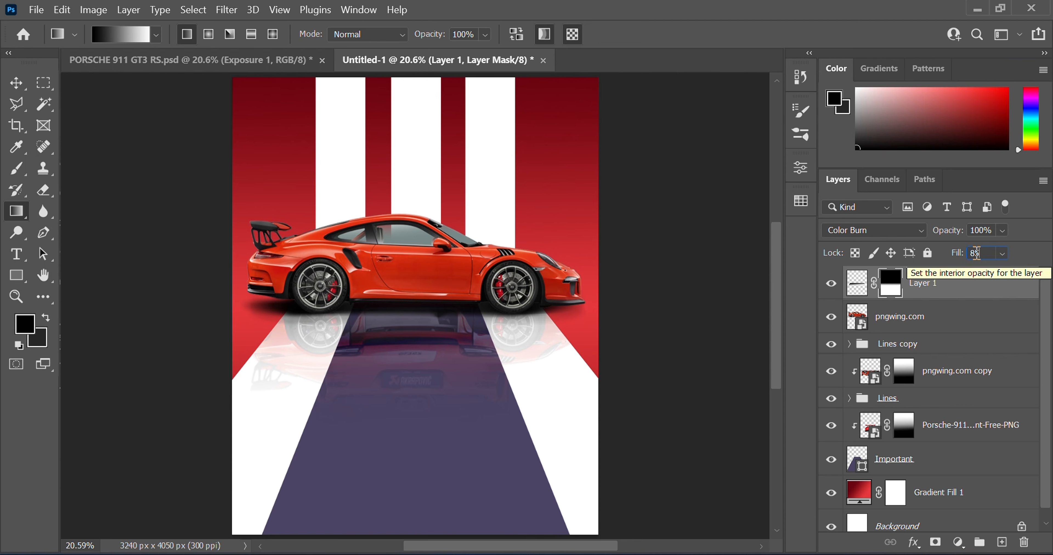
pyautogui.press('Return')
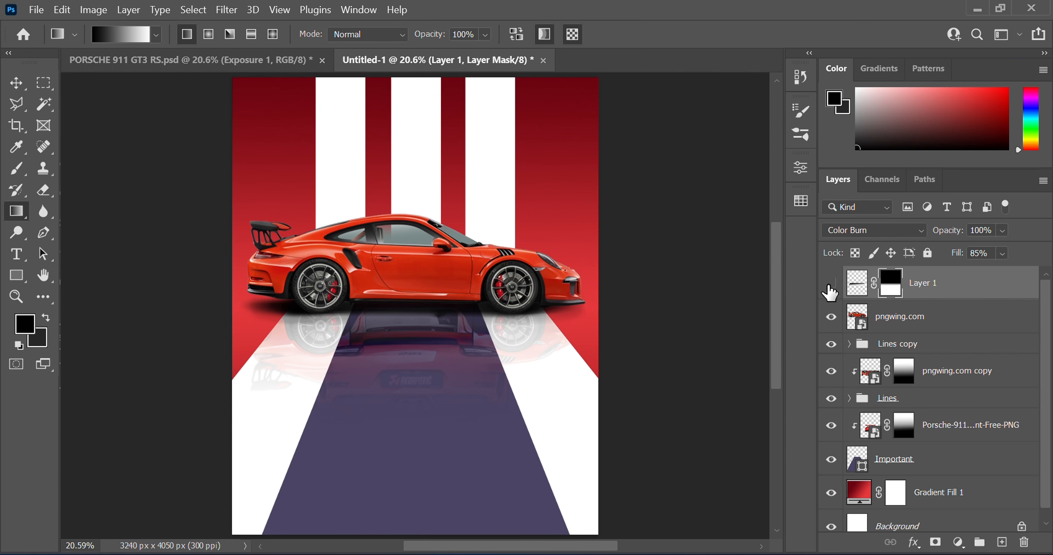
pyautogui.click(830, 284)
pyautogui.click(830, 286)
# Try moving Layer 1 beneath the Important layer and adding a new layer, undoing both
pyautogui.moveTo(873, 291); pyautogui.dragTo(908, 460)
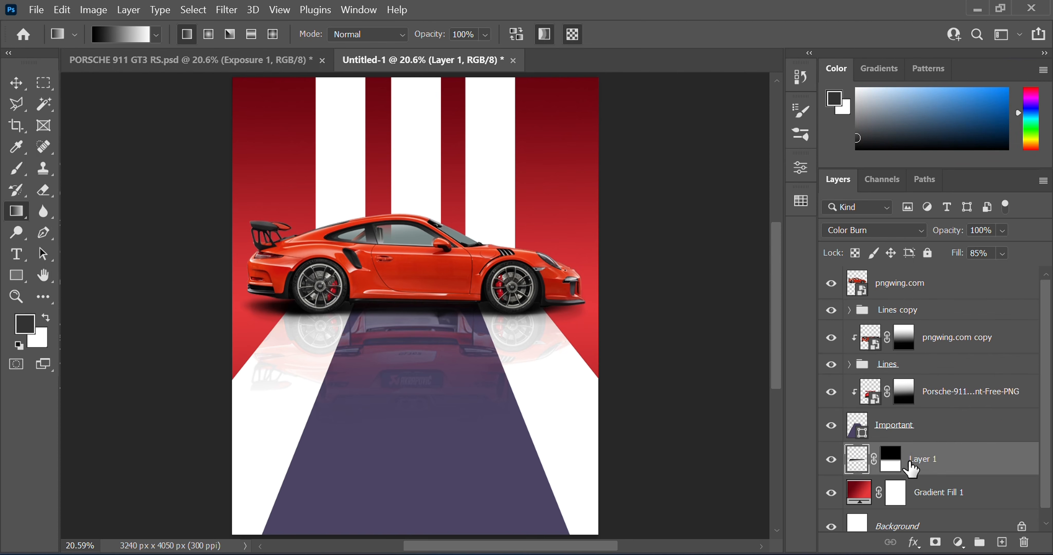
pyautogui.hotkey('ctrl', 'z')
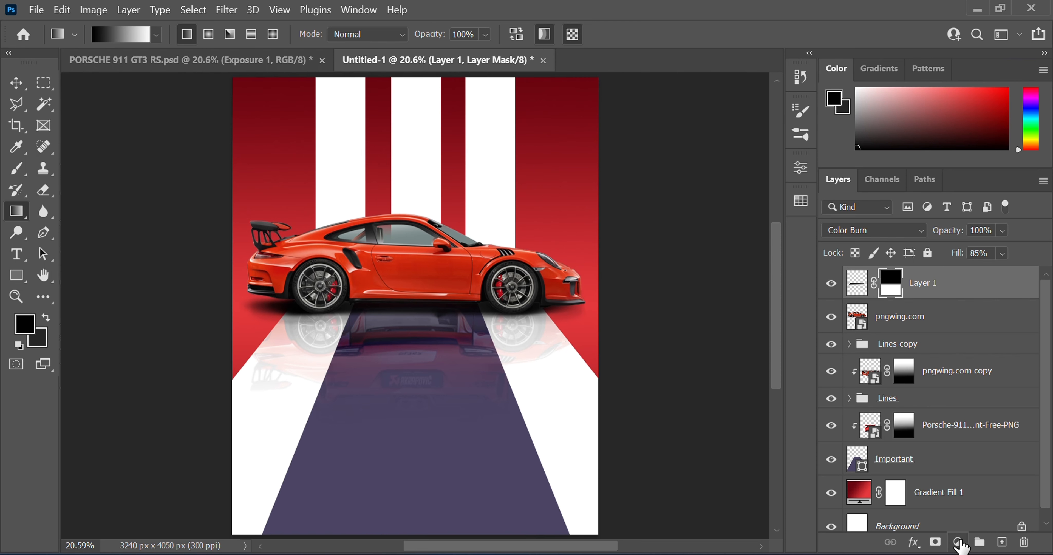
pyautogui.click(1001, 542)
pyautogui.hotkey('ctrl', 'z')
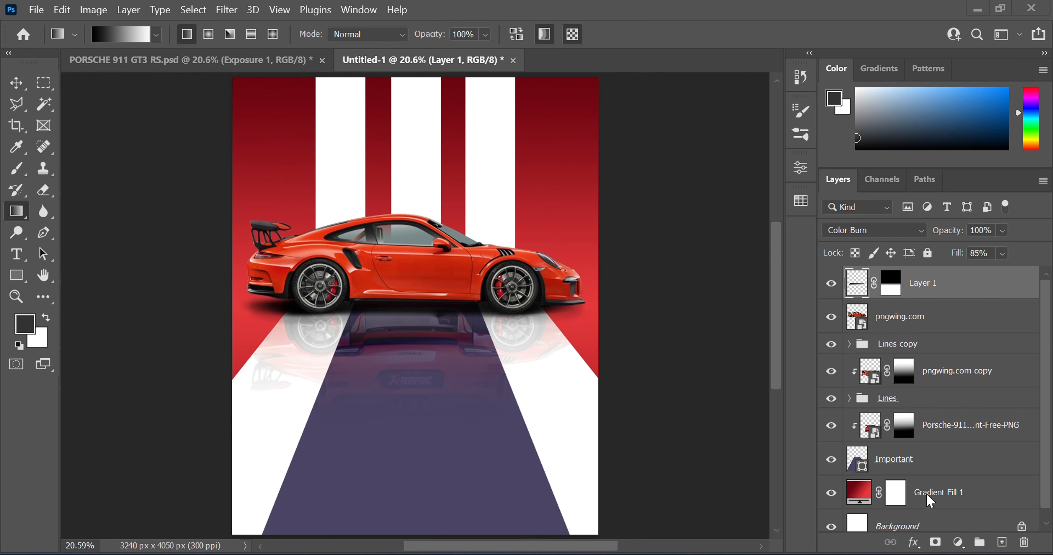
# Add an Exposure adjustment clipped to the side-view car with exposure -1.28 and gamma correction 1.28
pyautogui.click(897, 323)
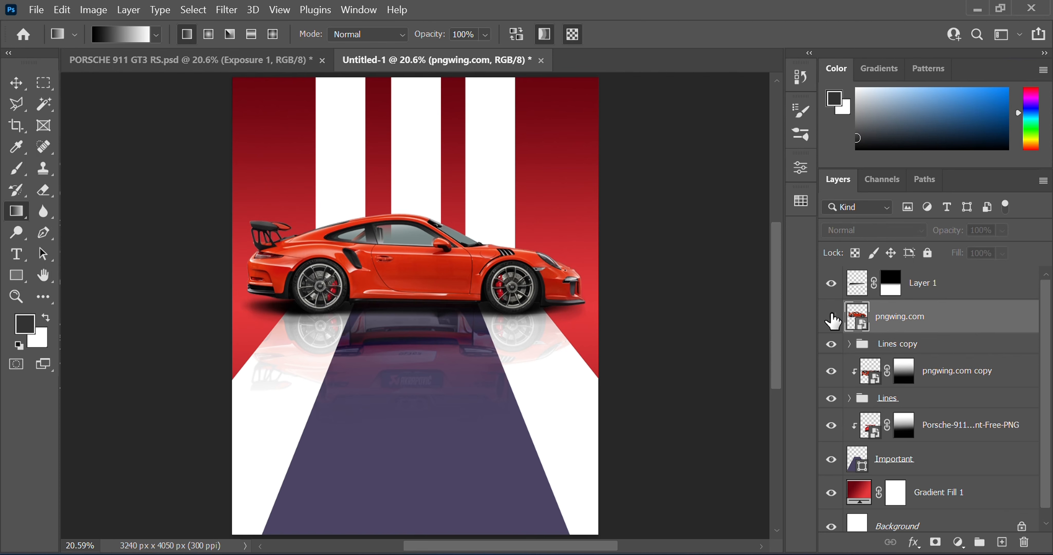
pyautogui.click(958, 542)
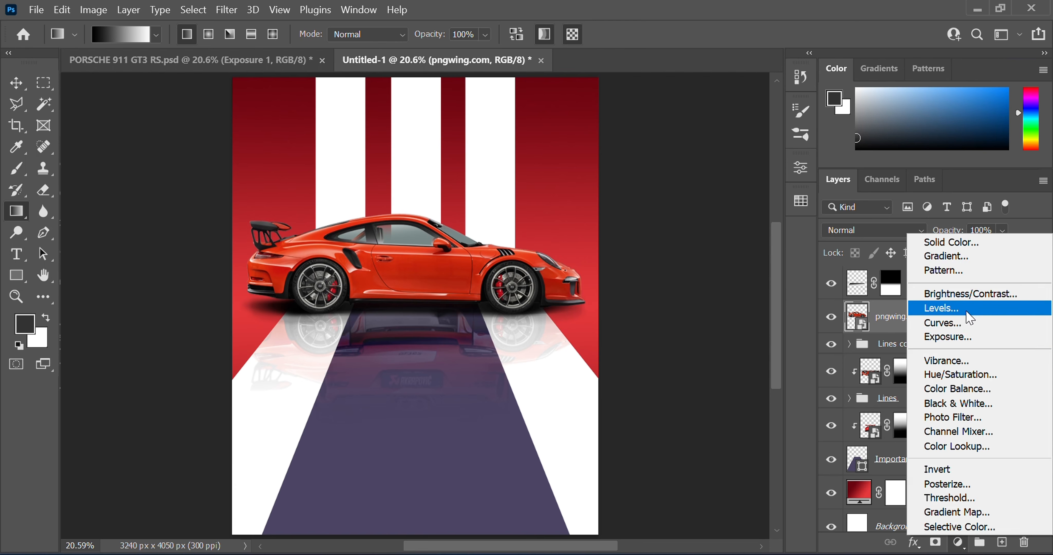
pyautogui.click(923, 338)
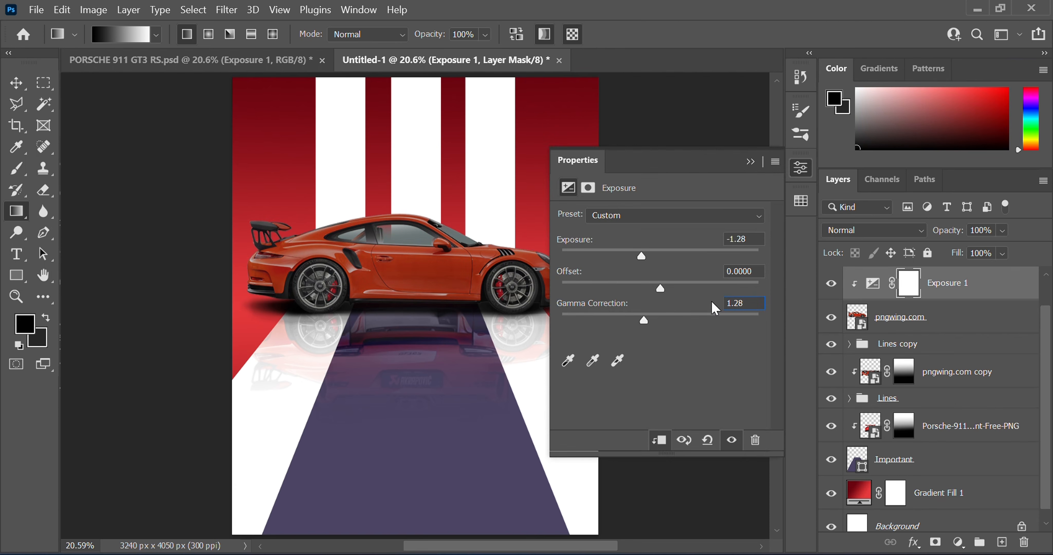
pyautogui.click(756, 165)
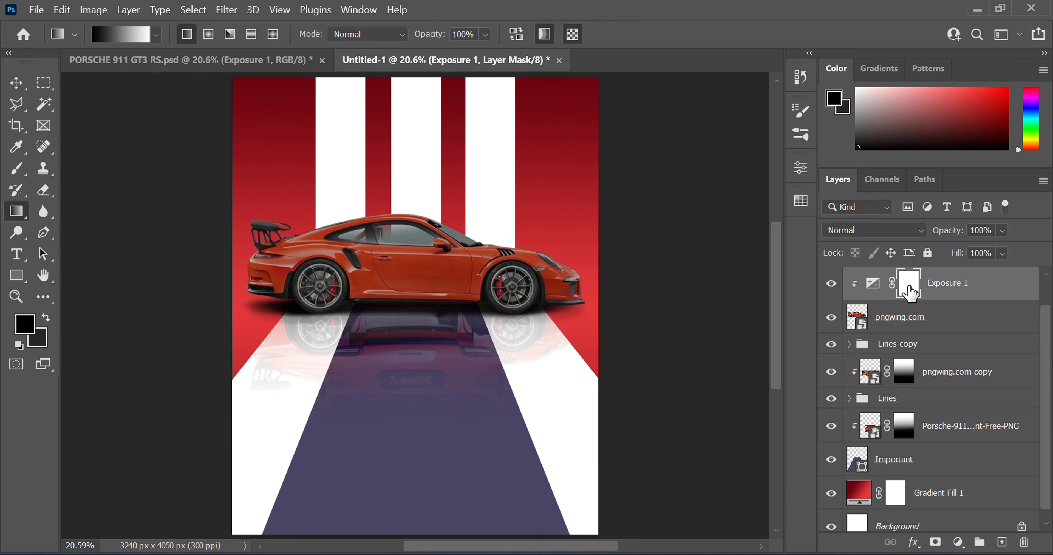
# Mask the Exposure adjustment with a vertical black-to-white gradient from the car's roof to just below its wheels, redoing it until the fade fits
pyautogui.moveTo(401, 217); pyautogui.dragTo(400, 294)
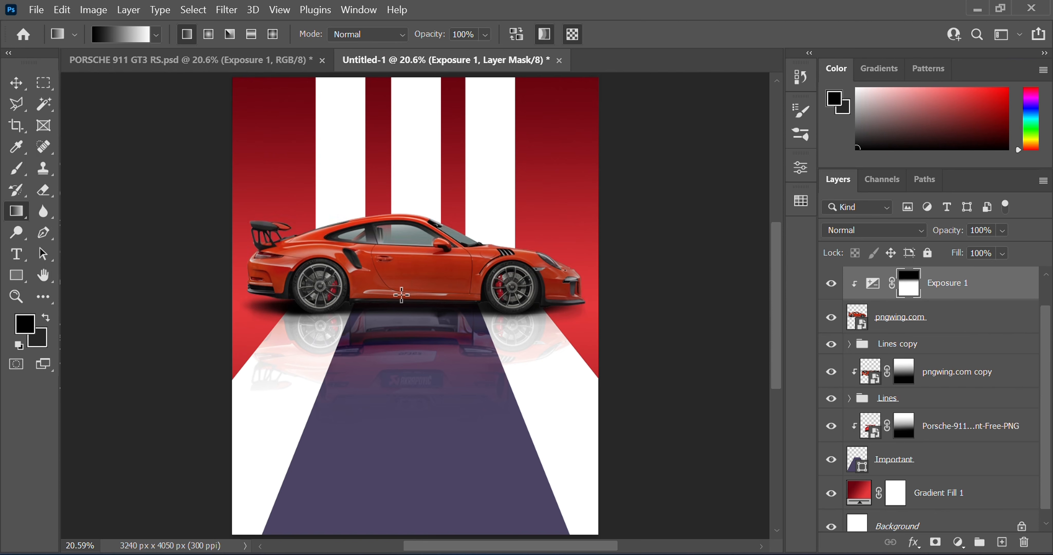
pyautogui.hotkey('ctrl', 'z')
pyautogui.moveTo(403, 216); pyautogui.dragTo(411, 302)
pyautogui.hotkey('ctrl', 'z')
pyautogui.hotkey('ctrl', 'z')
pyautogui.moveTo(411, 217); pyautogui.dragTo(404, 337)
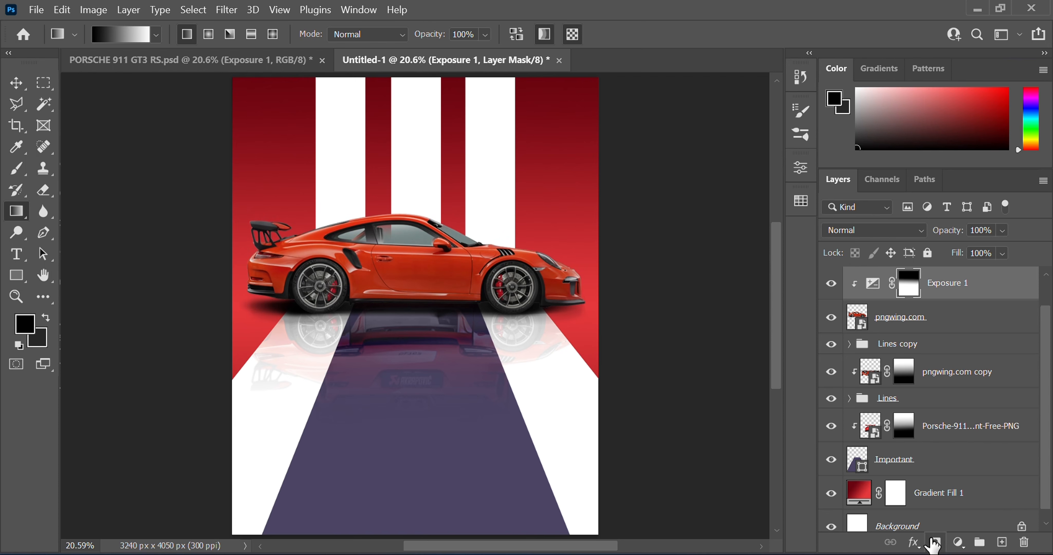
# Add a clipped Curves adjustment above Exposure 1 and shape an S-curve with brighter highlights, darker shadows and a slightly raised black point
pyautogui.click(959, 542)
pyautogui.click(943, 332)
pyautogui.moveTo(728, 278); pyautogui.dragTo(726, 275)
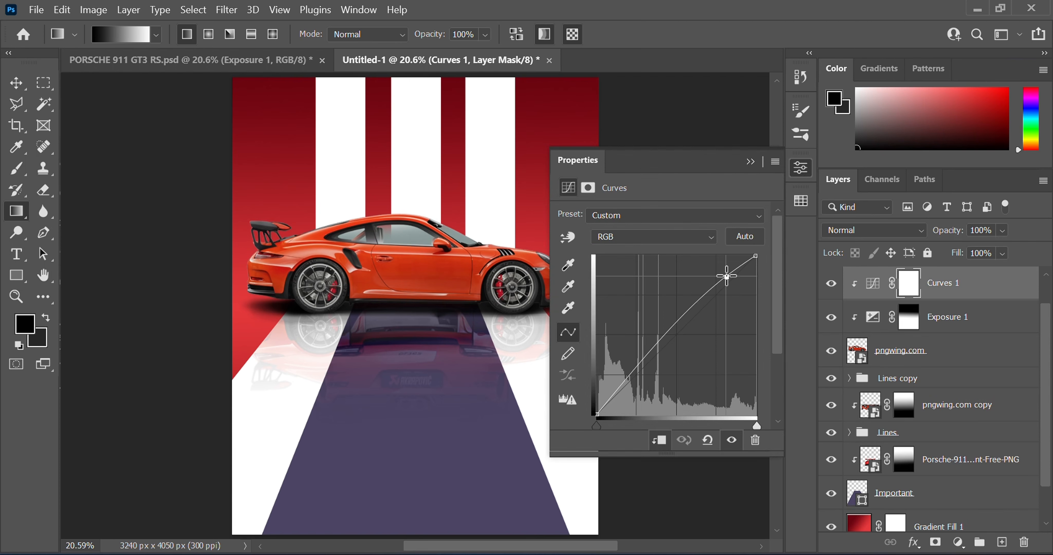
pyautogui.moveTo(633, 371); pyautogui.dragTo(642, 381)
pyautogui.moveTo(726, 276); pyautogui.dragTo(724, 272)
pyautogui.moveTo(596, 413); pyautogui.dragTo(590, 406)
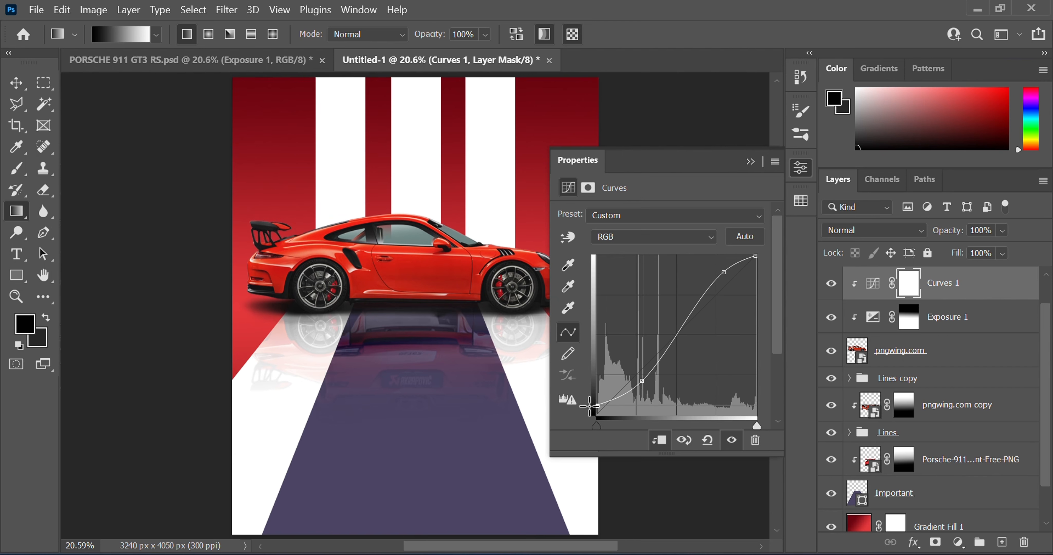
pyautogui.click(749, 161)
# Try gradient fades on the Curves 1 mask, checking the finished PORSCHE 911 GT3 RS.psd poster for reference, and undo the last fade
pyautogui.moveTo(411, 294); pyautogui.dragTo(411, 298)
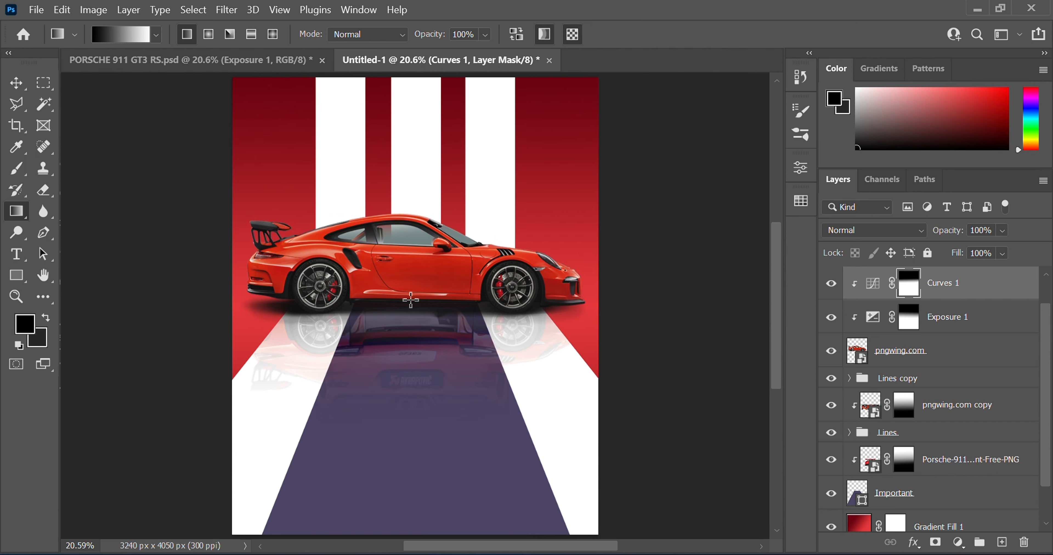
pyautogui.click(273, 60)
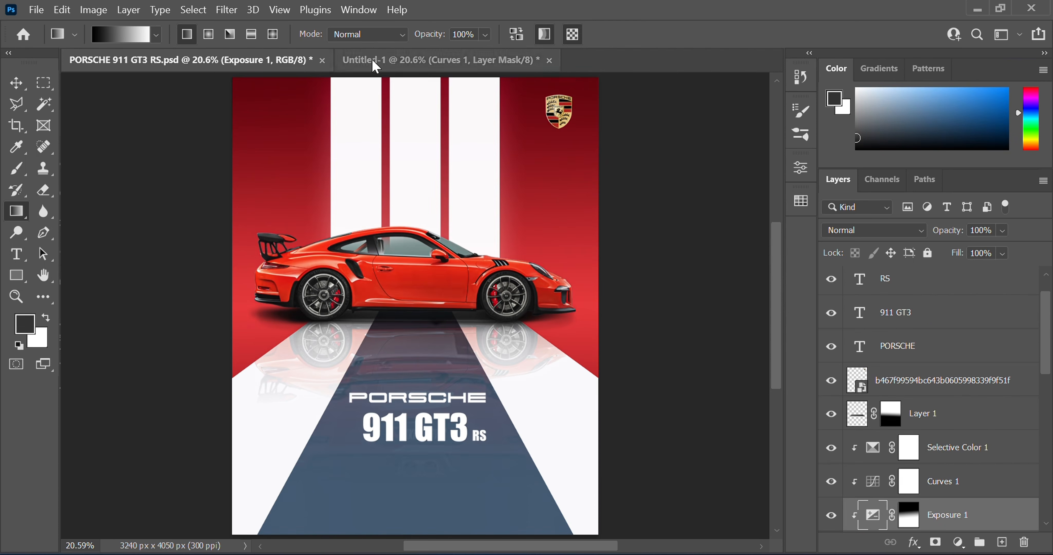
pyautogui.click(441, 60)
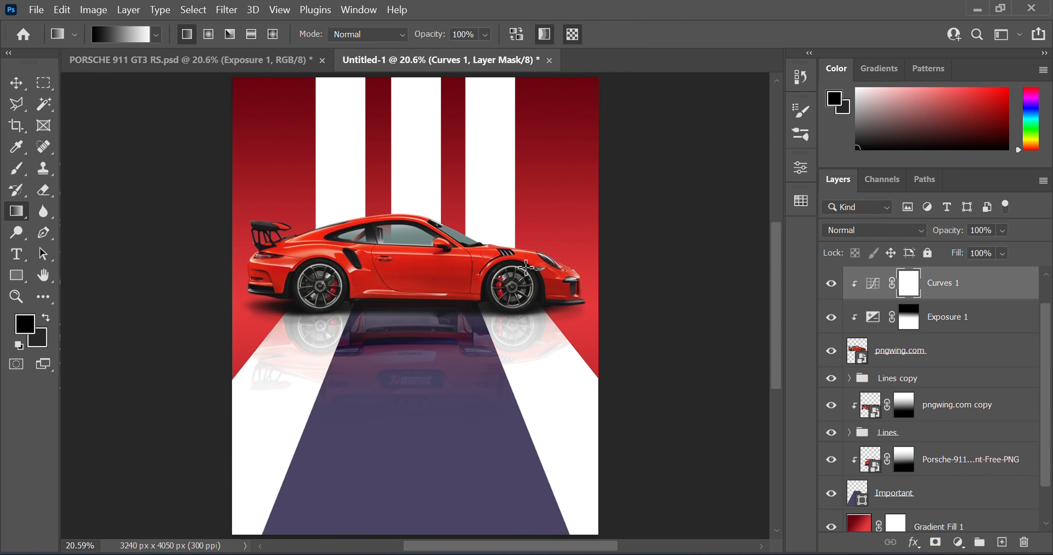
pyautogui.moveTo(409, 220); pyautogui.dragTo(409, 219)
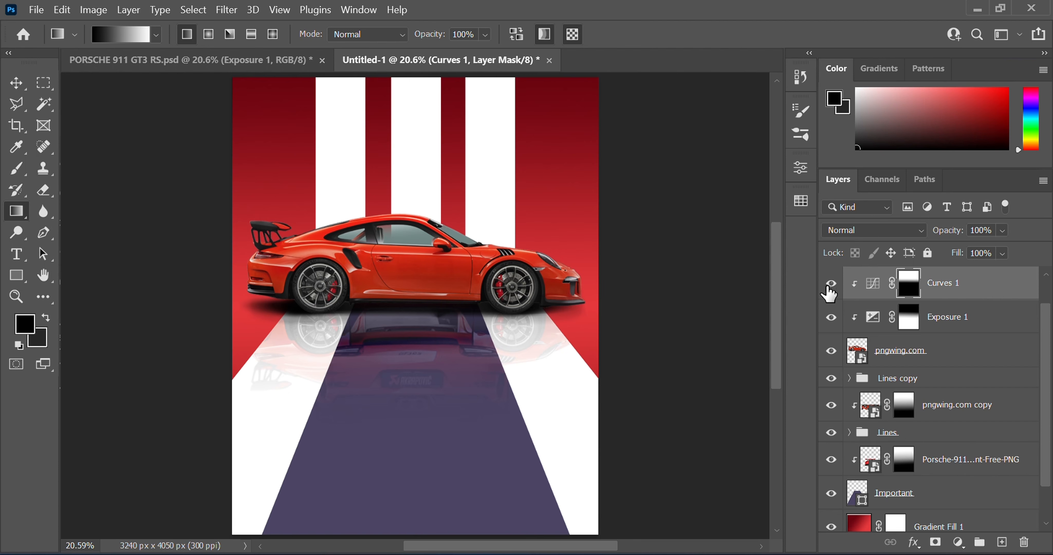
pyautogui.click(830, 284)
pyautogui.click(830, 284)
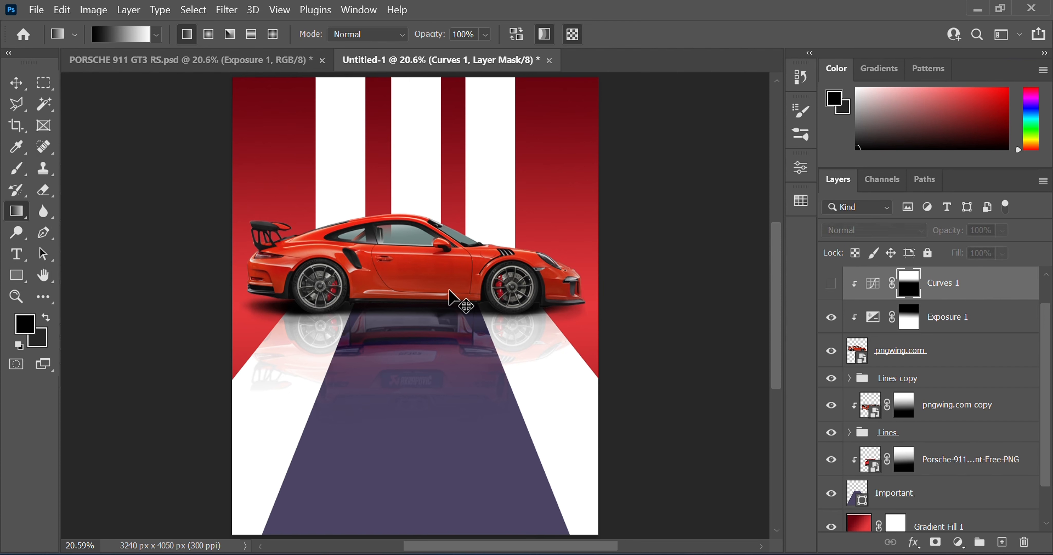
pyautogui.hotkey('ctrl', 'z')
# Mask the Curves adjustment with a long vertical black-to-white gradient from above the roof to below the car, and compare it on and off
pyautogui.moveTo(400, 213); pyautogui.dragTo(399, 302)
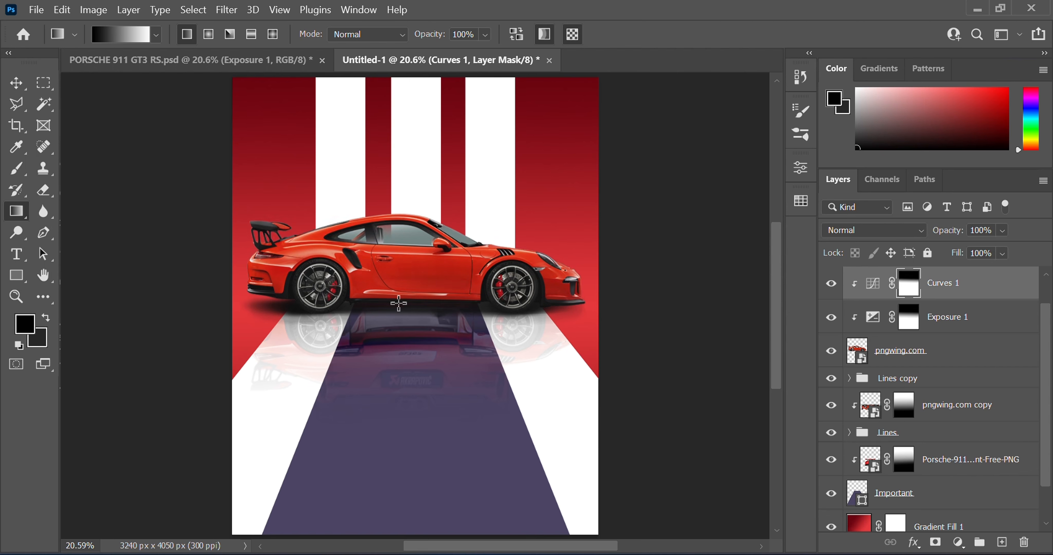
pyautogui.hotkey('ctrl', 'z')
pyautogui.moveTo(406, 210); pyautogui.dragTo(406, 330)
pyautogui.hotkey('ctrl', 'z')
pyautogui.moveTo(400, 186); pyautogui.dragTo(398, 359)
pyautogui.click(832, 284)
pyautogui.click(832, 284)
pyautogui.click(832, 284)
pyautogui.click(831, 284)
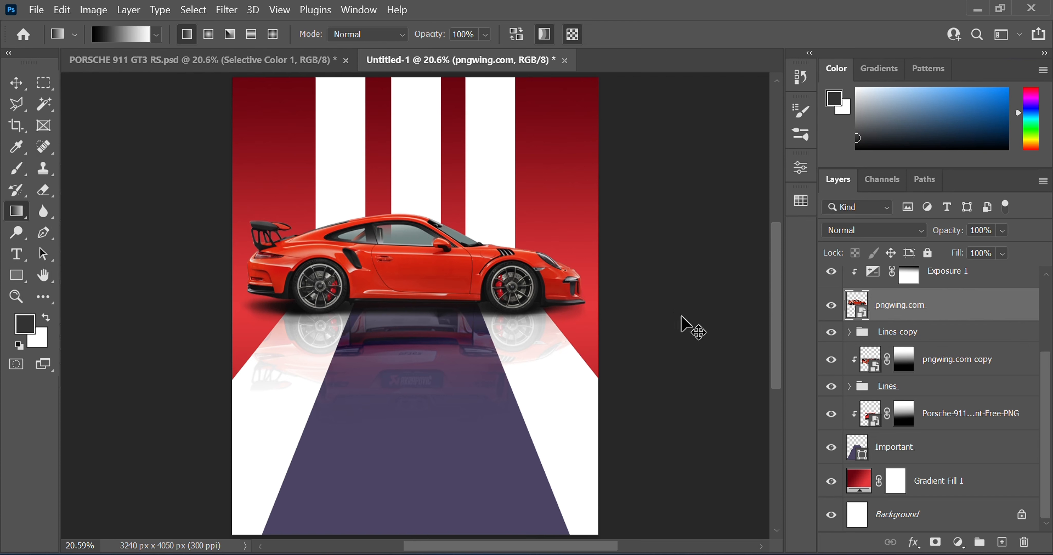
# Scale the side-view car to about 94%, centre it at X 1620 px and nudge it up onto the floor edge
pyautogui.hotkey('ctrl', 't')
pyautogui.moveTo(600, 247); pyautogui.dragTo(588, 247)
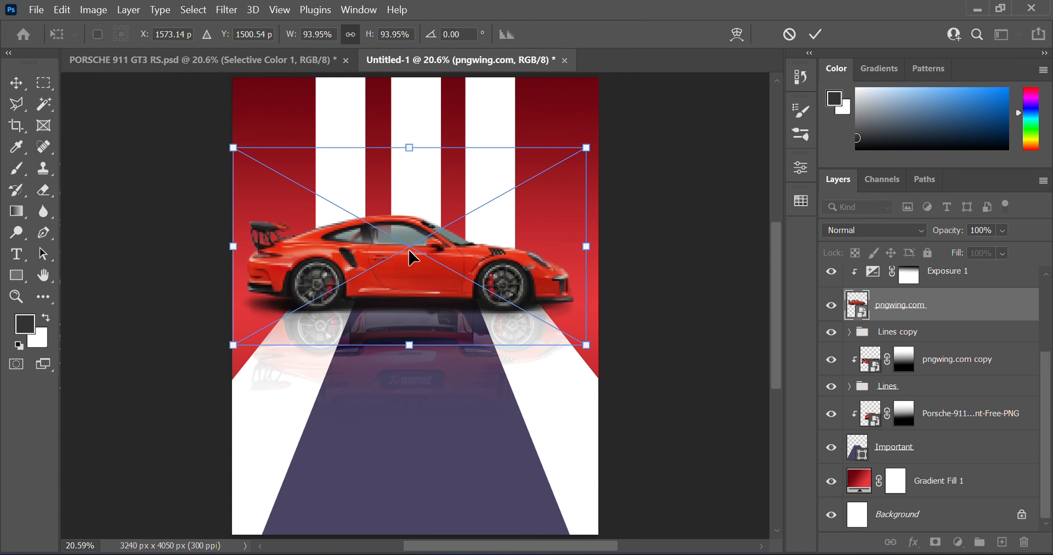
pyautogui.moveTo(409, 248); pyautogui.dragTo(413, 251)
pyautogui.hotkey('shift', 'Up')
pyautogui.hotkey('shift', 'Up')
pyautogui.hotkey('shift', 'Up')
pyautogui.hotkey('shift', 'Up')
pyautogui.hotkey('shift', 'Up')
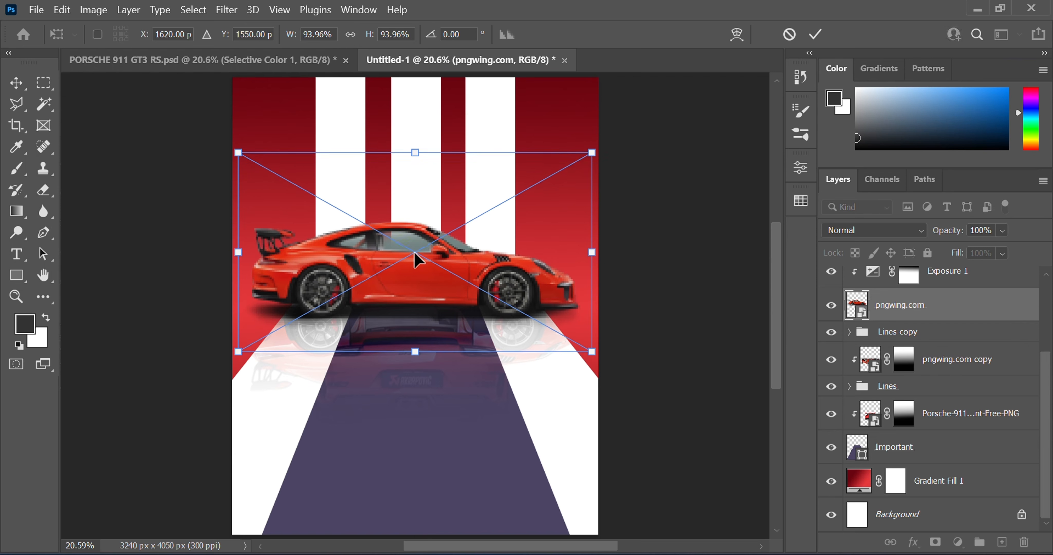
pyautogui.press('Return')
pyautogui.press('g')
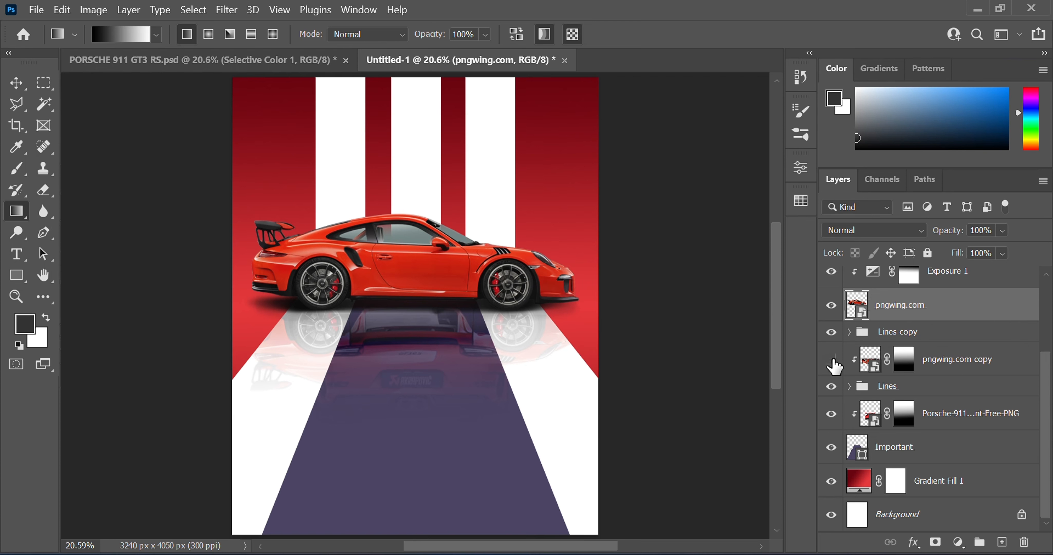
# Try a 30% fill on the pngwing.com copy reflection, then step through the history to undo only that change
pyautogui.click(874, 365)
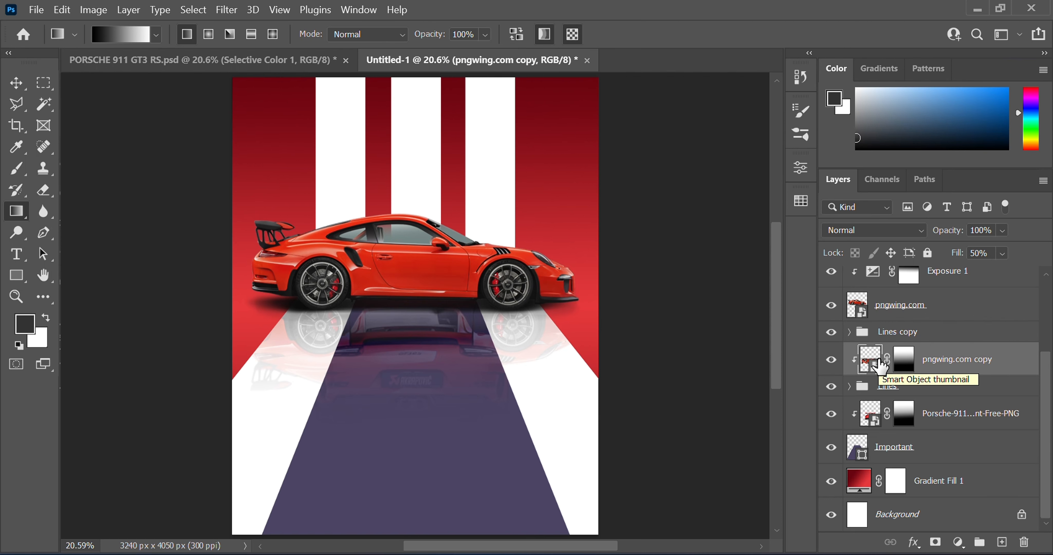
pyautogui.write('30')
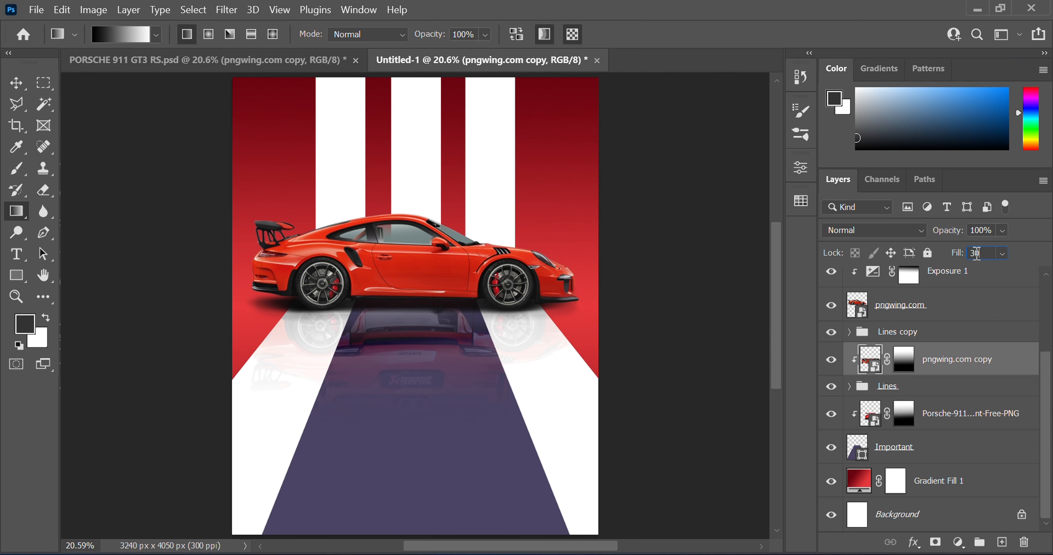
pyautogui.hotkey('ctrl', 'z')
pyautogui.hotkey('ctrl', 'z')
pyautogui.hotkey('ctrl', 'z')
pyautogui.hotkey('ctrl', 'z')
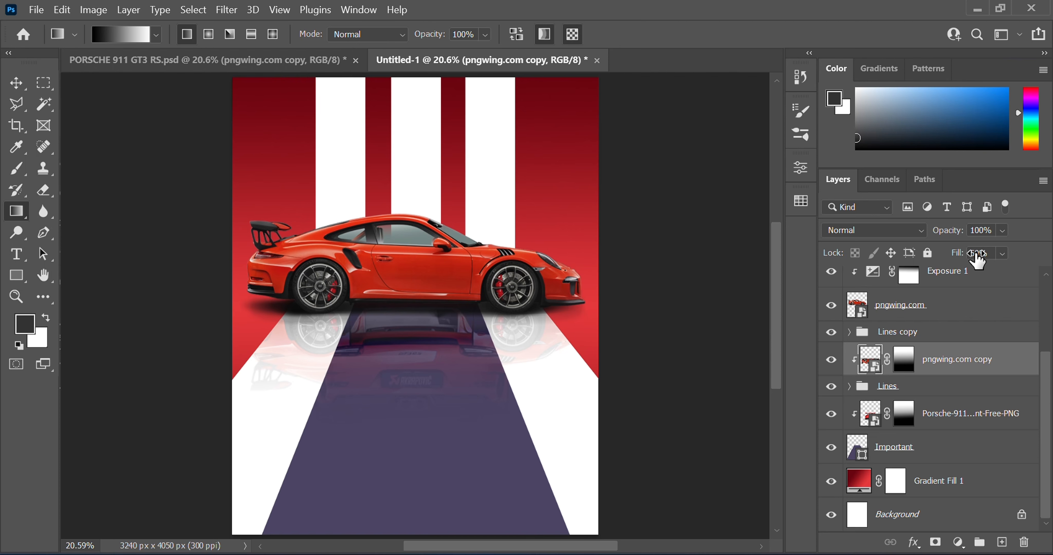
pyautogui.hotkey('ctrl', 'shift', 'z')
pyautogui.hotkey('ctrl', 'shift', 'z')
pyautogui.hotkey('ctrl', 'shift', 'z')
pyautogui.hotkey('ctrl', 'shift', 'z')
pyautogui.hotkey('ctrl', 'z')
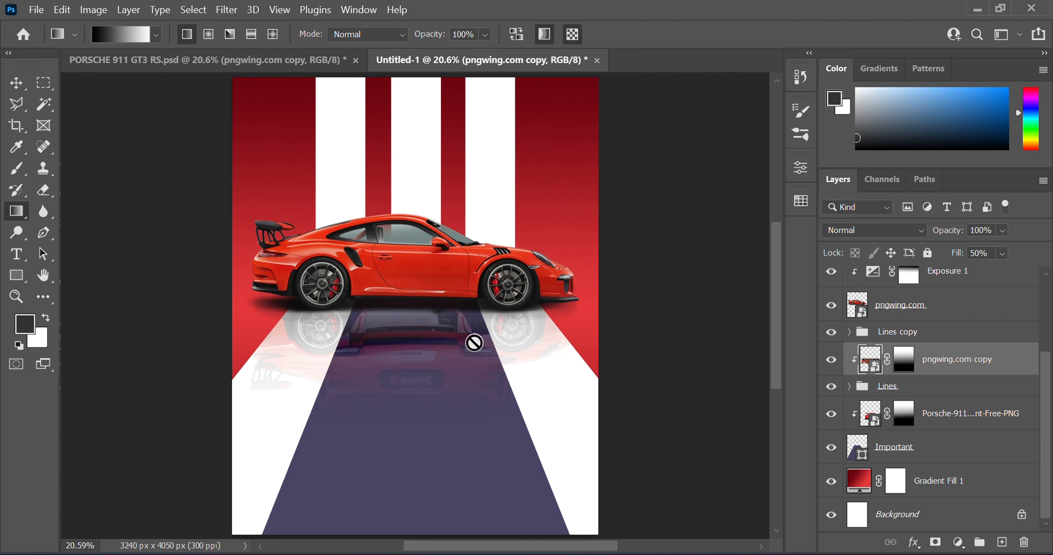
# Try scaling down and repositioning the pngwing.com copy reflection, then cancel the transform
pyautogui.hotkey('ctrl', 't')
pyautogui.moveTo(601, 364); pyautogui.dragTo(582, 366)
pyautogui.moveTo(403, 337)
pyautogui.mouseDown()
pyautogui.moveTo(416, 337)
pyautogui.moveTo(416, 260)
pyautogui.moveTo(413, 332)
pyautogui.mouseUp()
pyautogui.hotkey('ctrl', 'z')
pyautogui.hotkey('ctrl', 'z')
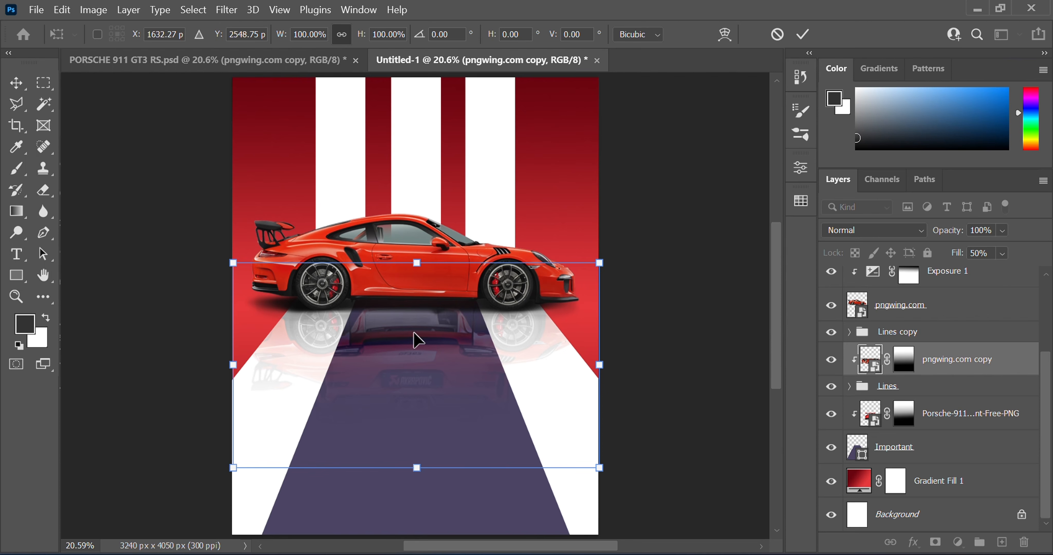
pyautogui.press('Escape')
pyautogui.press('g')
# Review the layer stack and toggle Layer 1's visibility to compare the floor with and without its shadow
pyautogui.scroll(3, 974, 453)
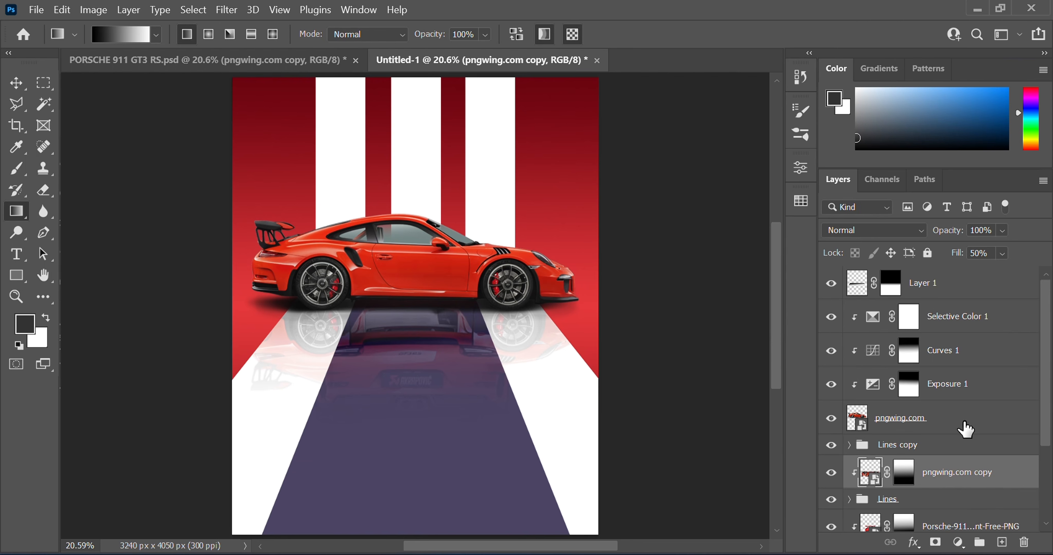
pyautogui.scroll(-3, 966, 428)
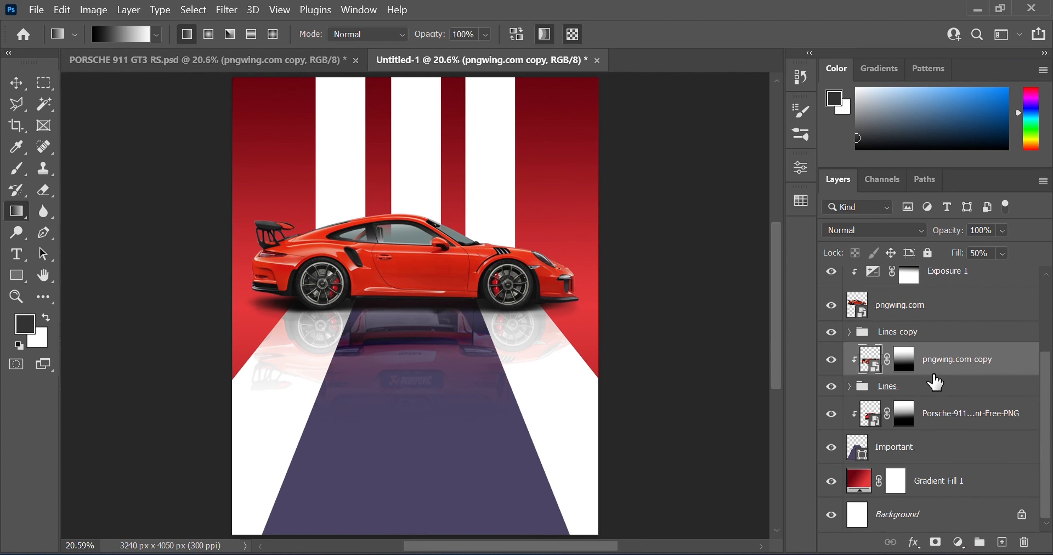
pyautogui.scroll(3, 909, 411)
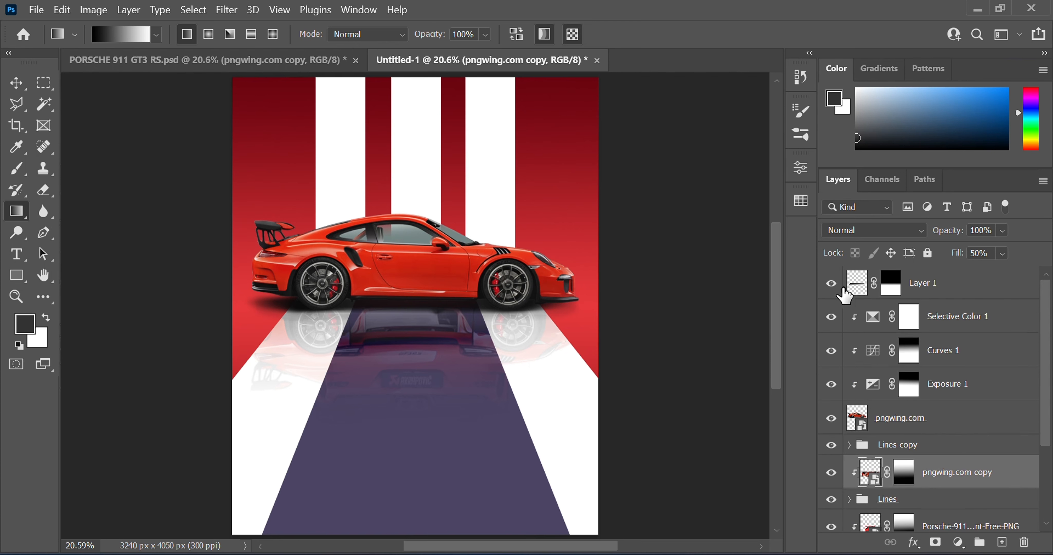
pyautogui.click(832, 283)
pyautogui.click(832, 282)
pyautogui.click(831, 283)
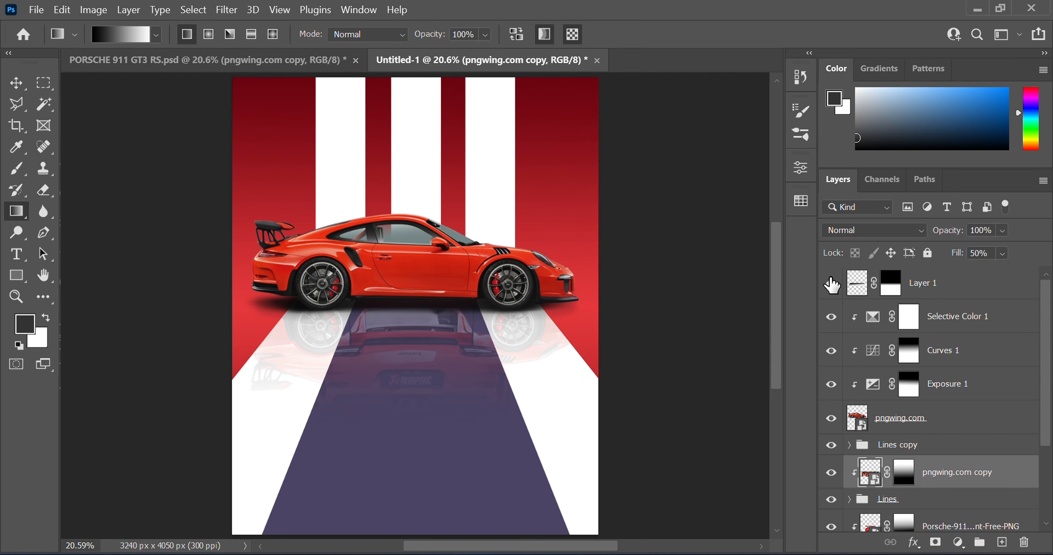
# Show Layer 1 again and try a 30% fill on the pngwing.com copy reflection
pyautogui.click(832, 283)
pyautogui.doubleClick(978, 252)
pyautogui.write('30')
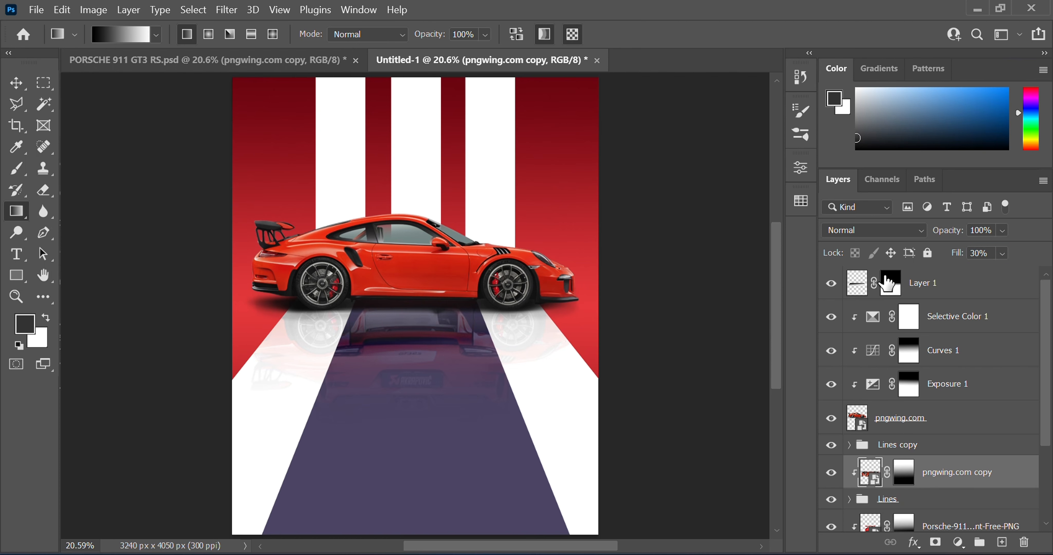
pyautogui.rightClick(887, 282)
pyautogui.click(891, 282)
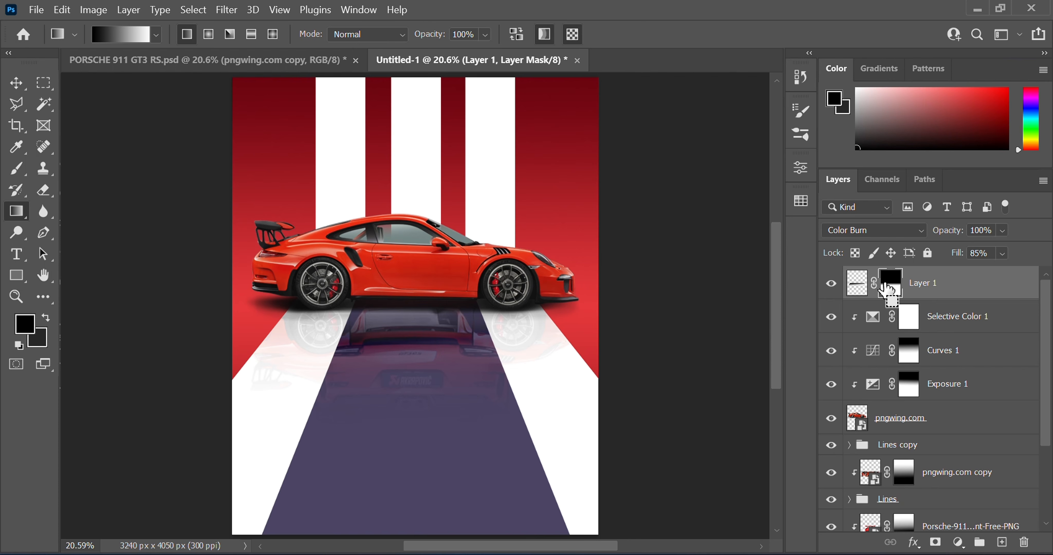
pyautogui.click(897, 476)
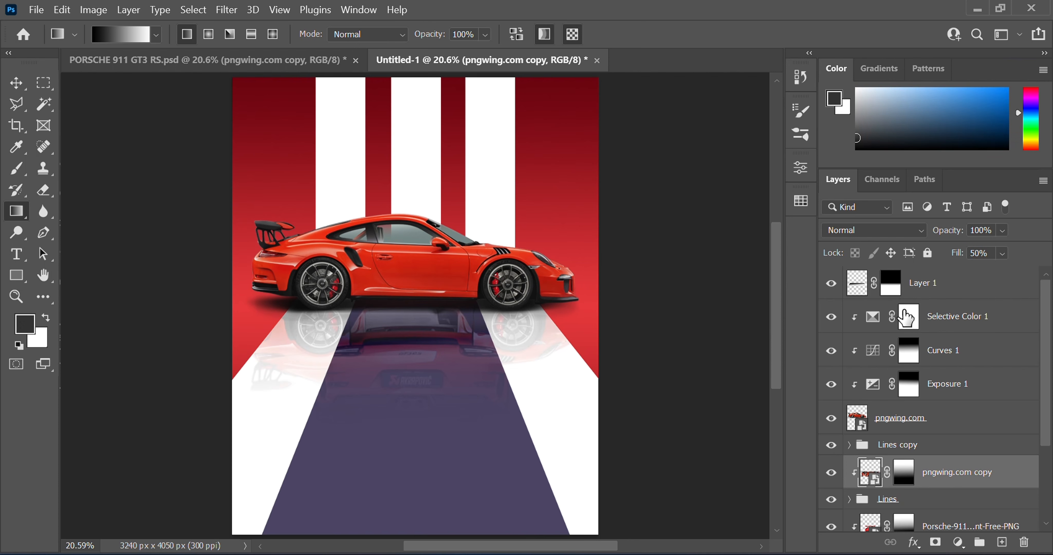
# Draw a vertical gradient on Layer 1's mask below the car and set the layer's fill to 50%
pyautogui.click(890, 283)
pyautogui.moveTo(403, 298); pyautogui.dragTo(398, 375)
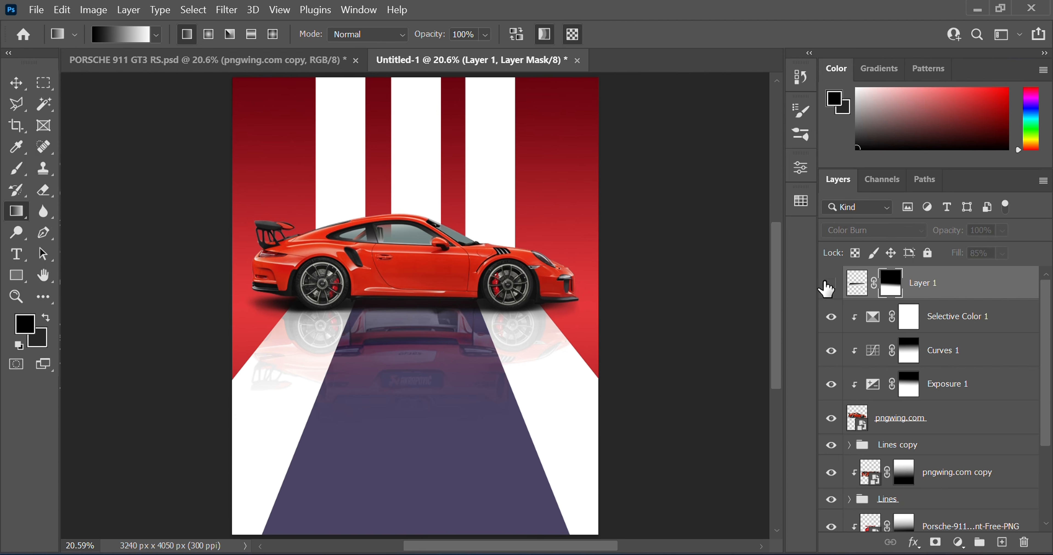
pyautogui.click(976, 253)
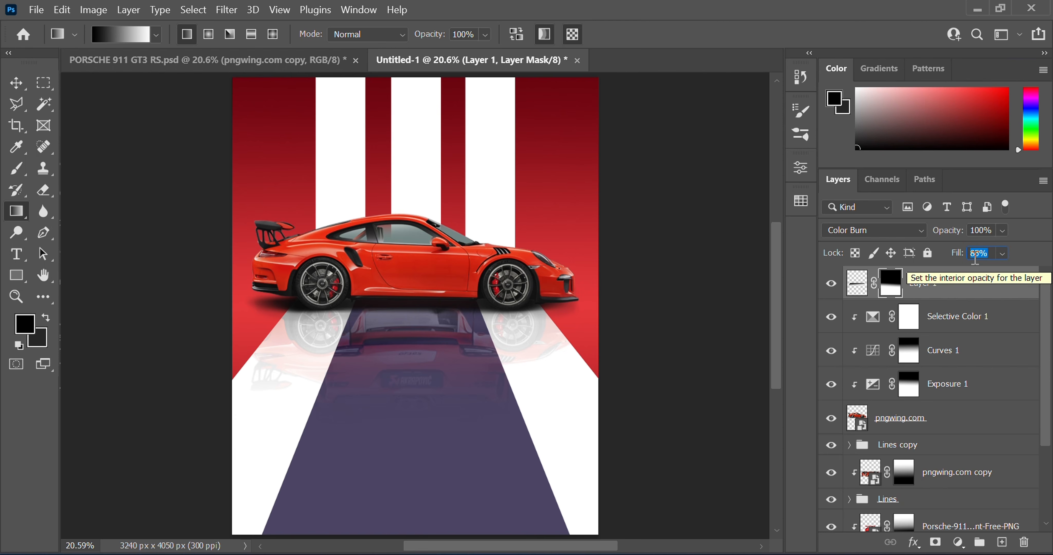
pyautogui.write('50')
pyautogui.press('Return')
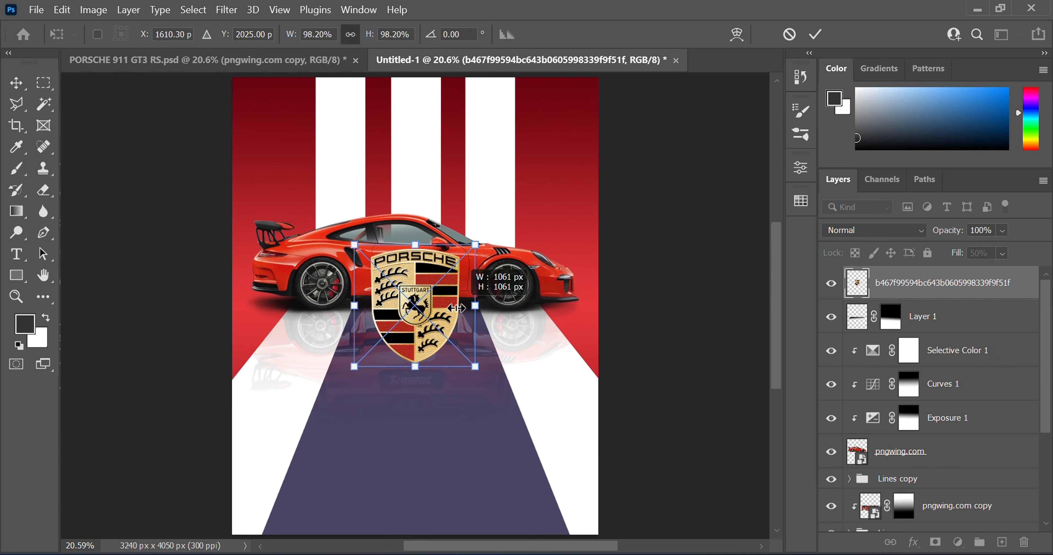
# Shrink the placed Porsche crest and position it in the poster's upper-right corner
pyautogui.moveTo(475, 305); pyautogui.dragTo(398, 312)
pyautogui.moveTo(388, 309); pyautogui.dragTo(568, 119)
pyautogui.moveTo(552, 114); pyautogui.dragTo(581, 109)
pyautogui.press('Return')
pyautogui.press('g')
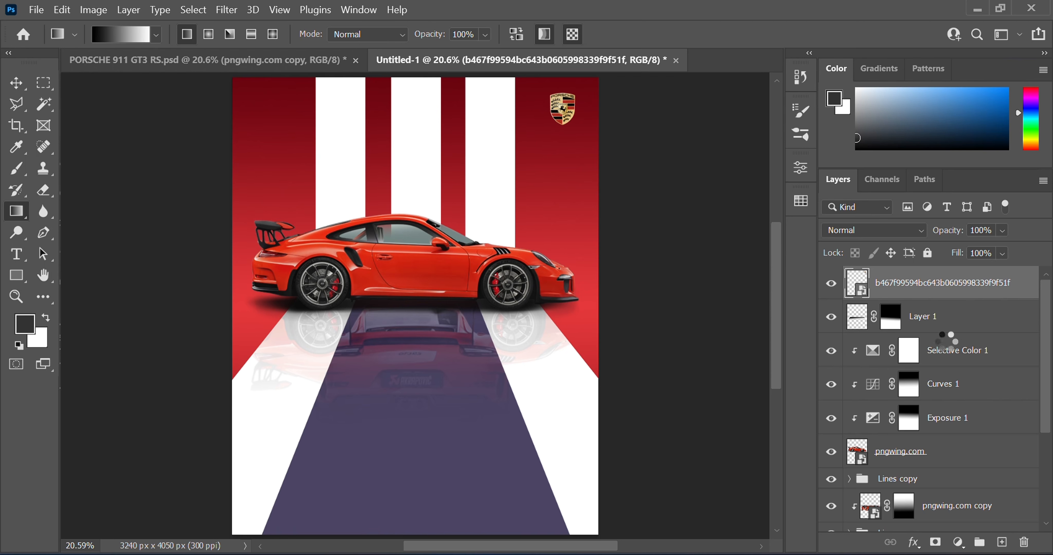
# Open the Camera Raw filter on a merged copy of the poster and set exposure +0.05, clarity +29, vibrance +5 and saturation +2
pyautogui.click(227, 10)
pyautogui.click(352, 129)
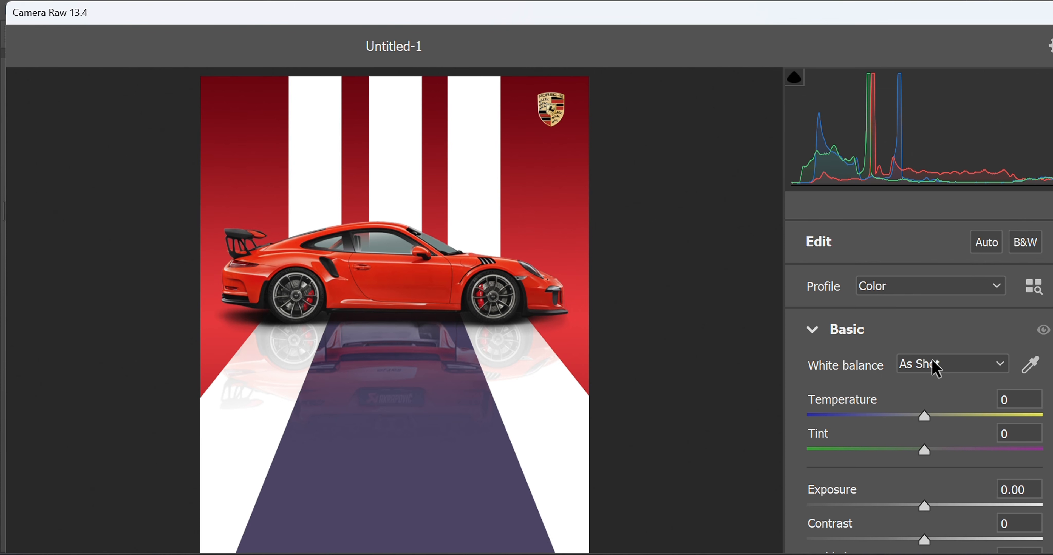
pyautogui.scroll(-10, 952, 392)
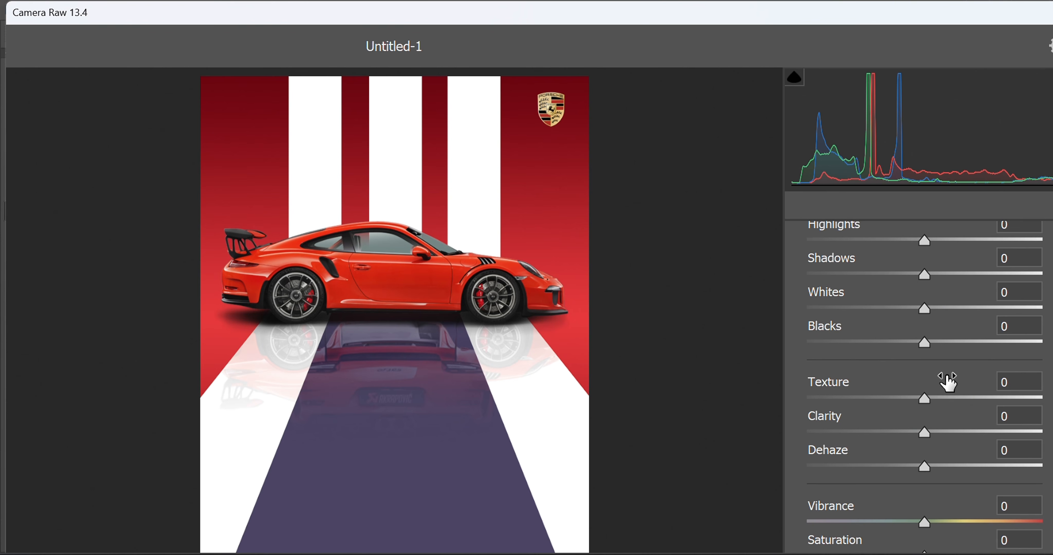
pyautogui.scroll(-4, 946, 376)
pyautogui.scroll(3, 946, 376)
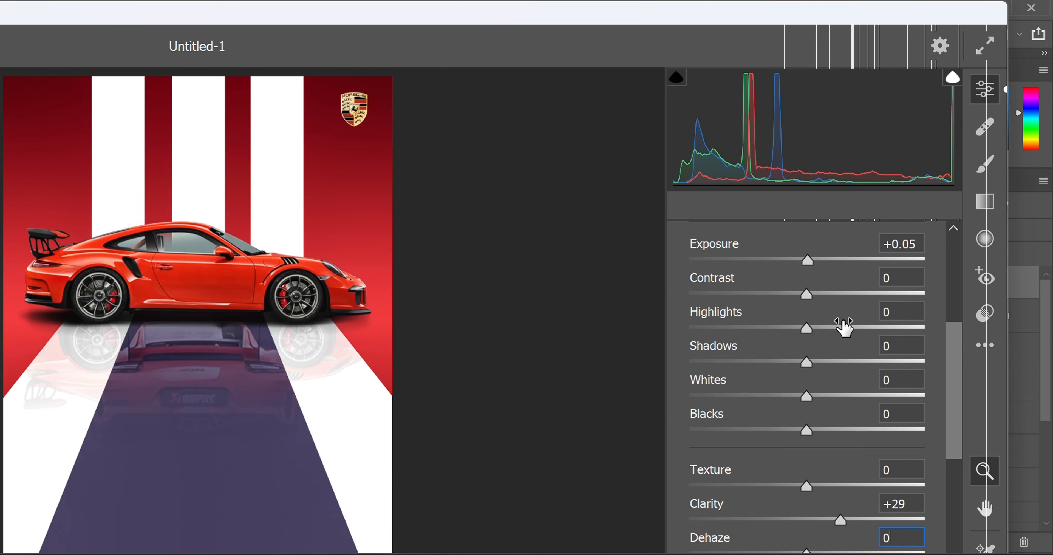
# Set contrast to 0 and shadows to +10 in Camera Raw and apply the filter to the merged layer
pyautogui.moveTo(807, 294); pyautogui.dragTo(809, 321)
pyautogui.click(903, 271)
pyautogui.write('0')
pyautogui.moveTo(822, 380); pyautogui.dragTo(820, 402)
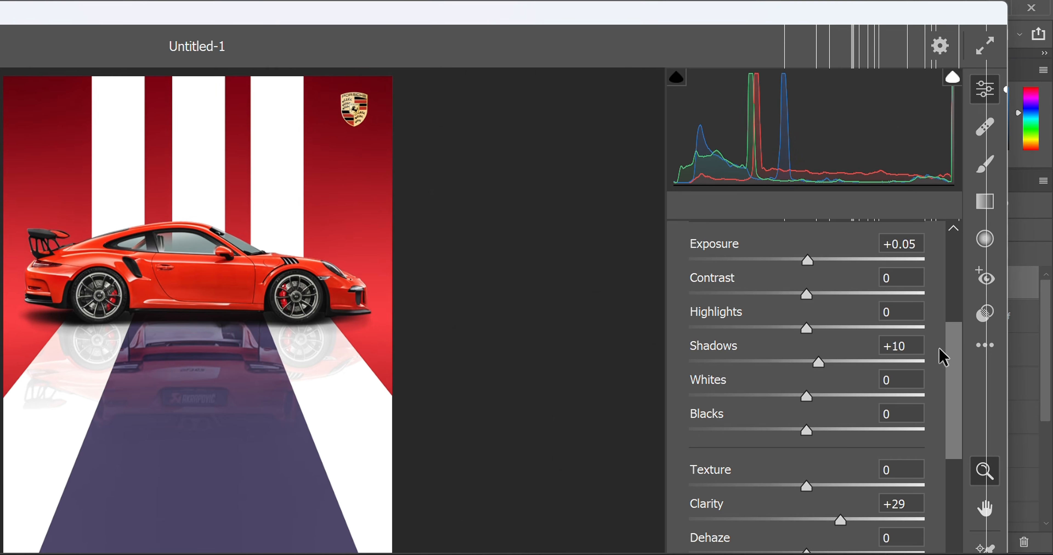
pyautogui.click(902, 341)
pyautogui.write('0')
pyautogui.write('1')
pyautogui.scroll(-5, 823, 348)
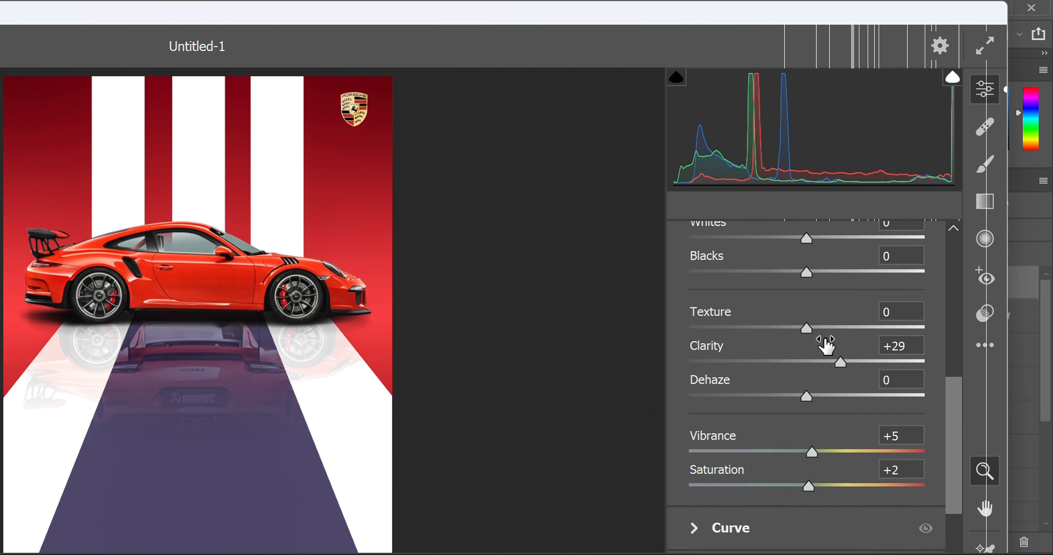
pyautogui.scroll(10, 822, 345)
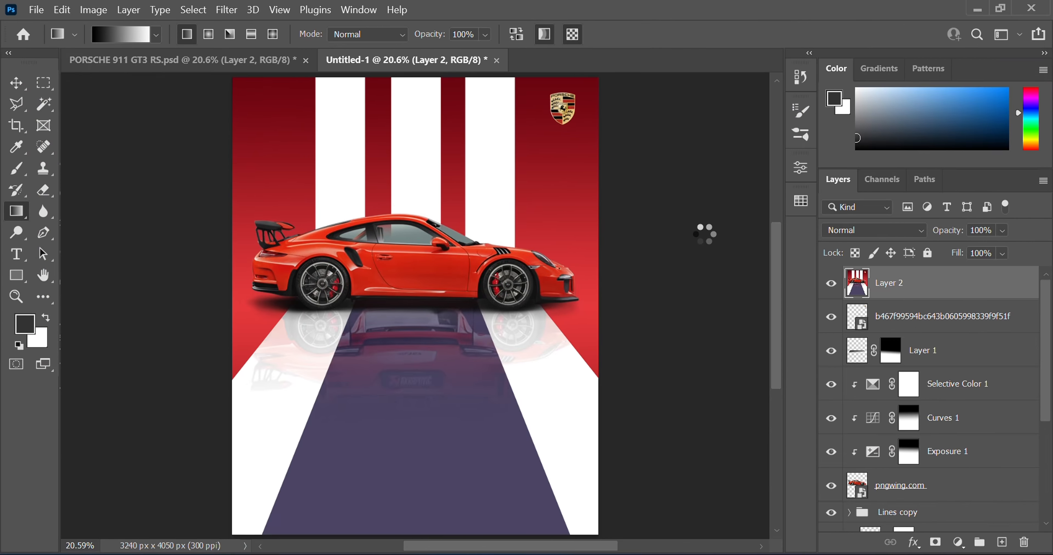
# Toggle Layer 2's visibility to compare the poster before and after the Camera Raw adjustments
pyautogui.click(830, 286)
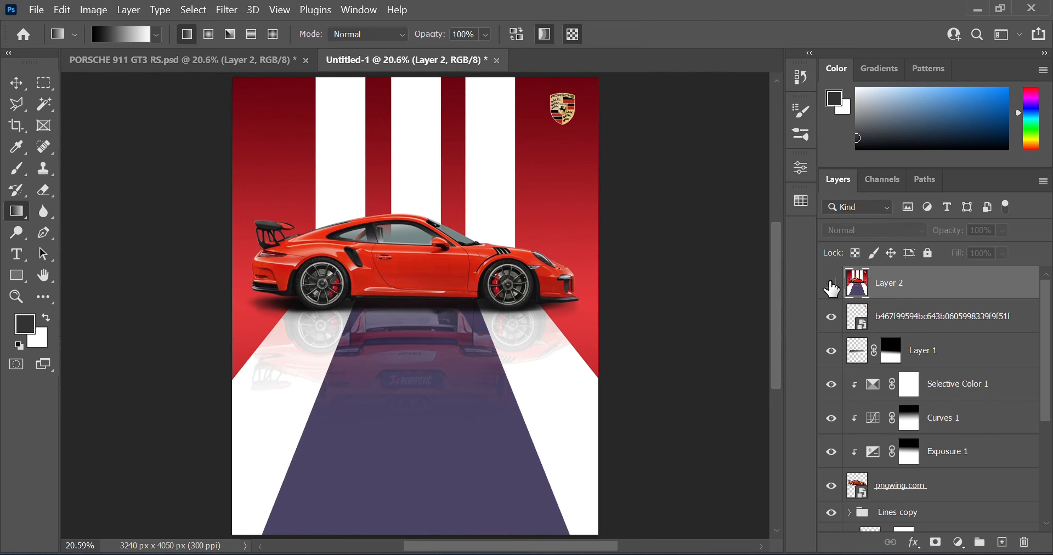
pyautogui.click(831, 286)
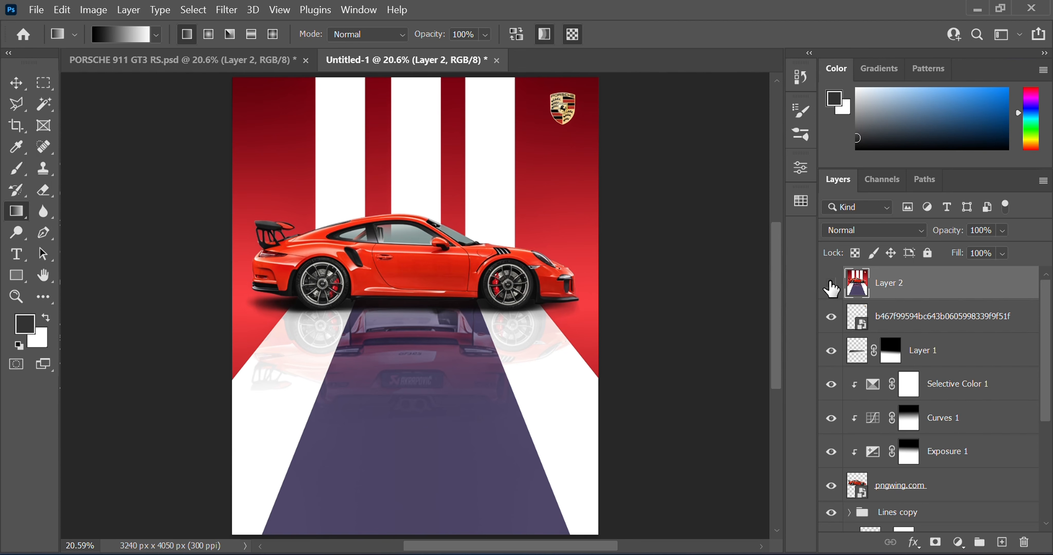
pyautogui.click(831, 286)
pyautogui.click(831, 286)
# Add the text PORSCHE in 911 Porscha Bold at 19 pt on the purple floor bar
pyautogui.press('v')
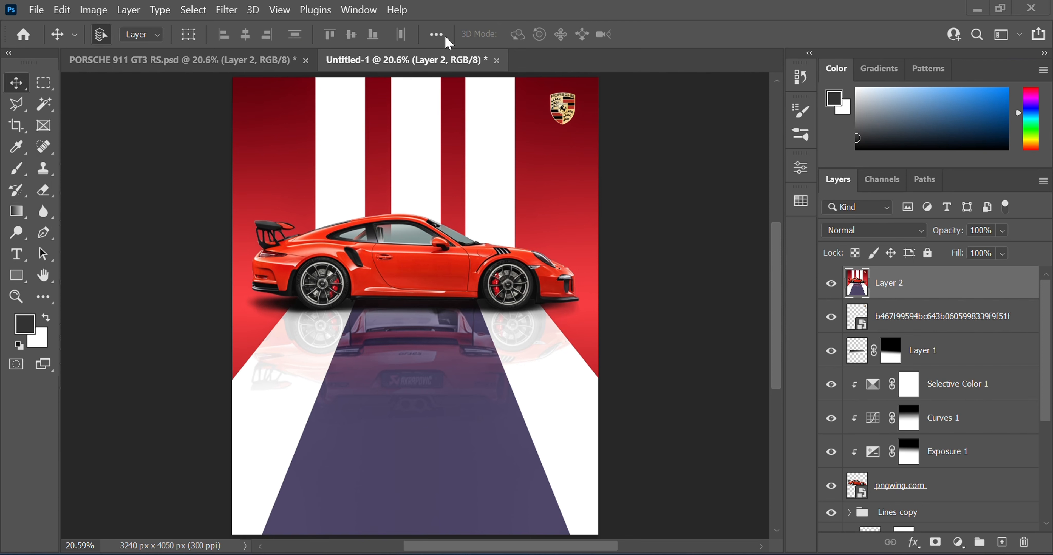
pyautogui.click(16, 255)
pyautogui.click(339, 462)
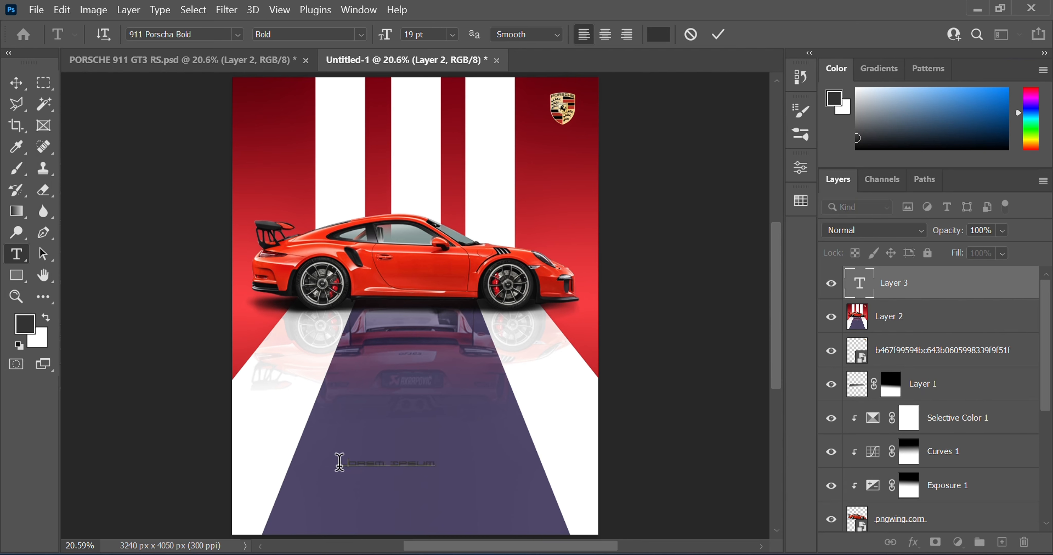
pyautogui.doubleClick(859, 285)
# Try recolouring the PORSCHE text to black 000000 and moving it higher on the floor
pyautogui.click(658, 34)
pyautogui.moveTo(629, 159); pyautogui.dragTo(583, 395)
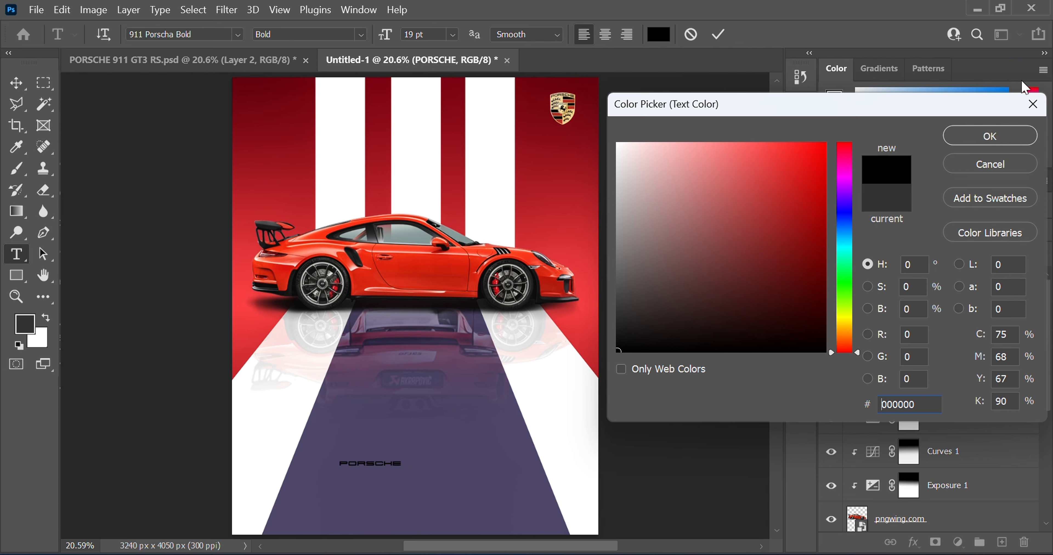
pyautogui.press('Return')
pyautogui.press('Escape')
pyautogui.press('v')
pyautogui.moveTo(379, 464); pyautogui.dragTo(425, 418)
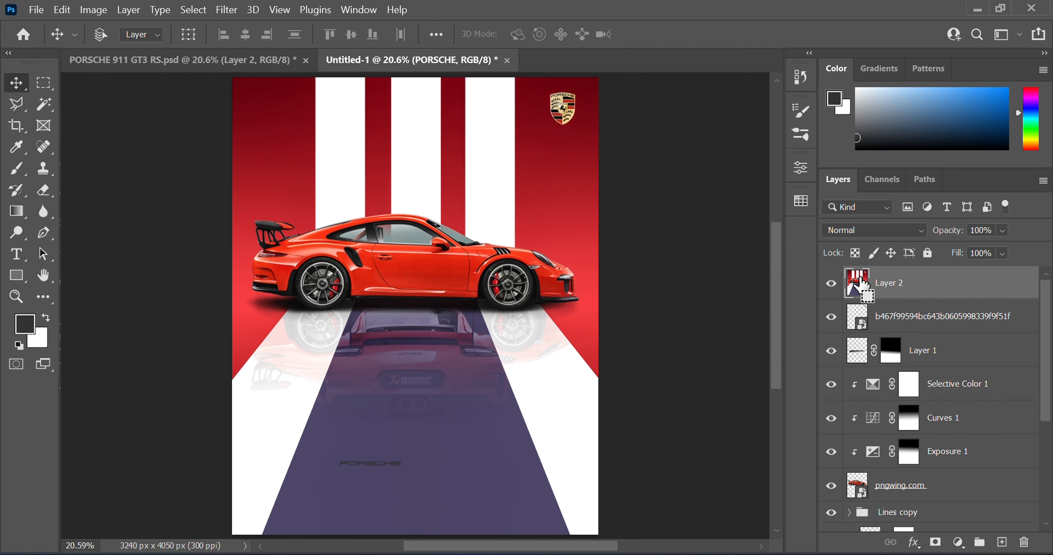
# Recolour the PORSCHE text white, and enlarge and move it towards the centre of the purple floor bar
pyautogui.doubleClick(859, 283)
pyautogui.click(658, 35)
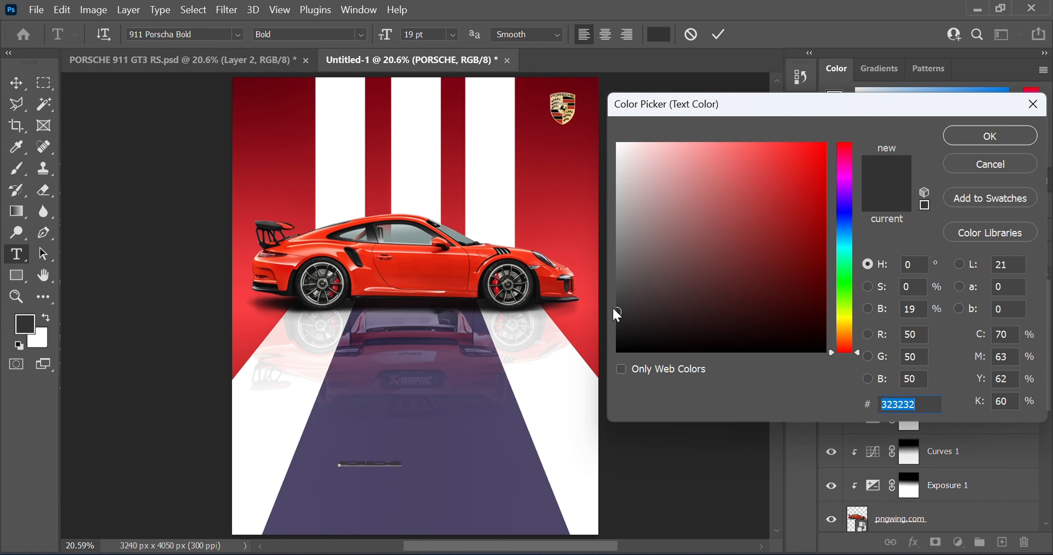
pyautogui.click(977, 134)
pyautogui.moveTo(387, 36); pyautogui.dragTo(428, 46)
pyautogui.click(21, 83)
pyautogui.moveTo(438, 454)
pyautogui.mouseDown()
pyautogui.moveTo(421, 429)
pyautogui.moveTo(426, 444)
pyautogui.mouseUp()
# Set the PORSCHE text's font size to 55 pt
pyautogui.doubleClick(860, 285)
pyautogui.doubleClick(405, 36)
pyautogui.write('55')
pyautogui.click(17, 83)
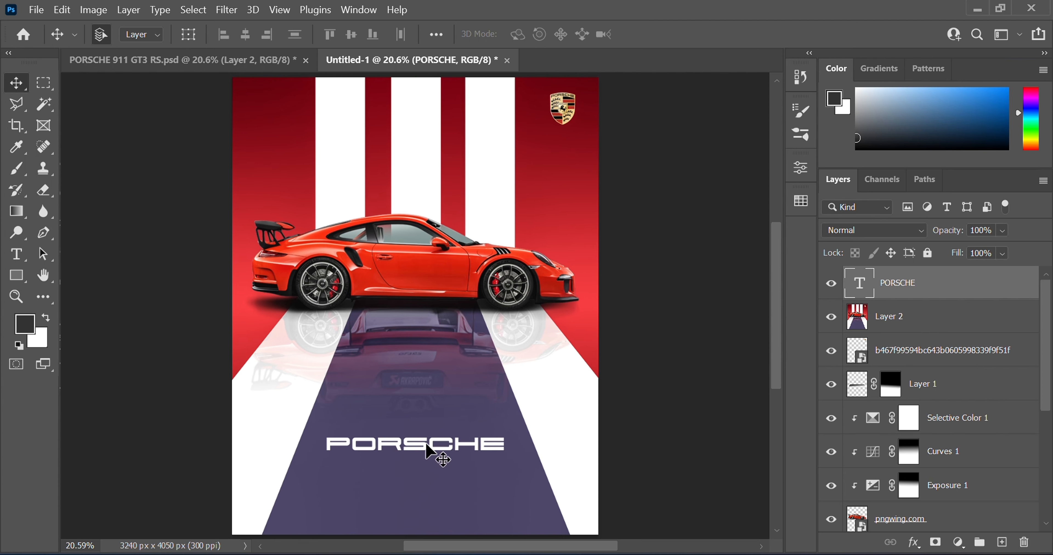
# Add a white 55 pt text line reading 911 GT3 below the PORSCHE title
pyautogui.press('t')
pyautogui.click(371, 499)
pyautogui.write('GT')
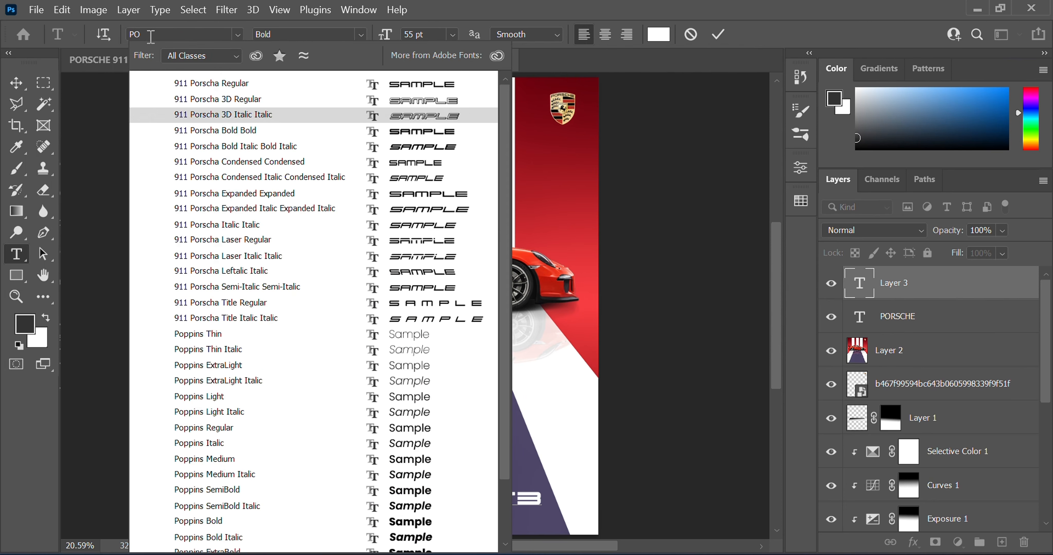
pyautogui.click(244, 84)
pyautogui.click(238, 35)
pyautogui.click(364, 312)
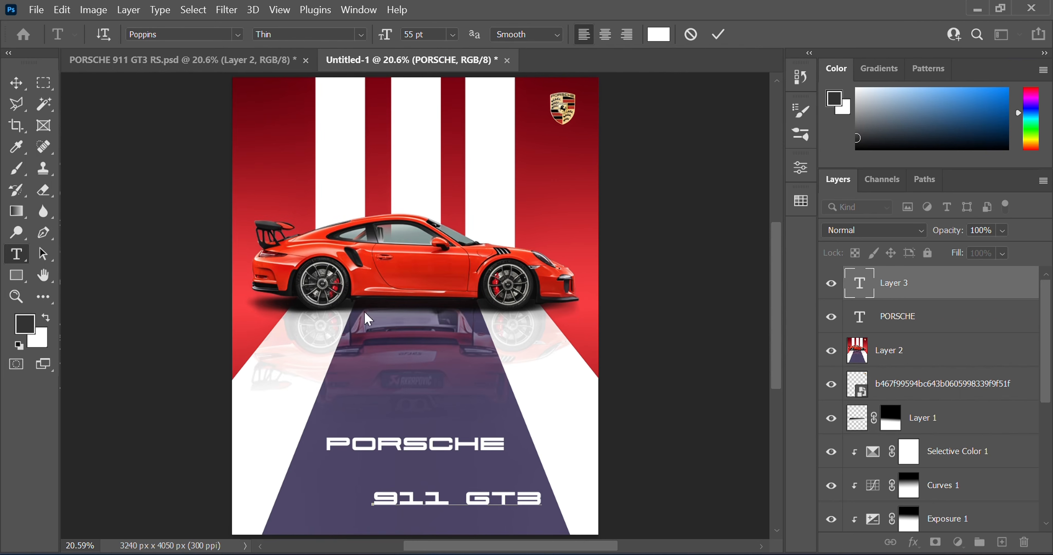
pyautogui.click(22, 88)
# Change the 911 GT3 text's font to Poppins Bold
pyautogui.doubleClick(858, 291)
pyautogui.click(238, 35)
pyautogui.click(134, 185)
pyautogui.click(361, 35)
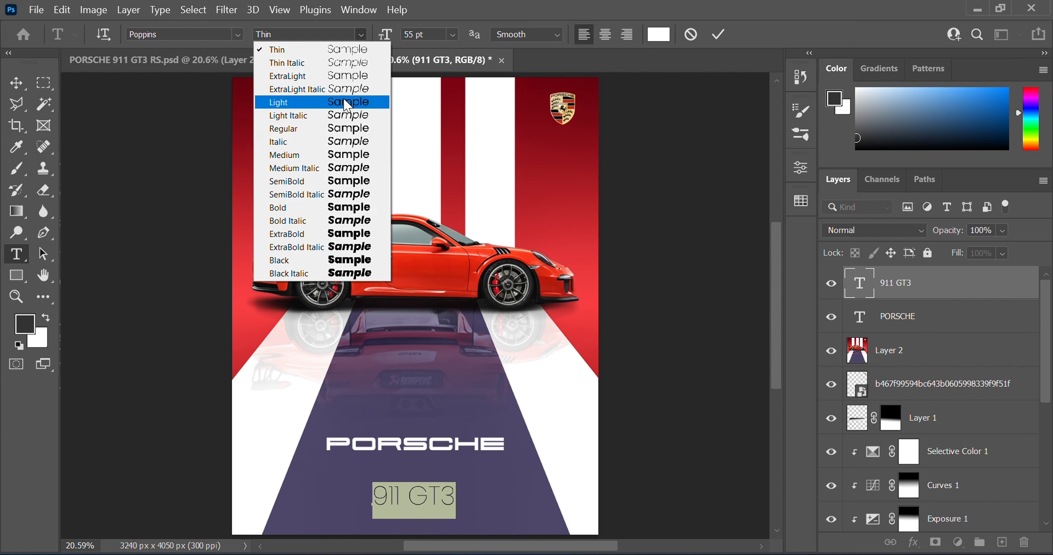
pyautogui.click(313, 208)
pyautogui.click(22, 83)
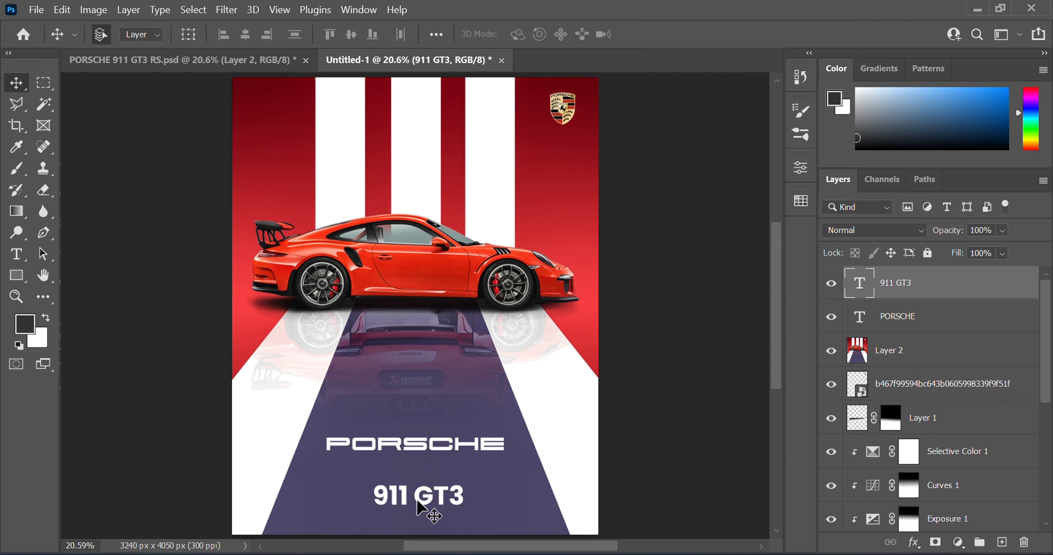
# Enlarge the 911 GT3 text to about 137%, reduce it slightly and place it just below the PORSCHE title
pyautogui.moveTo(418, 500)
pyautogui.mouseDown()
pyautogui.moveTo(386, 482)
pyautogui.moveTo(466, 486)
pyautogui.moveTo(404, 495)
pyautogui.mouseUp()
pyautogui.hotkey('ctrl', 't')
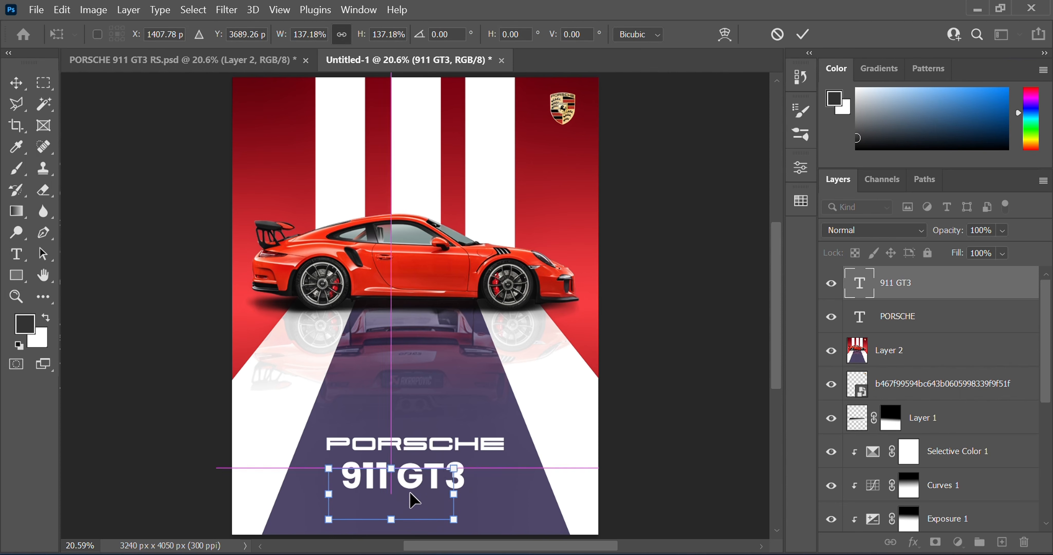
pyautogui.press('Return')
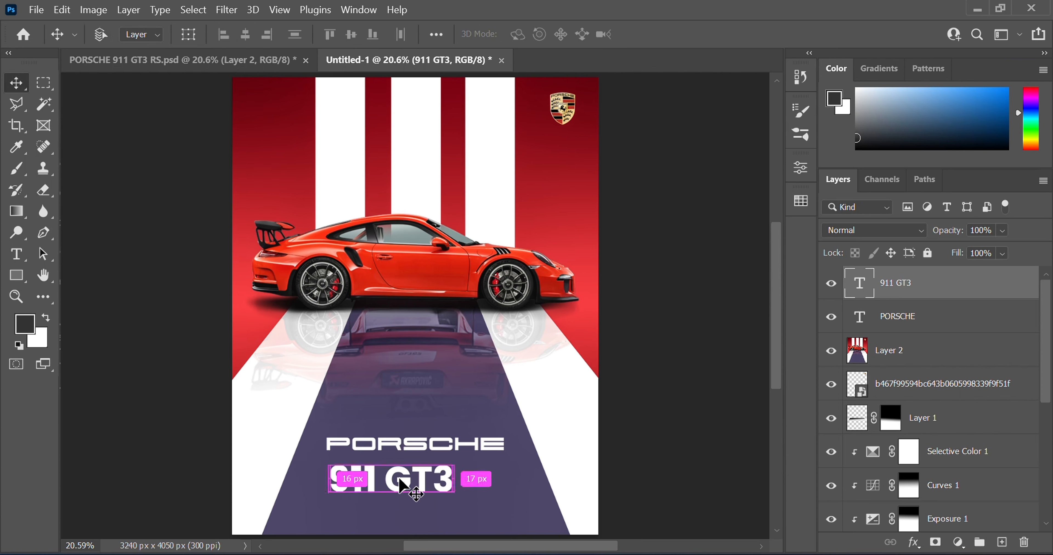
pyautogui.hotkey('ctrl', 't')
pyautogui.moveTo(447, 491); pyautogui.dragTo(403, 492)
pyautogui.press('Return')
# Add a separate RS text in Poppins Bold, 55 pt, and move it beside the 911 GT3 text
pyautogui.click(18, 254)
pyautogui.click(476, 493)
pyautogui.write('RS')
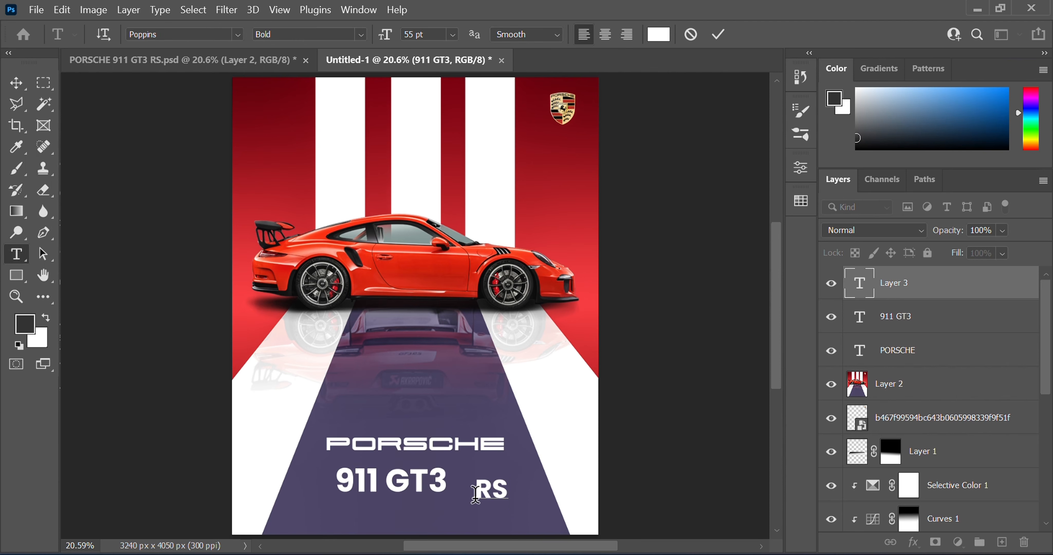
pyautogui.hotkey('ctrl', 'Return')
pyautogui.press('v')
pyautogui.moveTo(521, 502); pyautogui.dragTo(466, 483)
# Scale the RS text down and position it just after the 911 GT3 text
pyautogui.click(483, 497)
pyautogui.hotkey('ctrl', 't')
pyautogui.press('Escape')
pyautogui.click(918, 285)
pyautogui.hotkey('ctrl', 't')
pyautogui.press('Return')
pyautogui.hotkey('ctrl', 't')
pyautogui.press('Return')
pyautogui.press('Return')
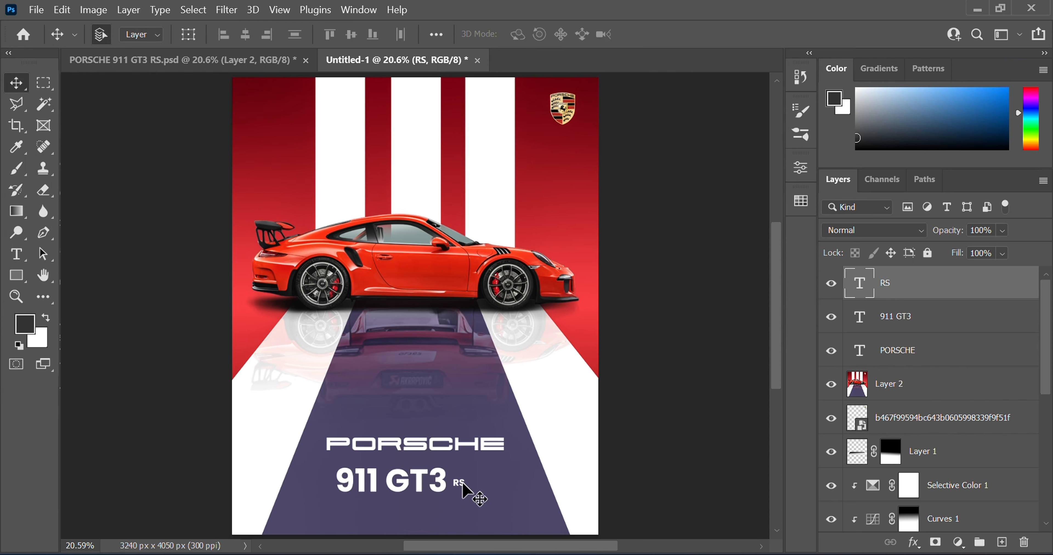
# Set the RS text's font size to 38 pt and nudge it onto the baseline of 911 GT3
pyautogui.doubleClick(865, 282)
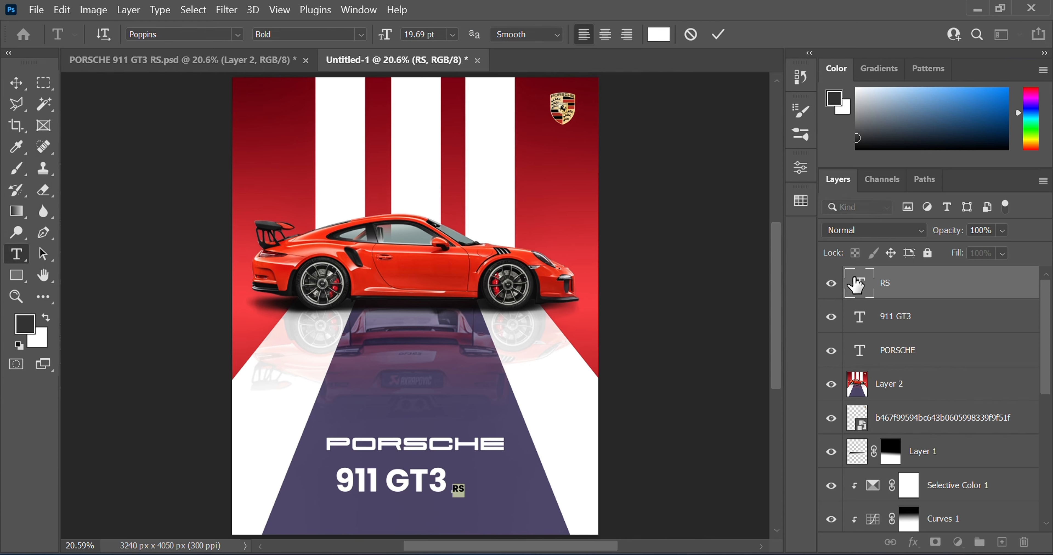
pyautogui.moveTo(381, 34); pyautogui.dragTo(401, 34)
pyautogui.press('BackSpace')
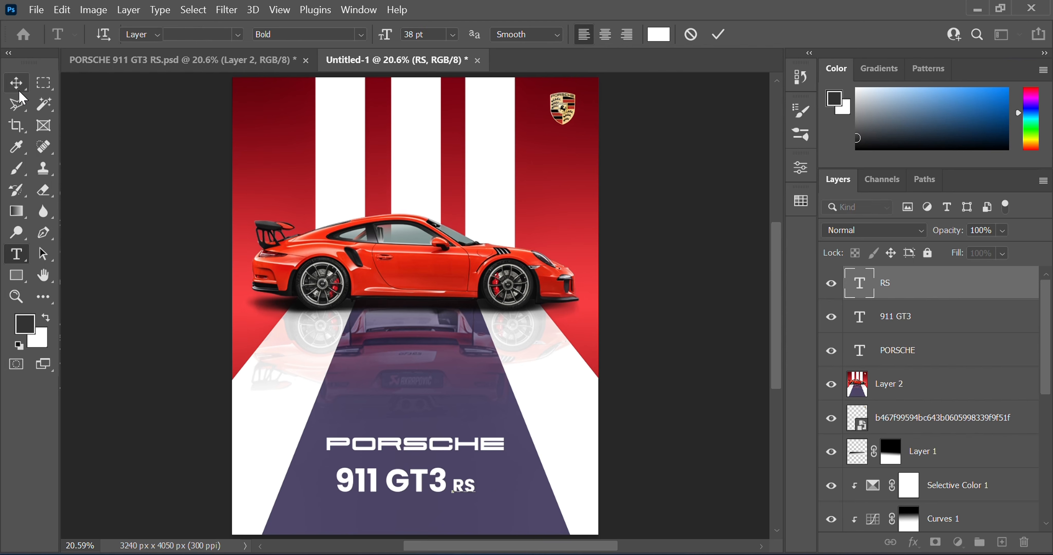
pyautogui.click(18, 89)
pyautogui.moveTo(470, 488); pyautogui.dragTo(471, 489)
# Scale the RS and 911 GT3 texts together to about 92% and centre them beneath the PORSCHE title
pyautogui.keyDown('shift'); pyautogui.click(914, 317); pyautogui.keyUp('shift')
pyautogui.hotkey('ctrl', 't')
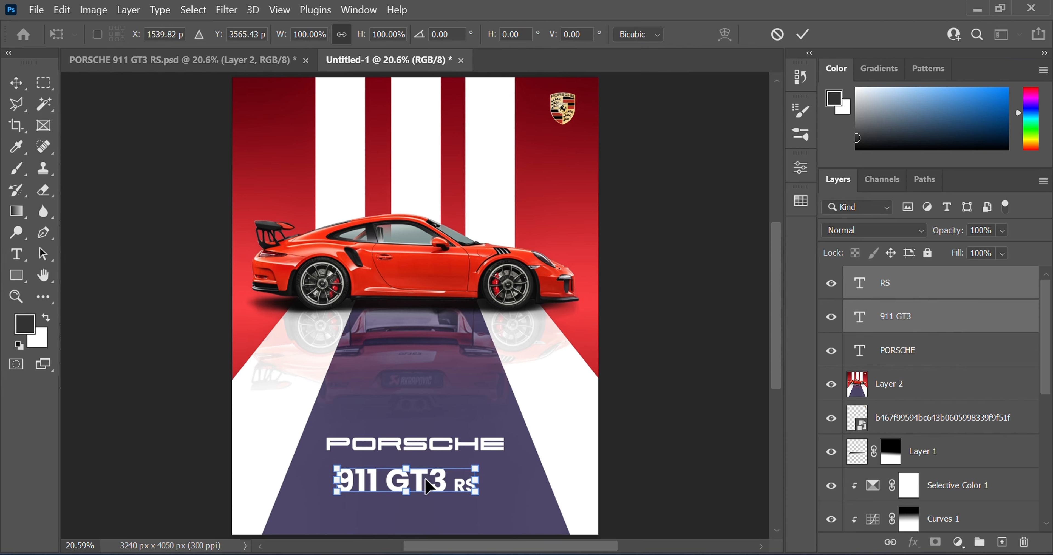
pyautogui.moveTo(407, 490); pyautogui.dragTo(415, 486)
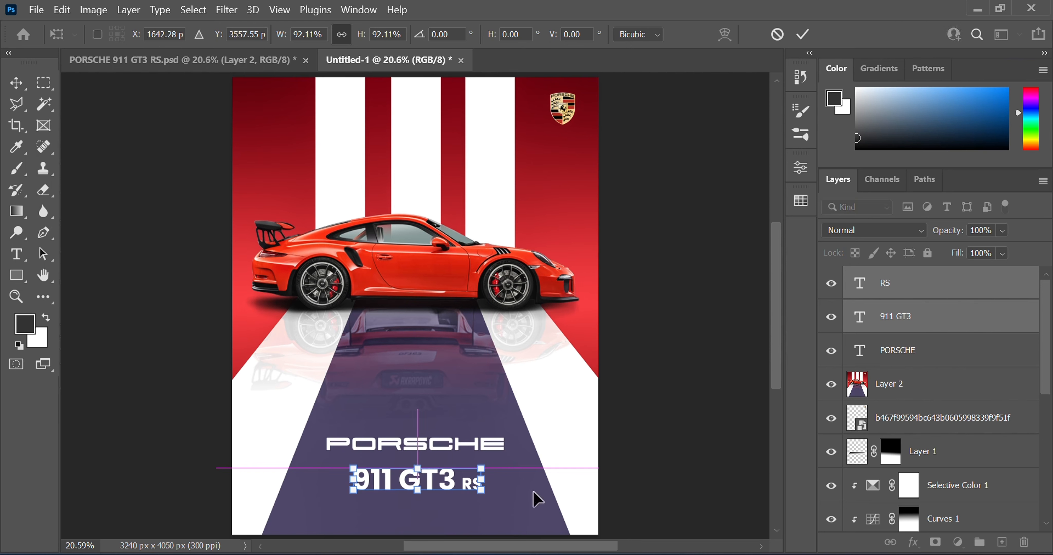
pyautogui.press('Return')
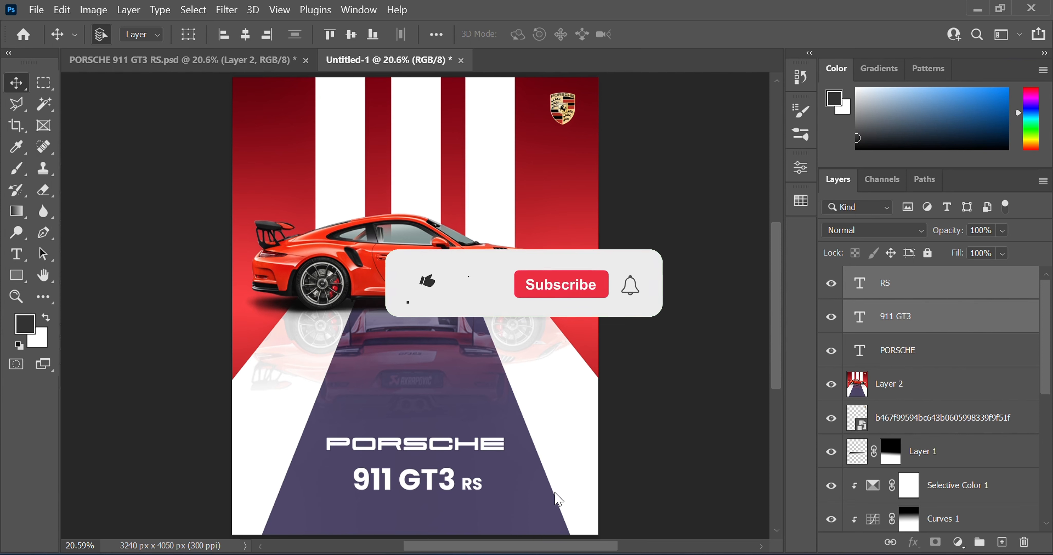